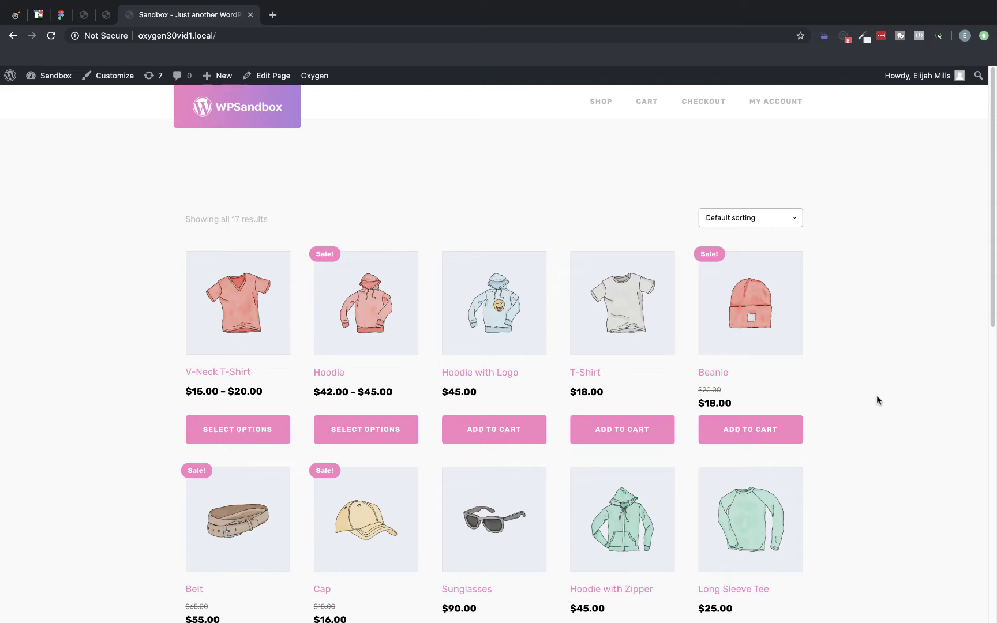
Step: Look over the shop page and open the Archive template from Oxygen's template list in the WordPress dashboard
scroll(877, 395, "down", 7)
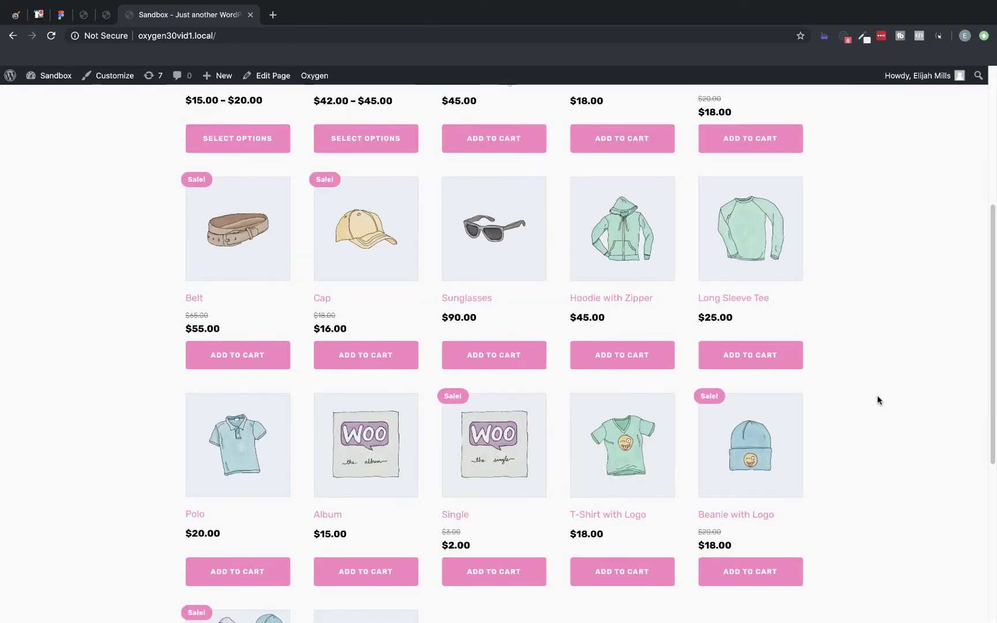
scroll(877, 399, "up", 7)
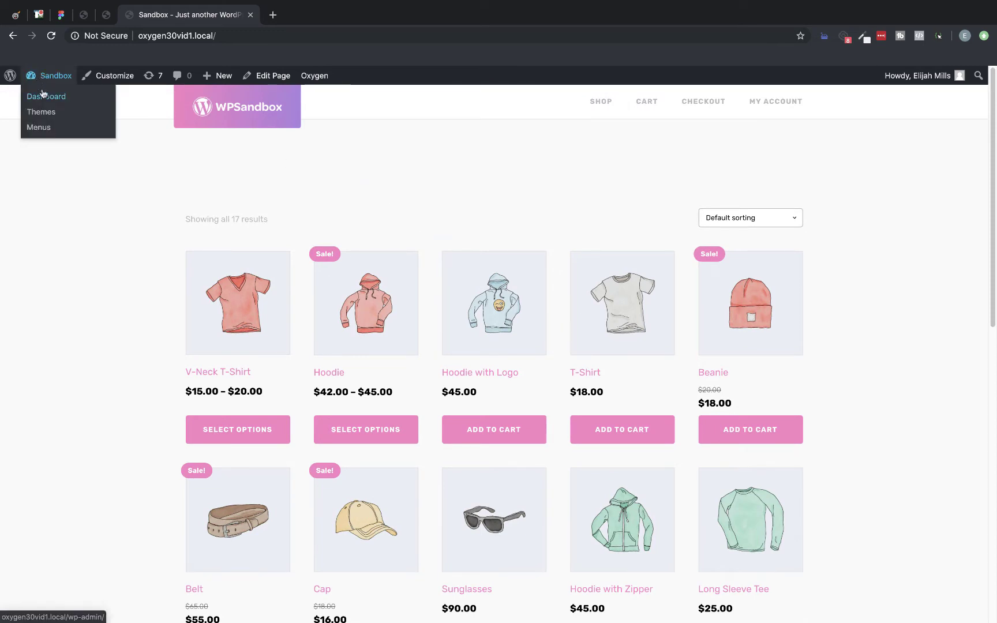
left_click(42, 96)
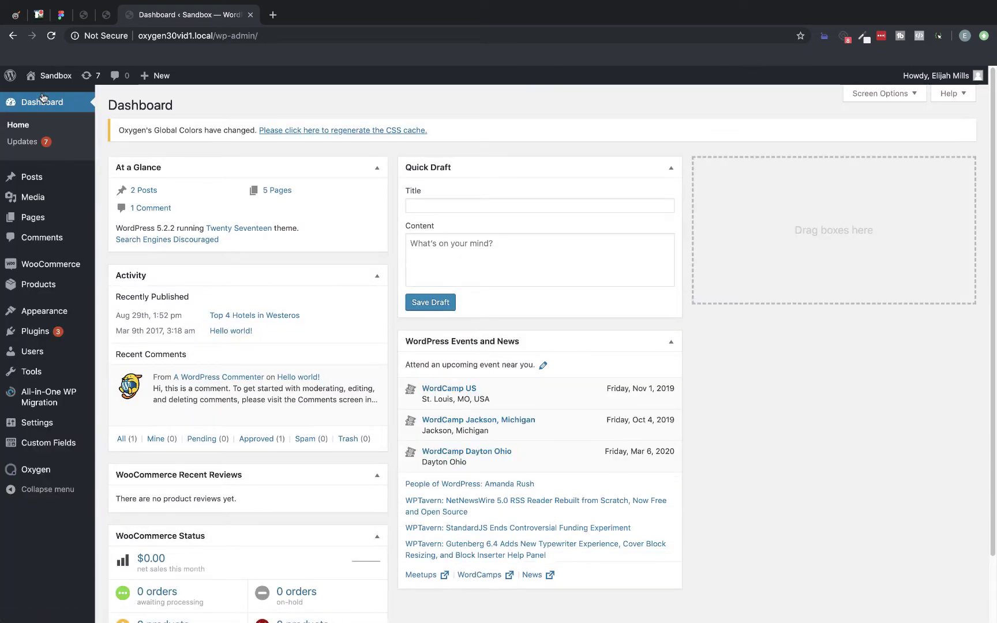
mouse_move(69, 470)
left_click(111, 489)
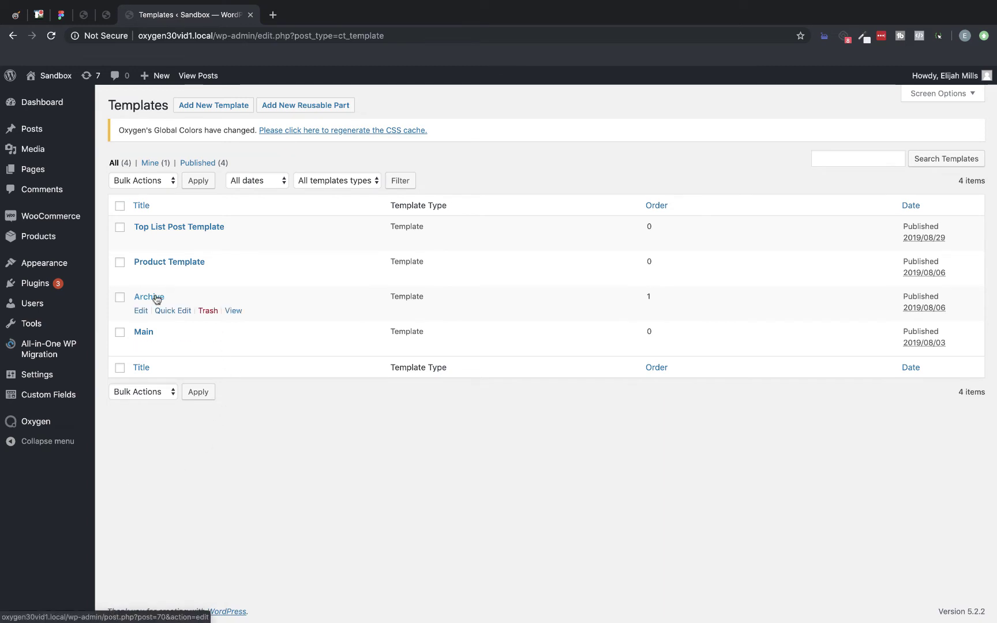
left_click(157, 298)
Step: Enable Post Types in the template's archive conditions and add the product post type
left_click(185, 450)
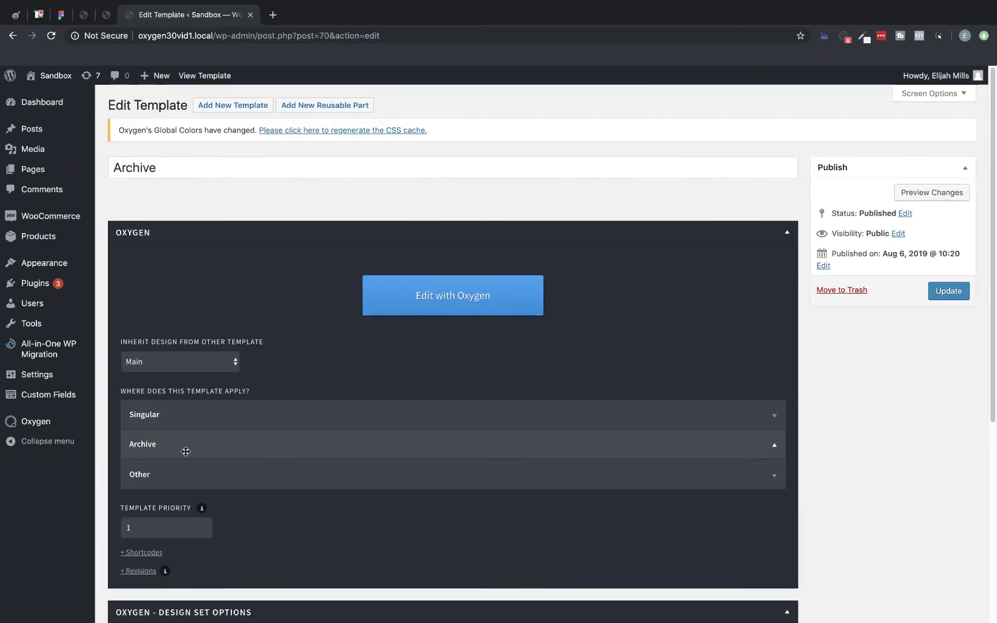
scroll(256, 325, "down", 4)
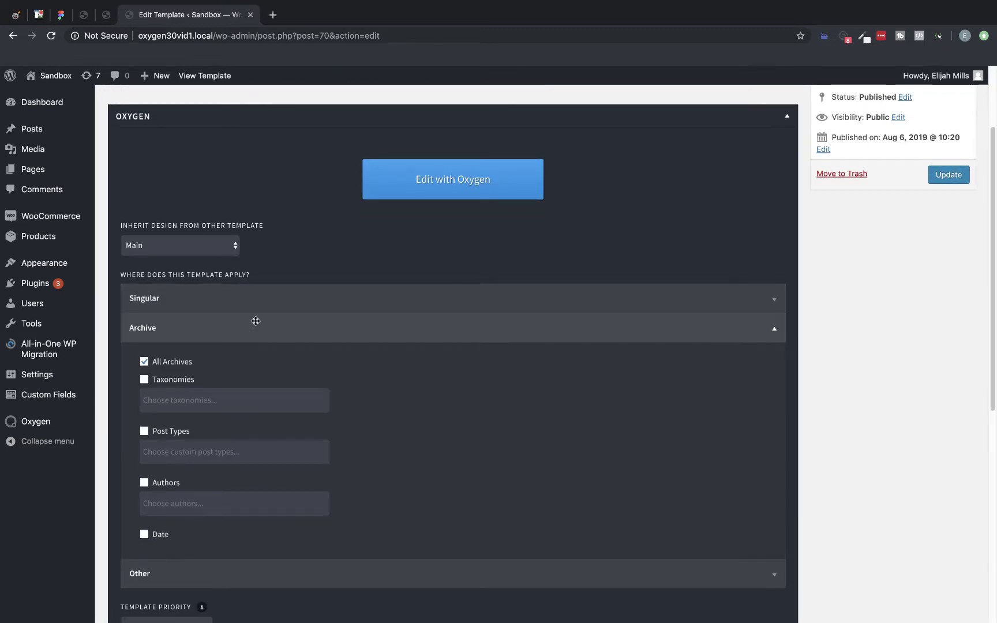
left_click(144, 434)
left_click(250, 456)
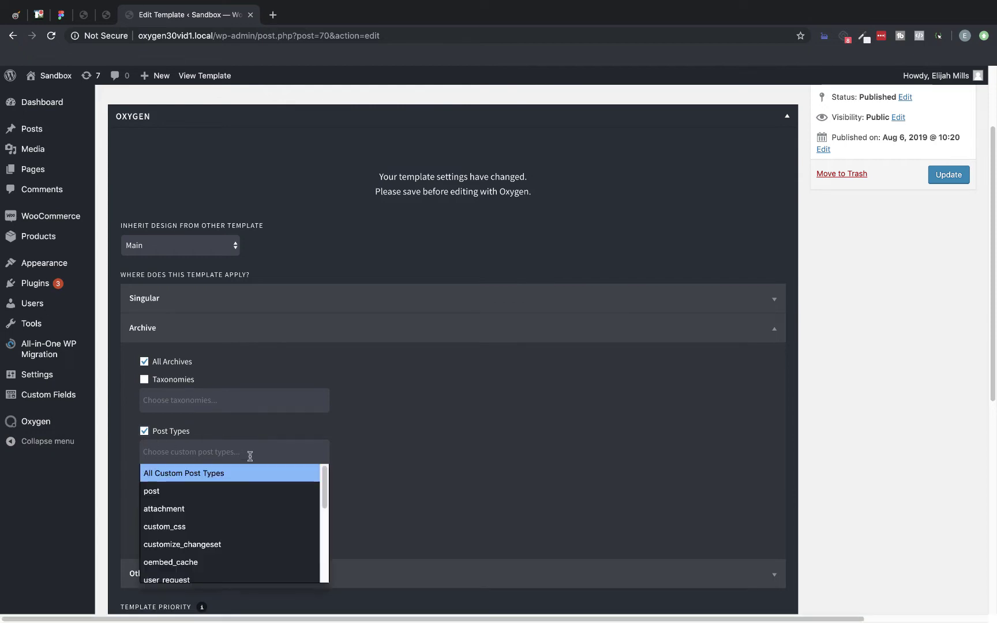
scroll(345, 441, "down", 2)
scroll(270, 436, "down", 3)
scroll(270, 435, "down", 2)
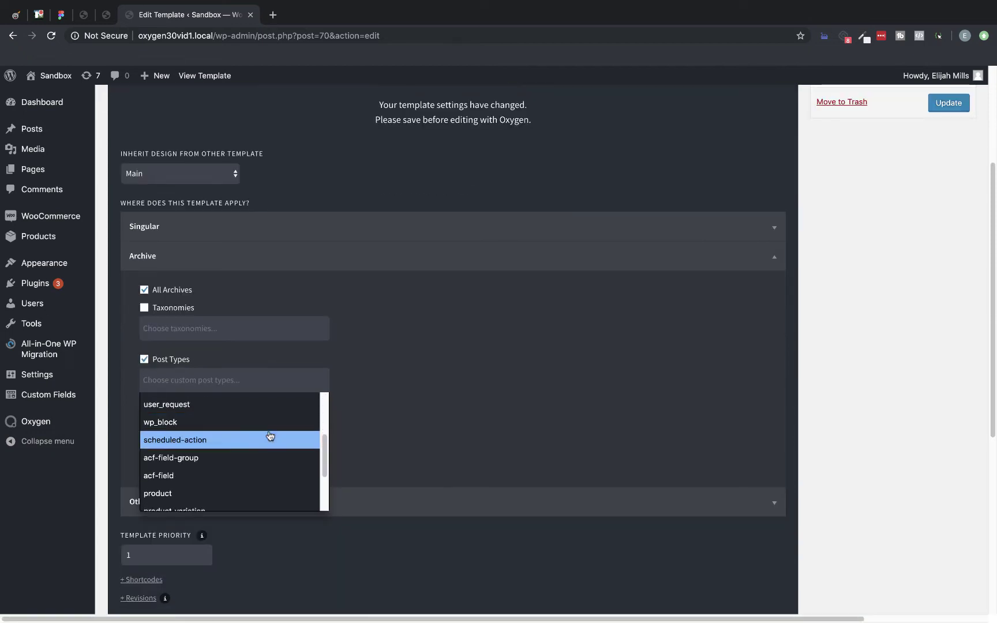
left_click(185, 476)
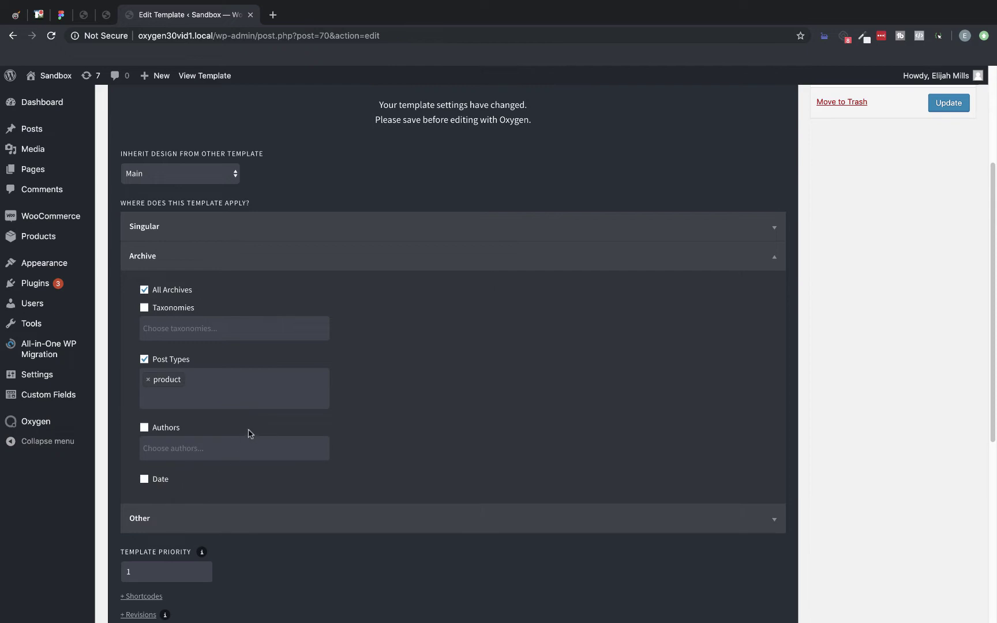
Step: Update the Archive template with its new conditions and open it in the Oxygen visual editor
left_click(212, 401)
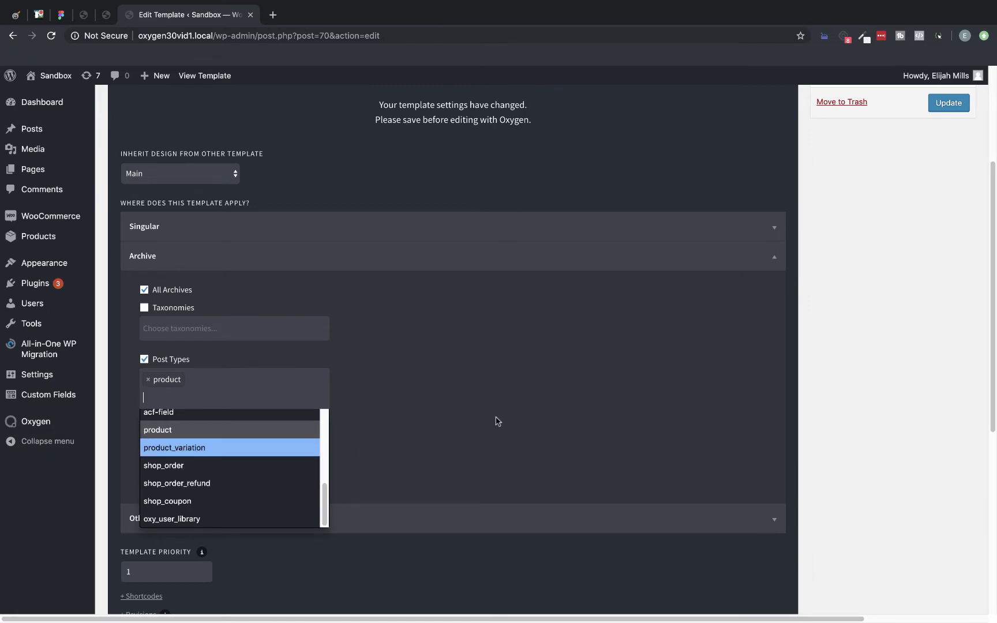
left_click(456, 393)
scroll(531, 407, "up", 3)
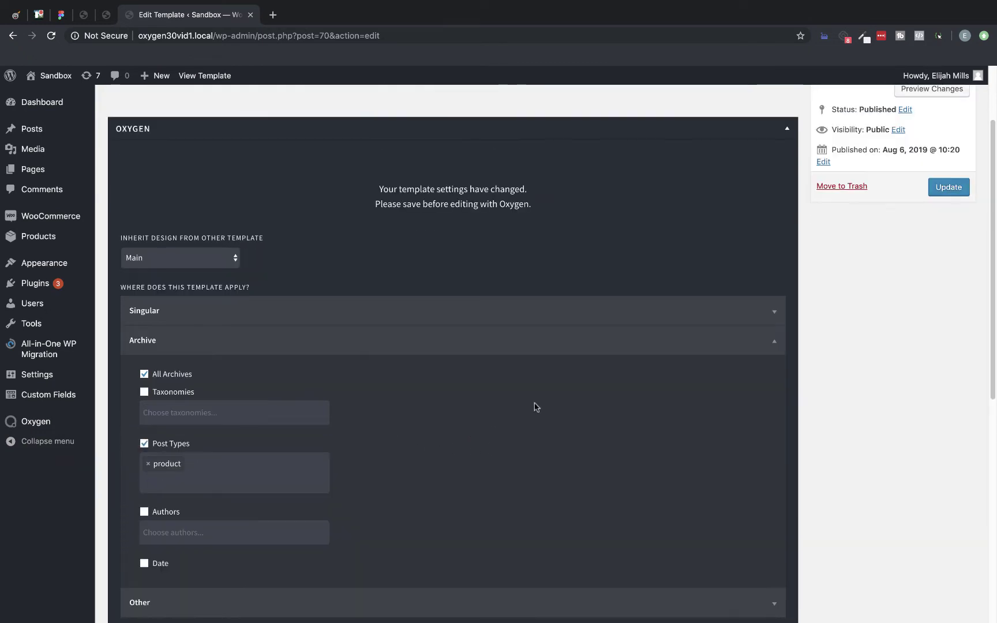
left_click(961, 188)
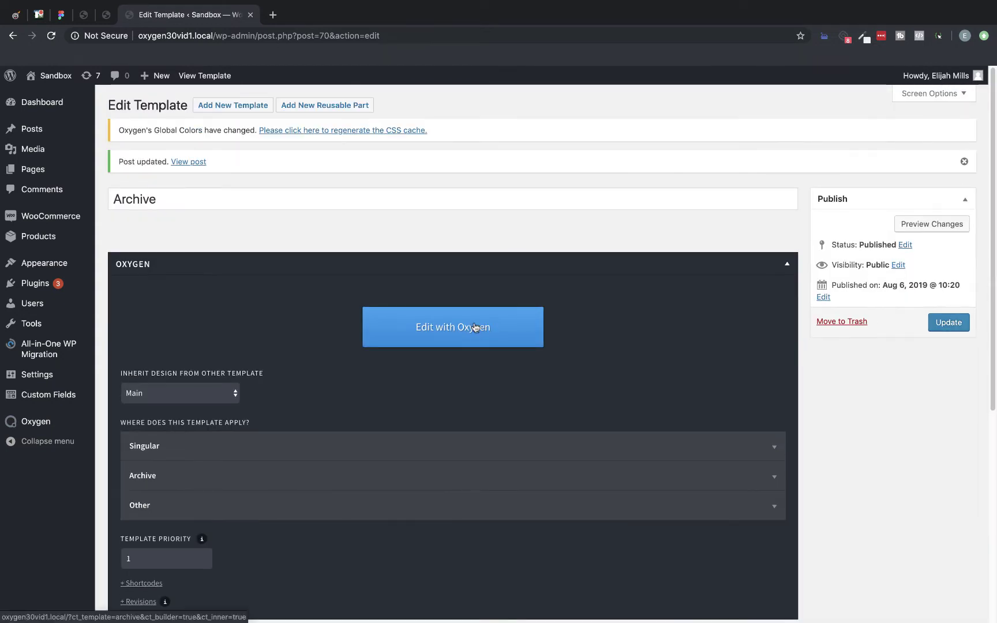
left_click(472, 327)
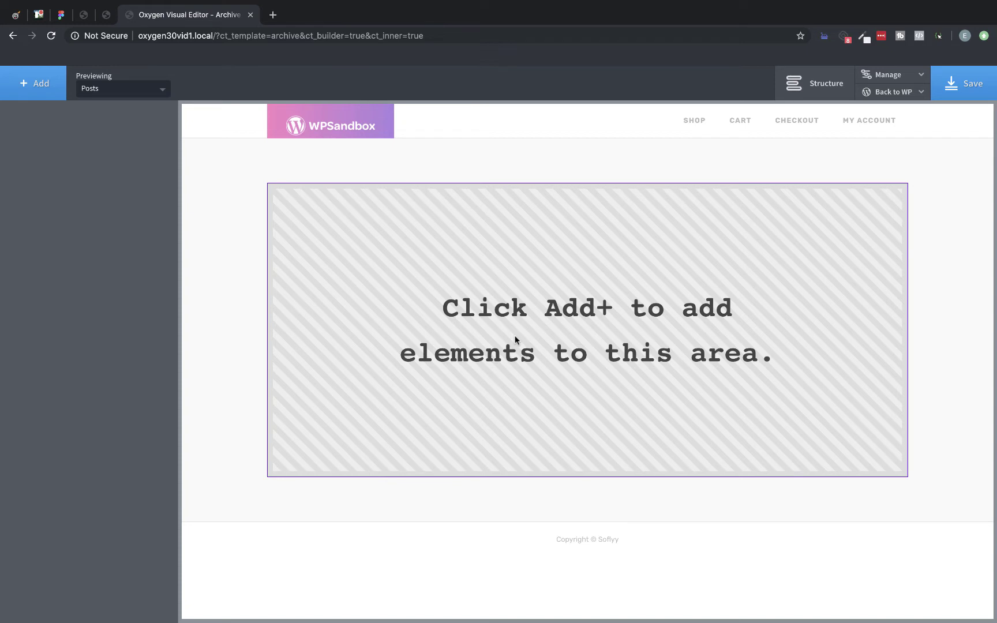
Step: Add a WooCommerce Products List element to the empty content area of the template
left_click(34, 83)
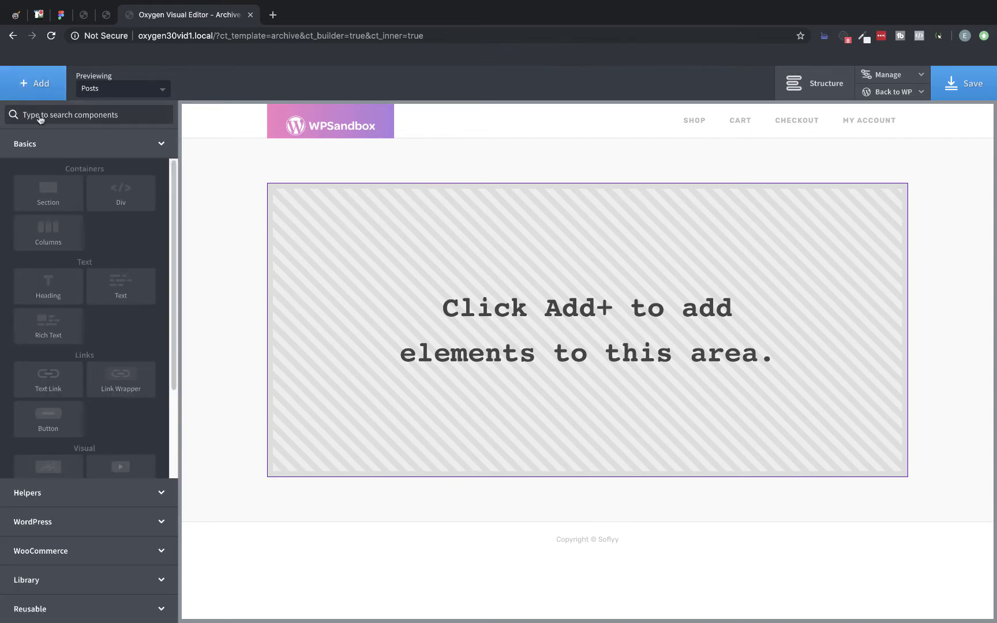
left_click(105, 551)
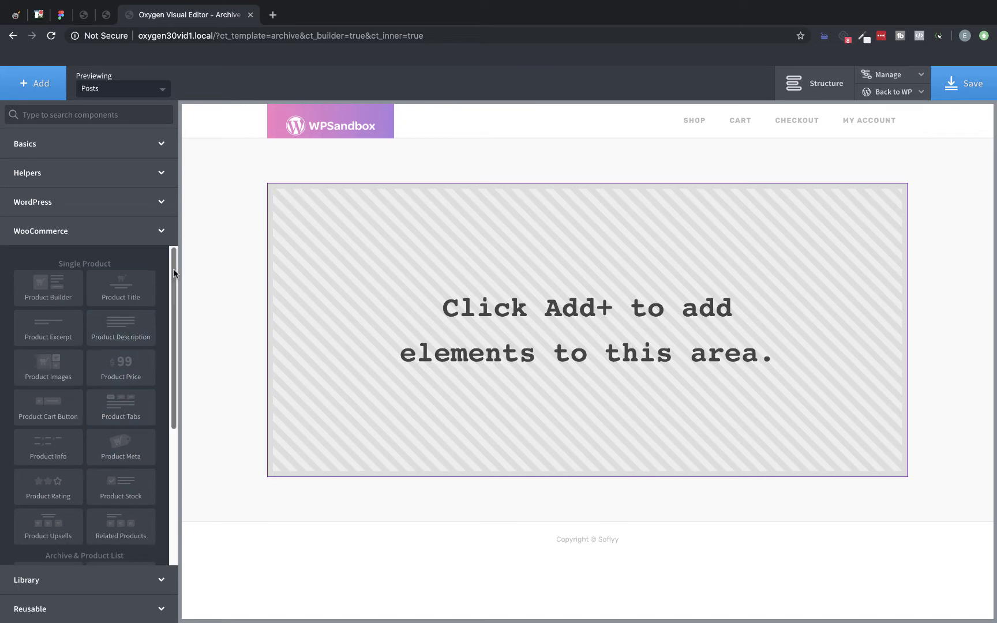
left_click_drag(173, 268, 180, 369)
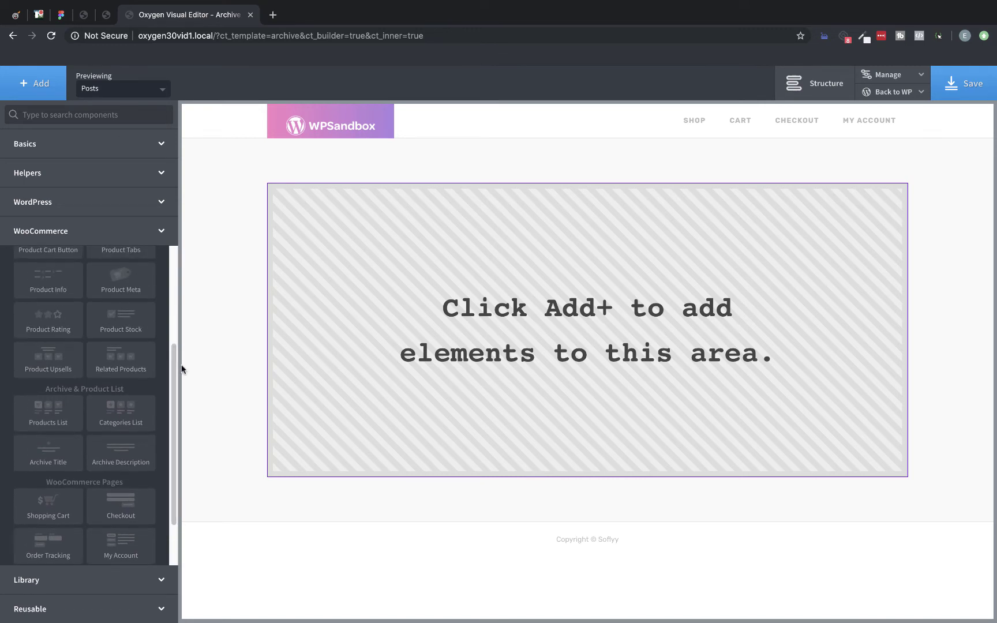
left_click(42, 415)
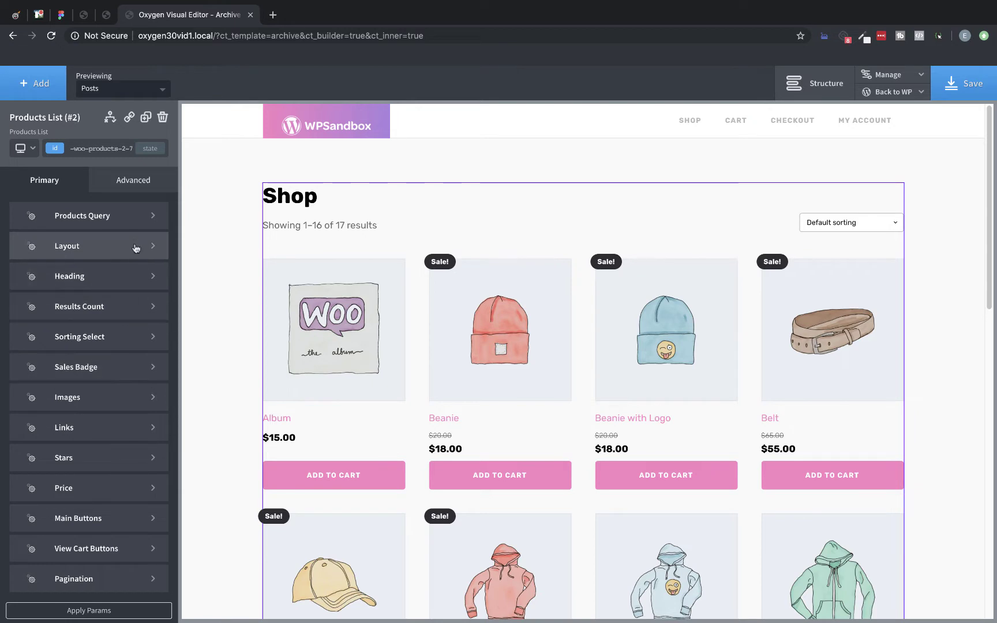
Step: Examine the product list's custom query options, including the Order By and Visibility choices, and return the query type to default
left_click(134, 220)
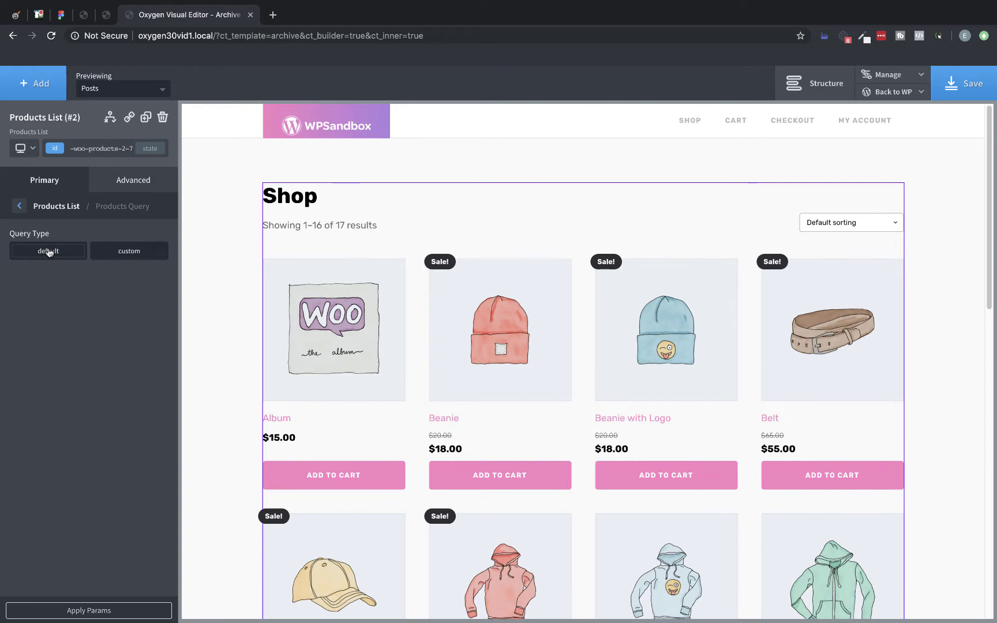
left_click(139, 254)
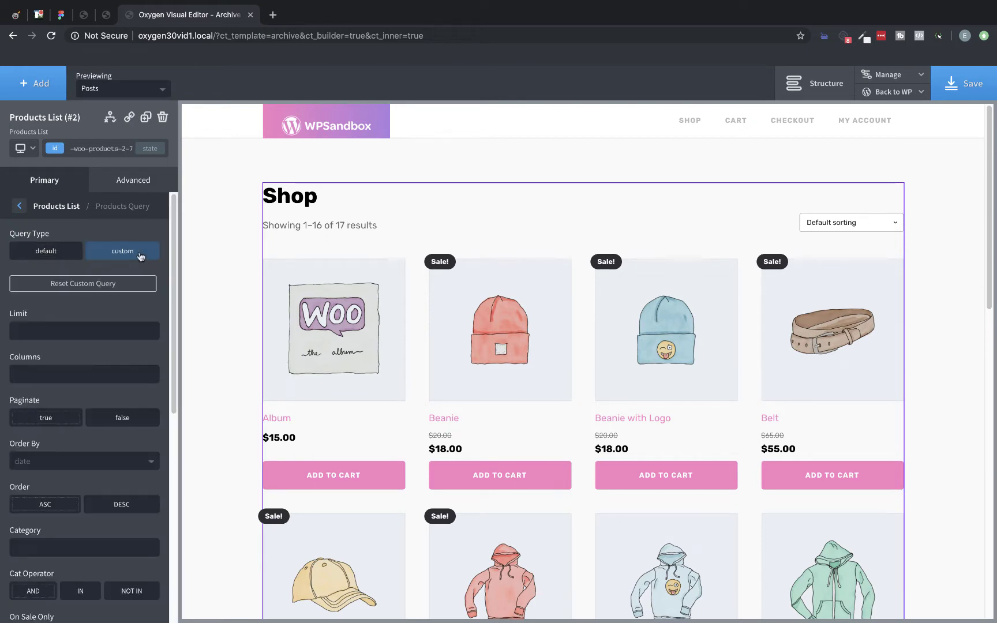
left_click_drag(173, 227, 172, 283)
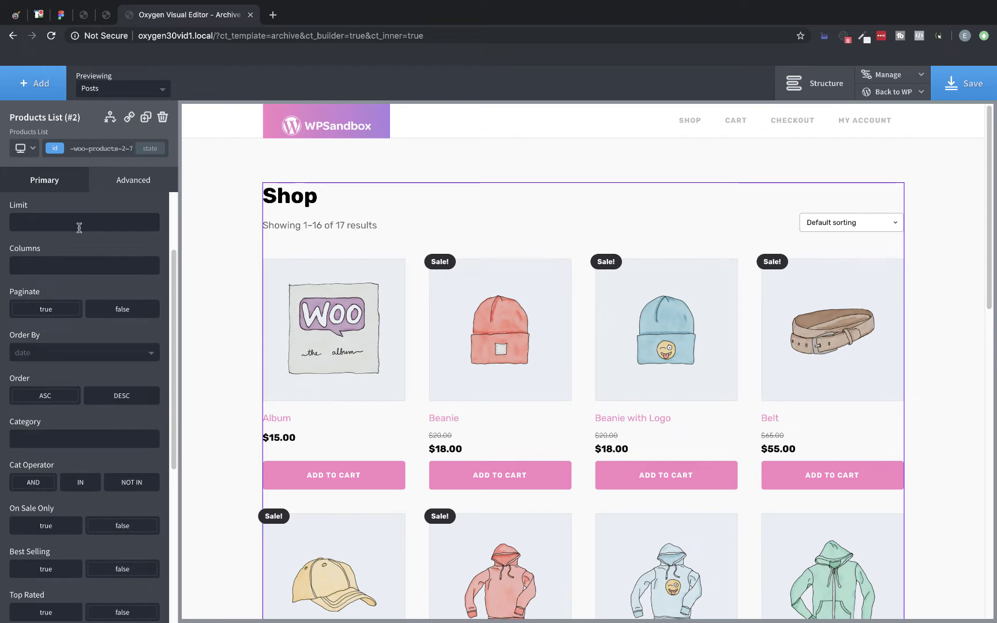
scroll(172, 260, "down", 2)
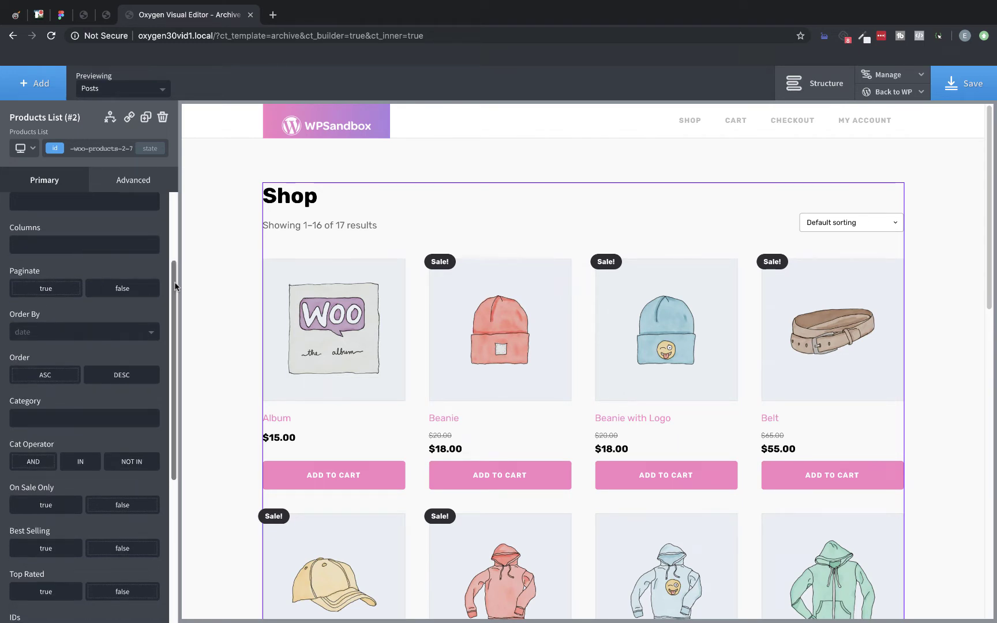
left_click_drag(172, 281, 172, 322)
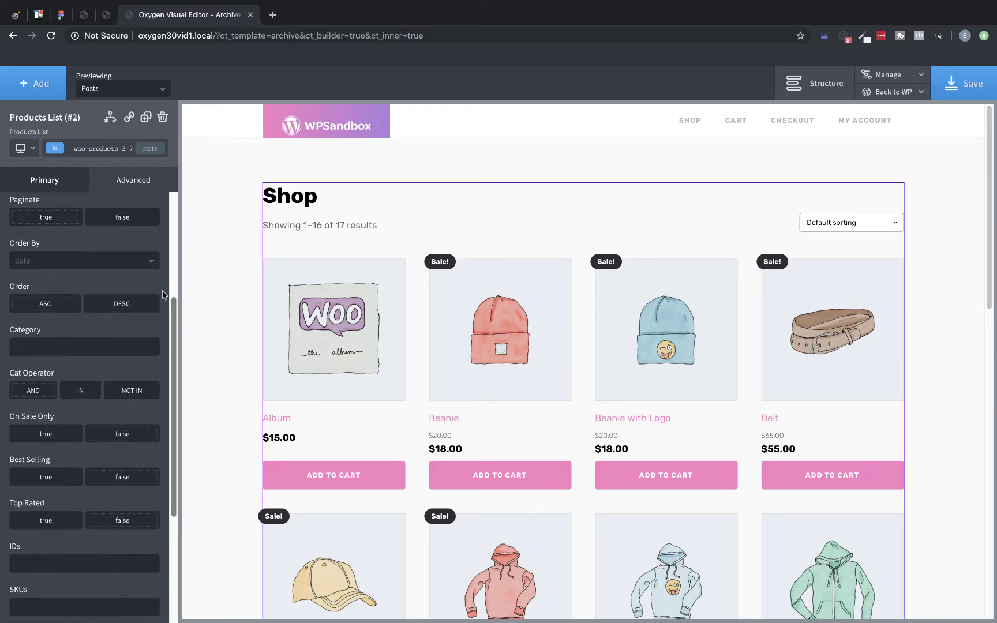
left_click(151, 264)
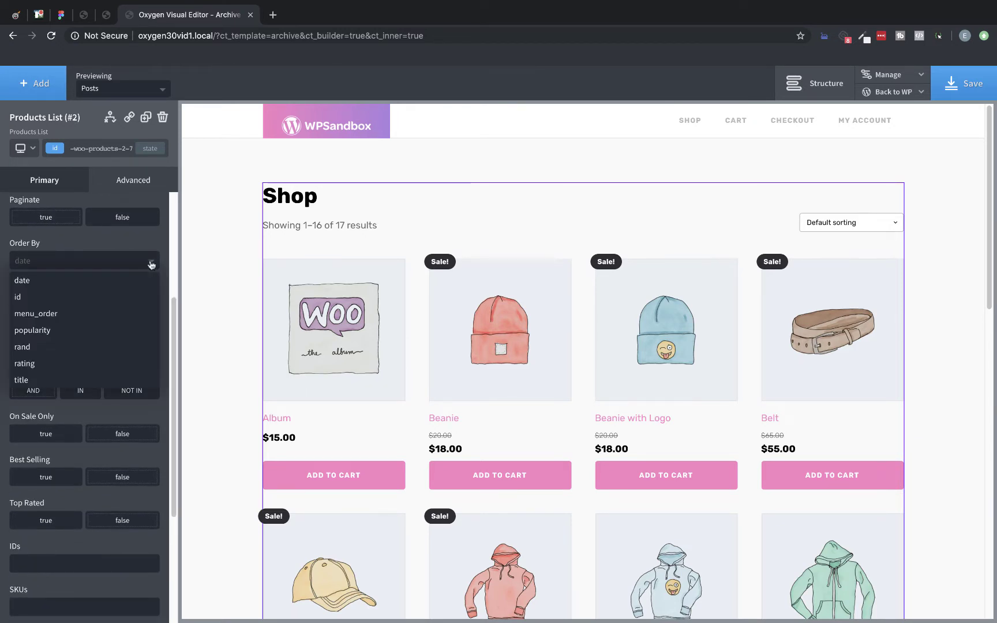
left_click(151, 264)
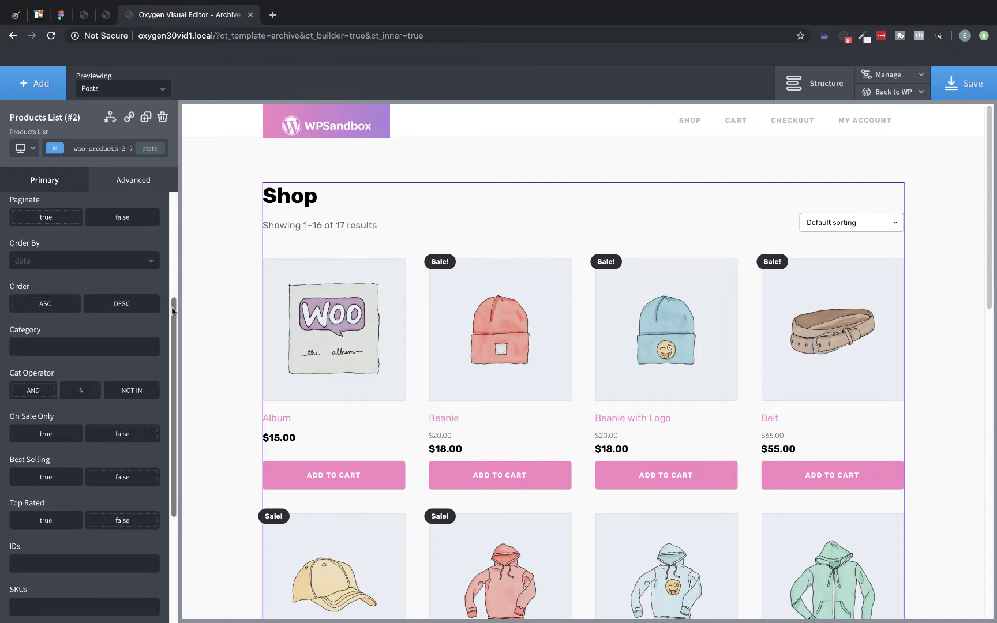
left_click_drag(172, 311, 169, 363)
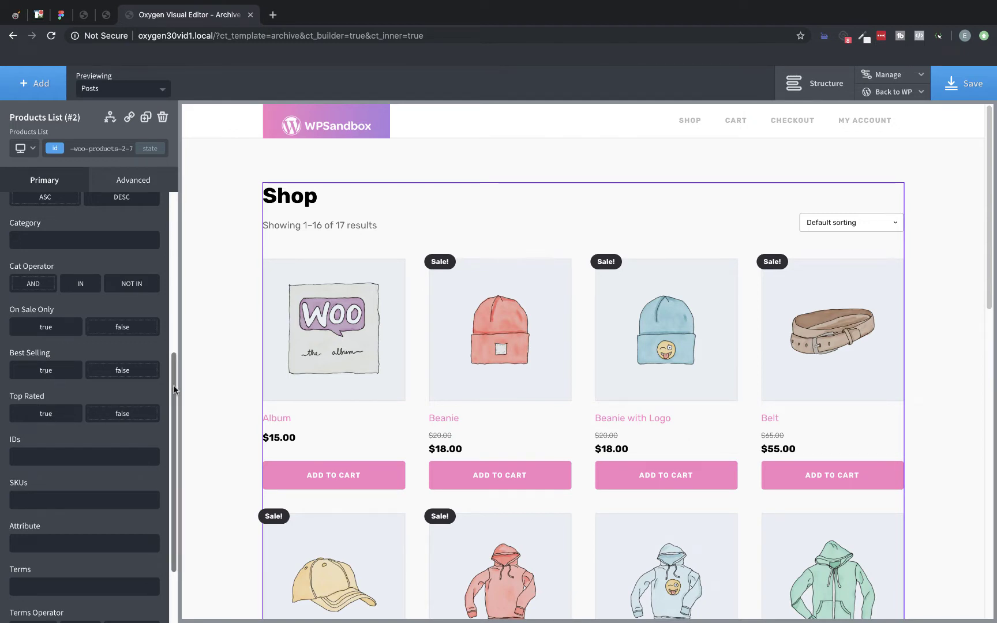
left_click_drag(174, 384, 176, 441)
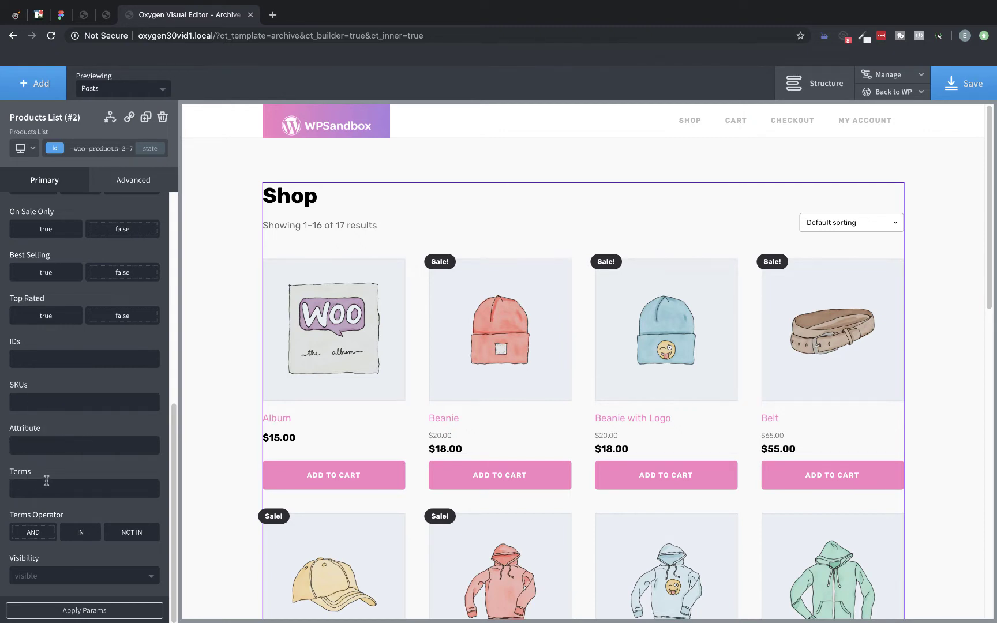
left_click(133, 575)
scroll(128, 568, "down", 2)
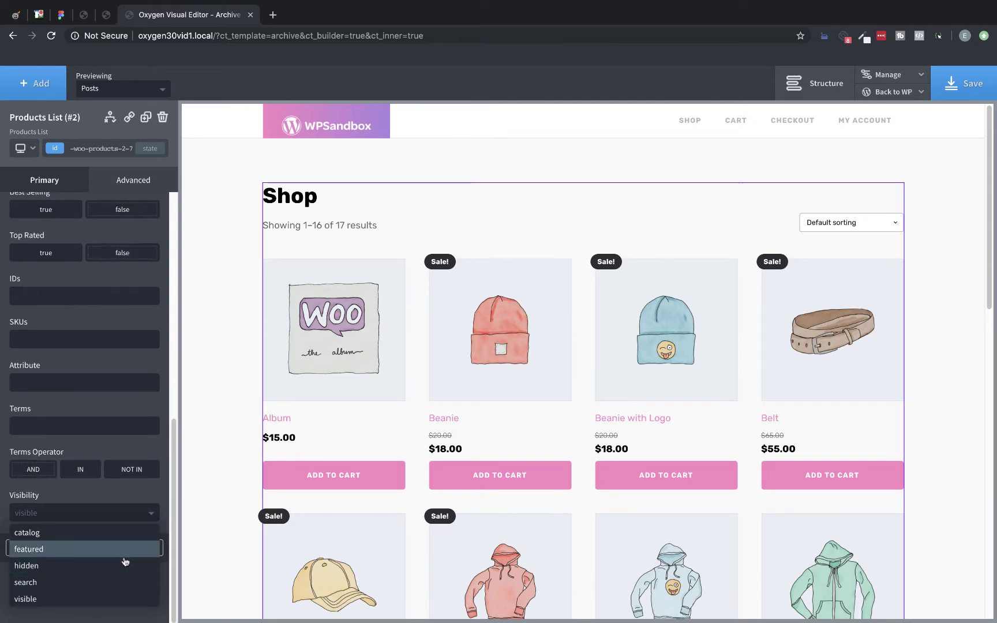
scroll(153, 450, "up", 10)
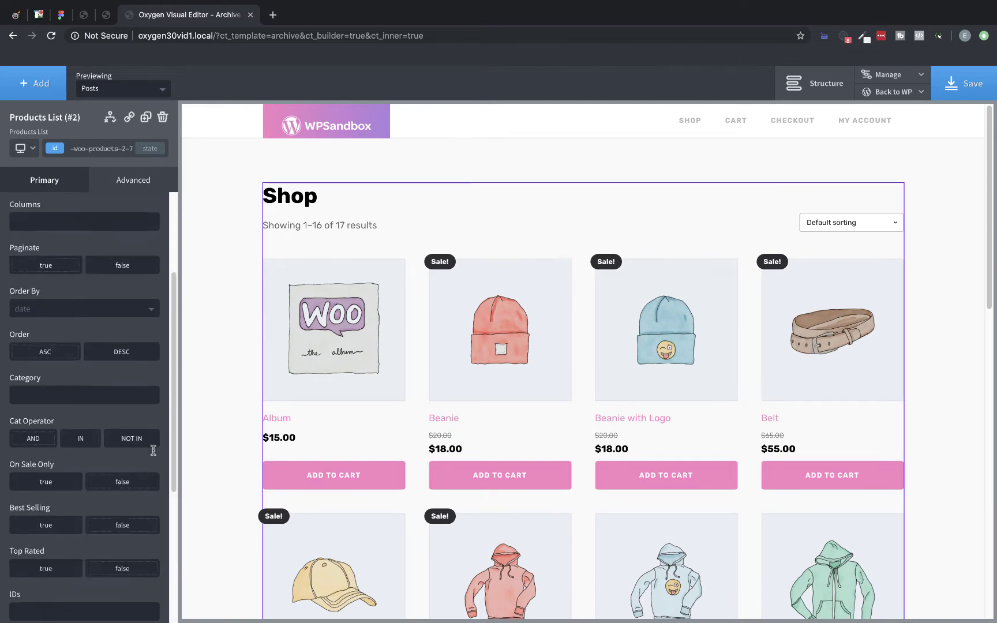
scroll(154, 450, "up", 5)
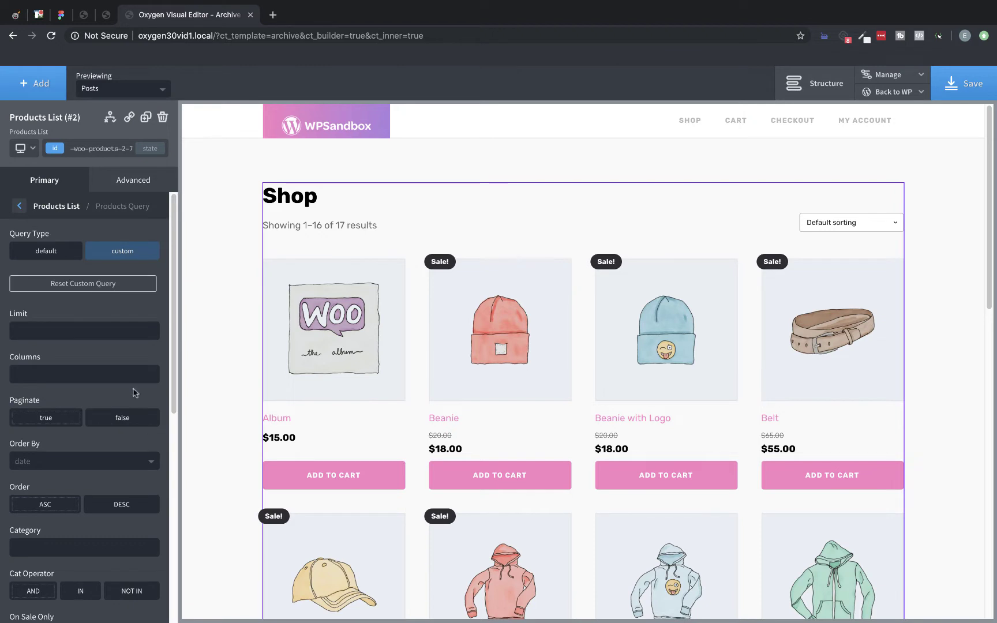
left_click(46, 252)
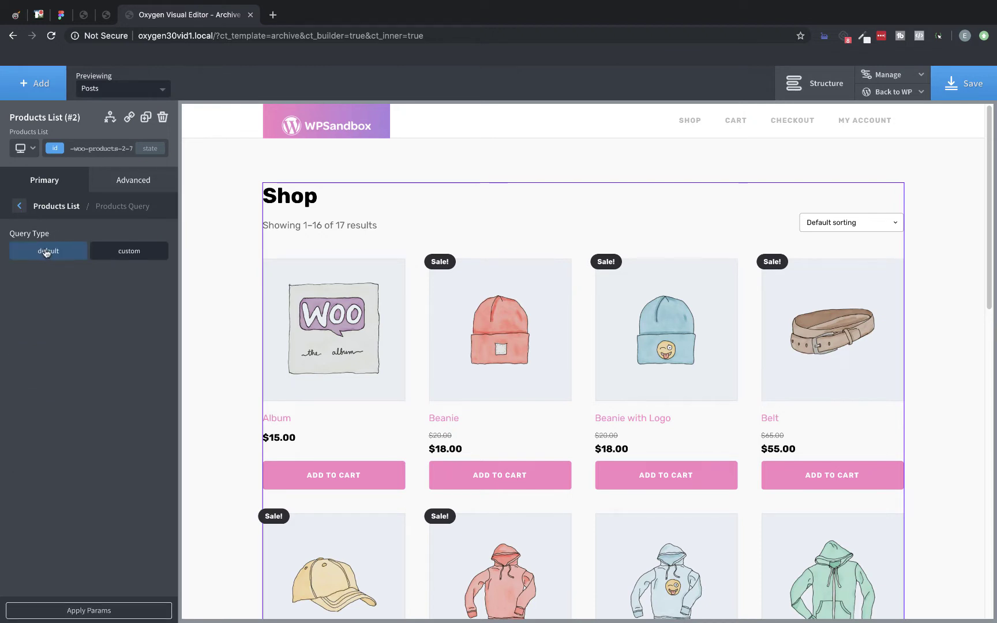
left_click(19, 207)
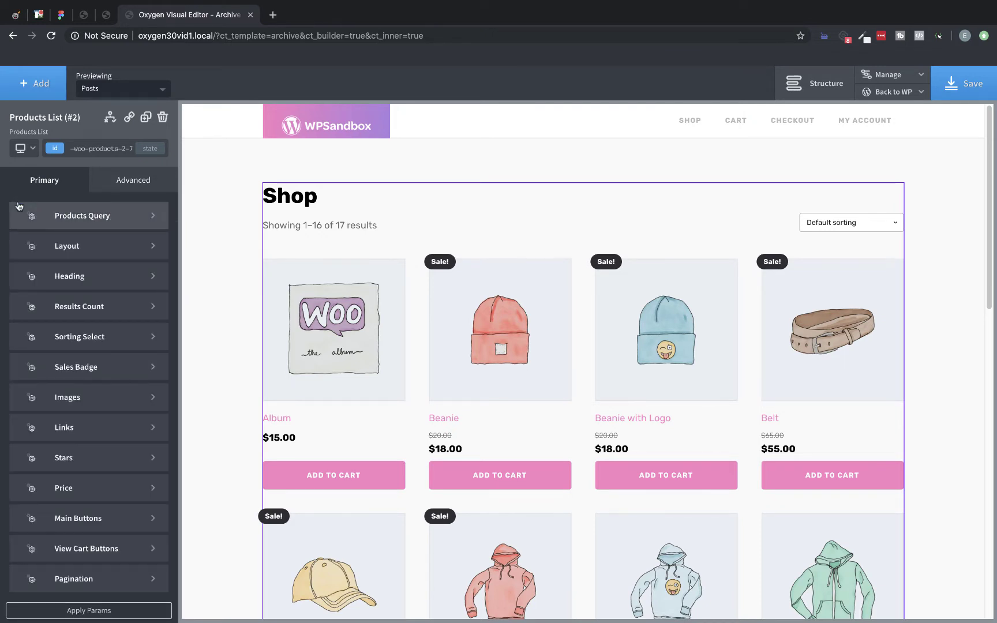
Step: Set the product list's columns inner padding to 25 px on all sides and align the items to the center
left_click(96, 249)
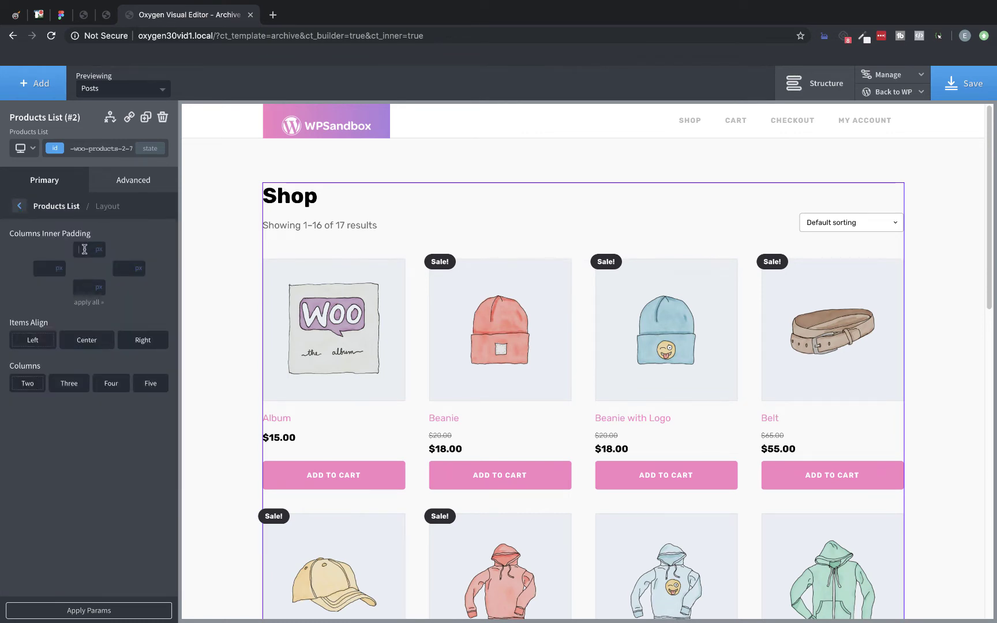
left_click(85, 249)
type("25")
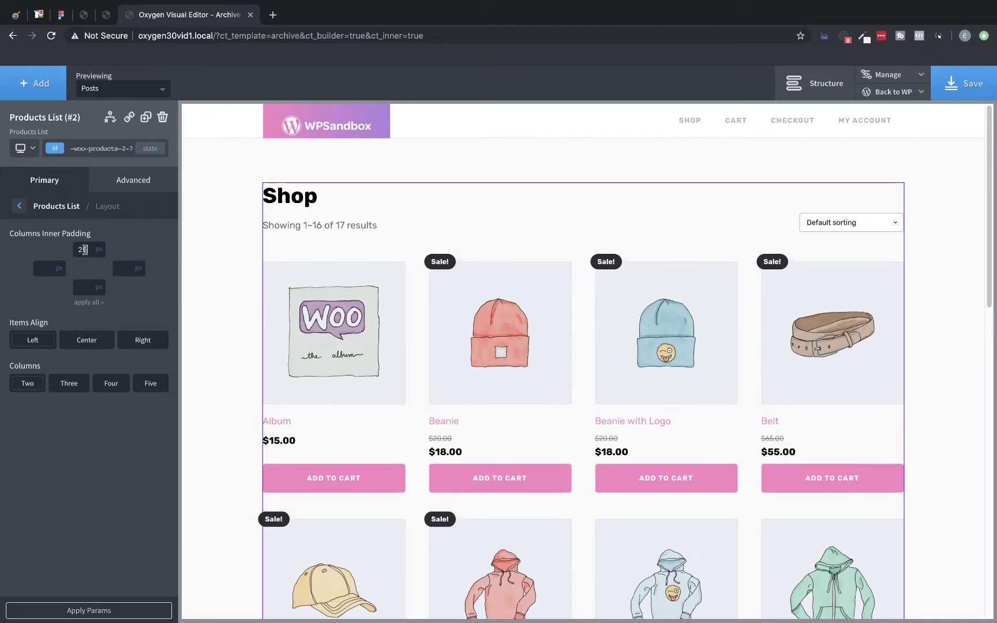
left_click(89, 302)
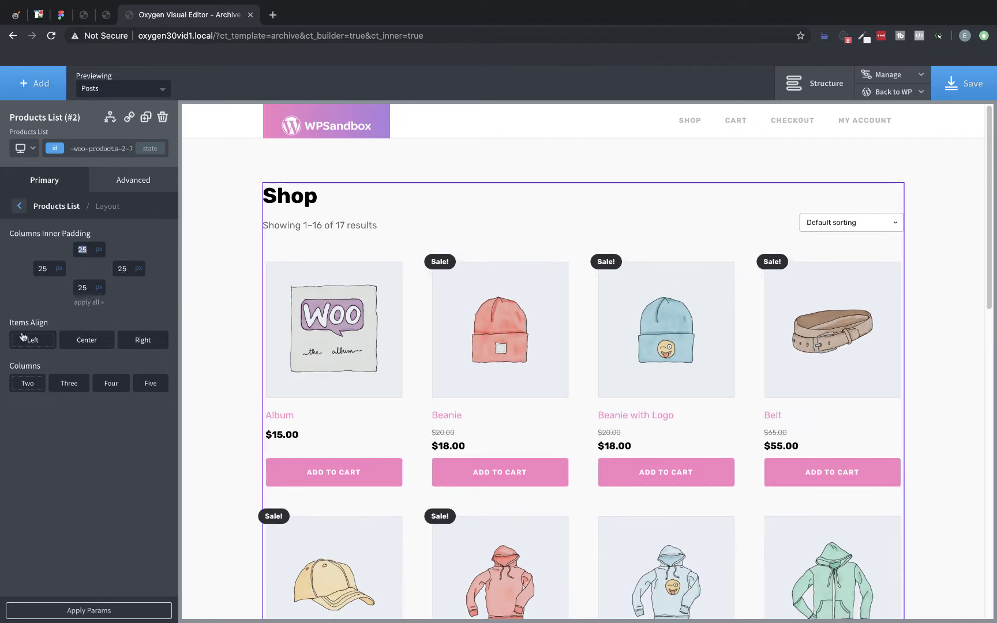
left_click(94, 342)
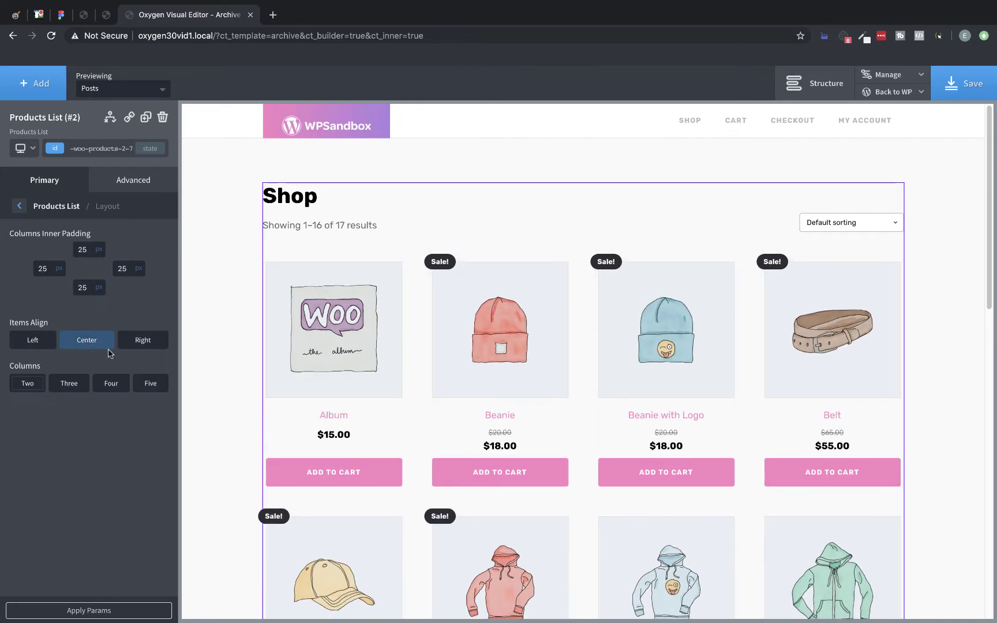
Step: Try the other item alignment and column counts, keep the product items centered, and set the product list to five columns
left_click(146, 348)
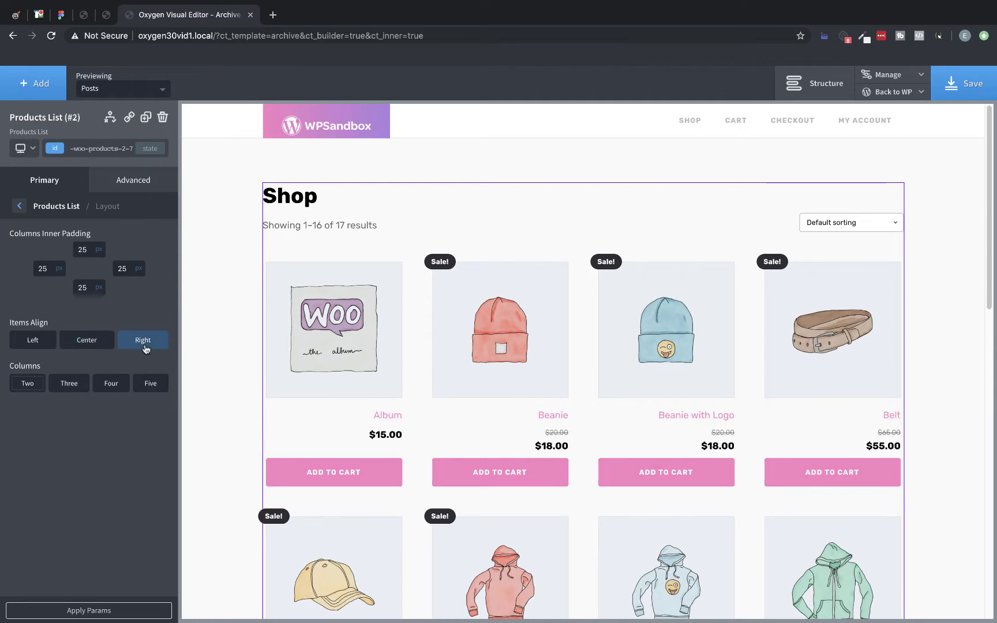
left_click(78, 344)
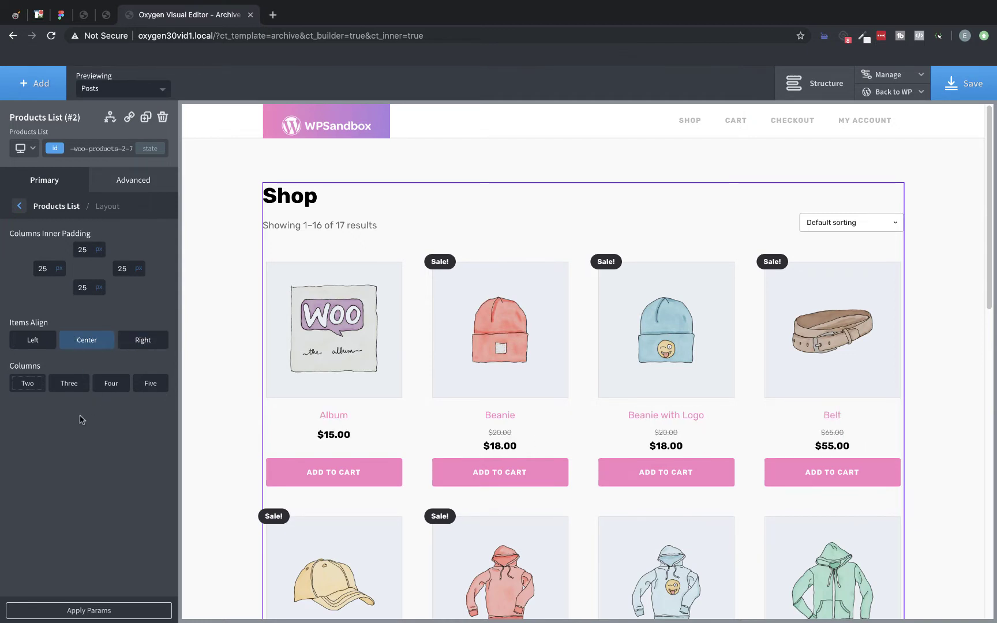
left_click(27, 384)
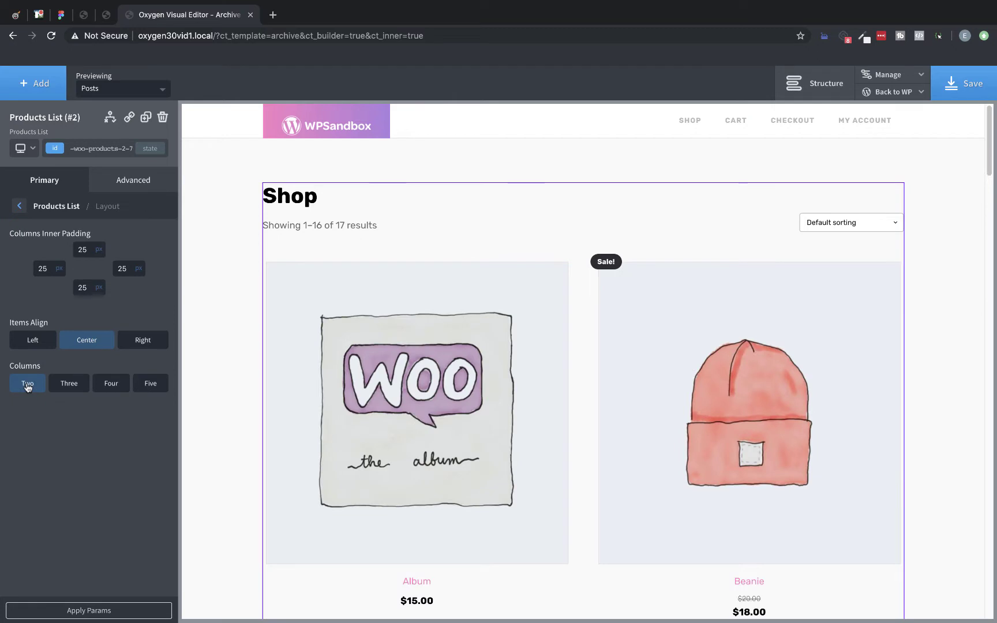
left_click(68, 387)
left_click(115, 387)
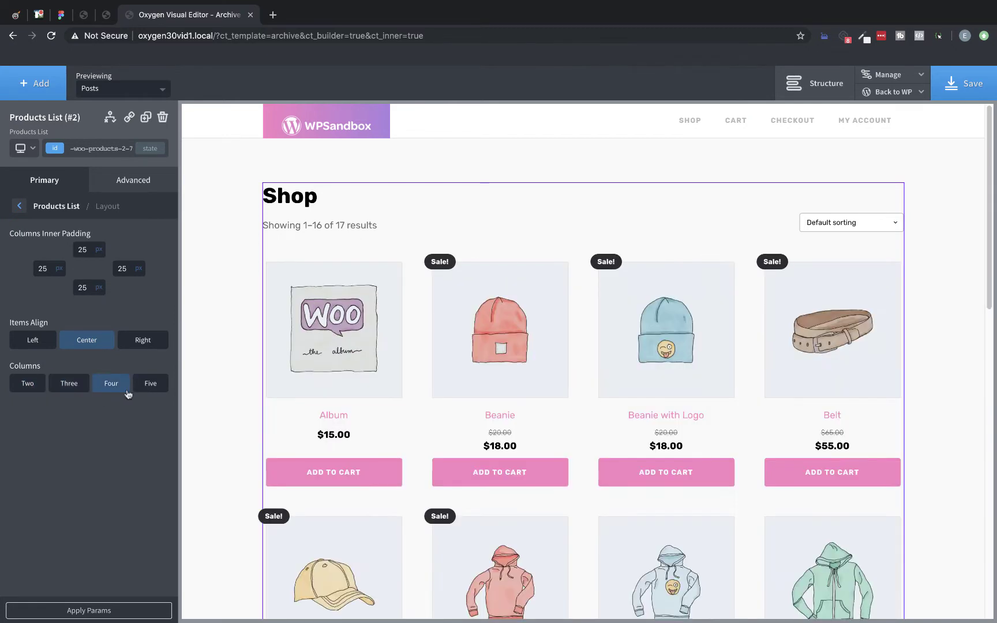
left_click(157, 388)
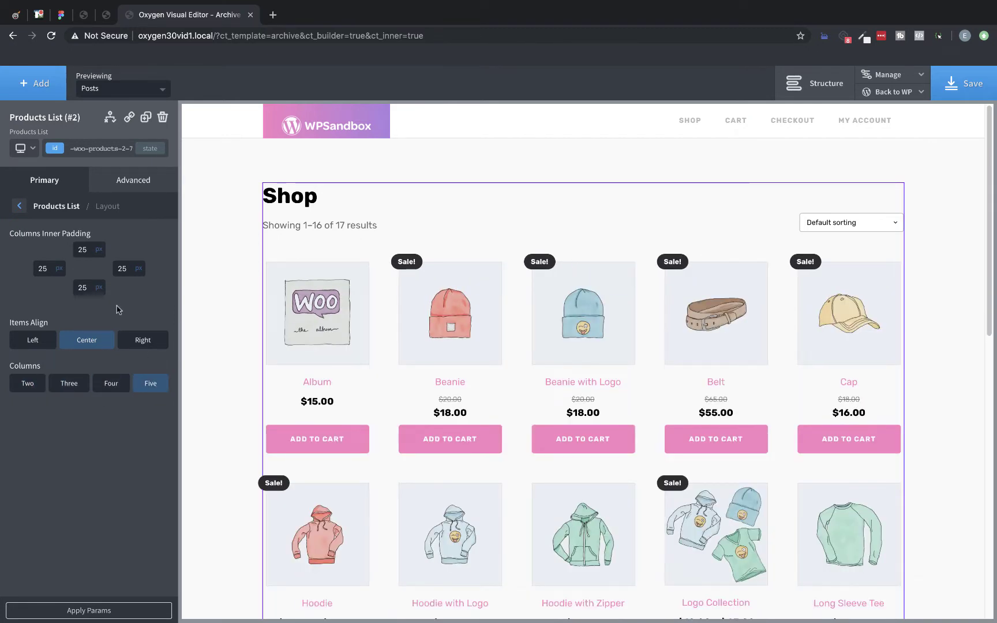
left_click(19, 206)
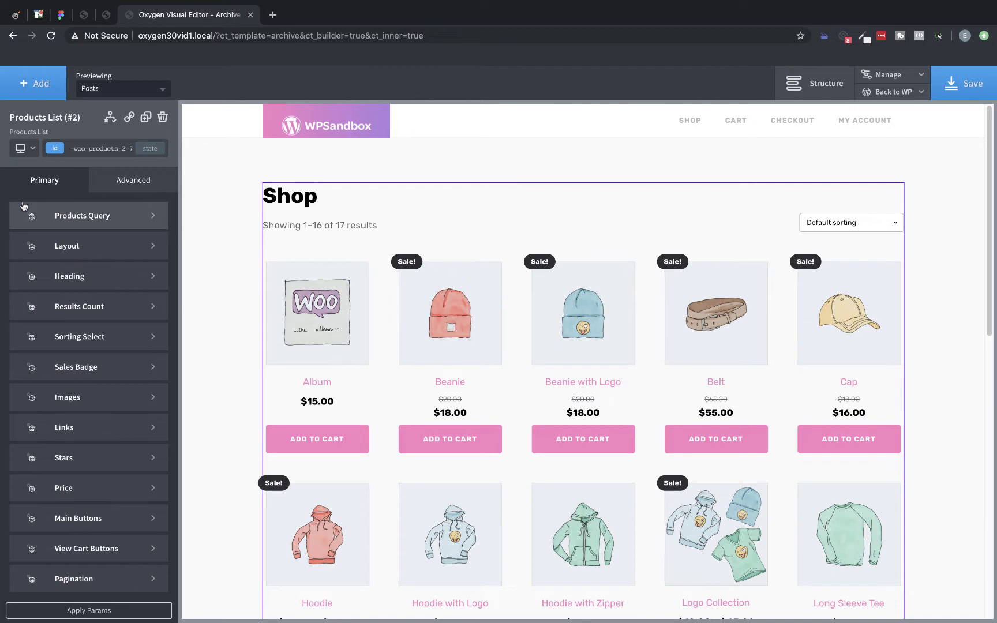
Step: Hide the Shop heading by setting the product list's heading font size to 0 px
left_click(80, 282)
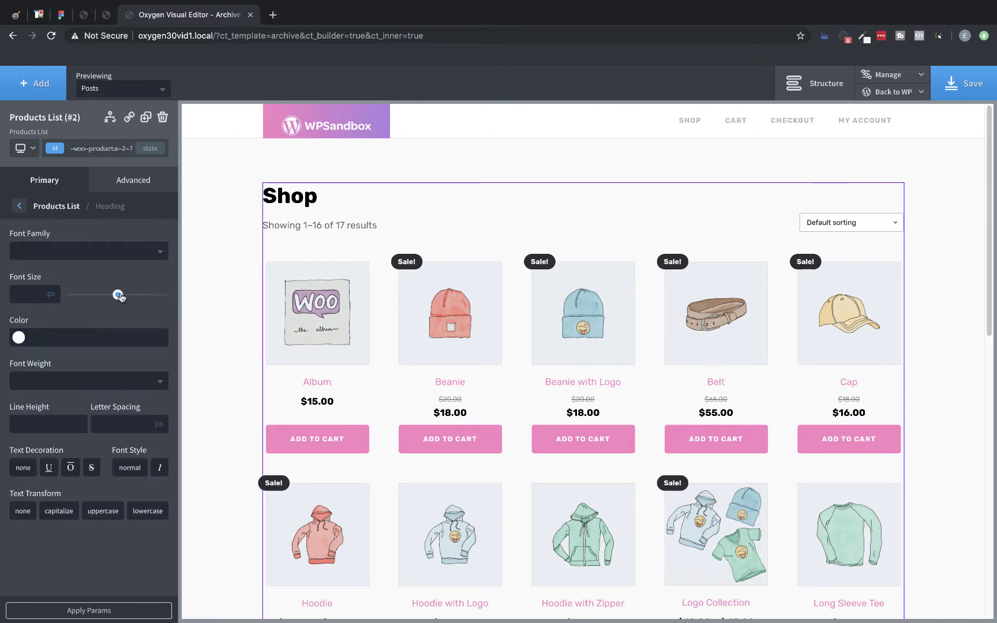
mouse_move(118, 294)
left_mouse_down()
mouse_move(93, 295)
mouse_move(103, 295)
left_mouse_up()
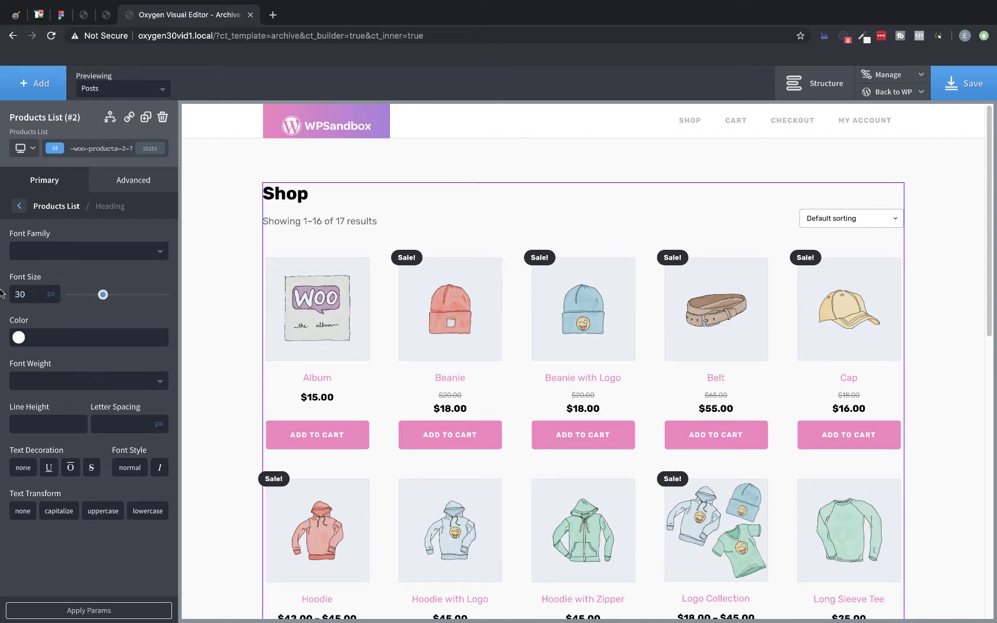
left_click_drag(26, 294, 8, 294)
type("0")
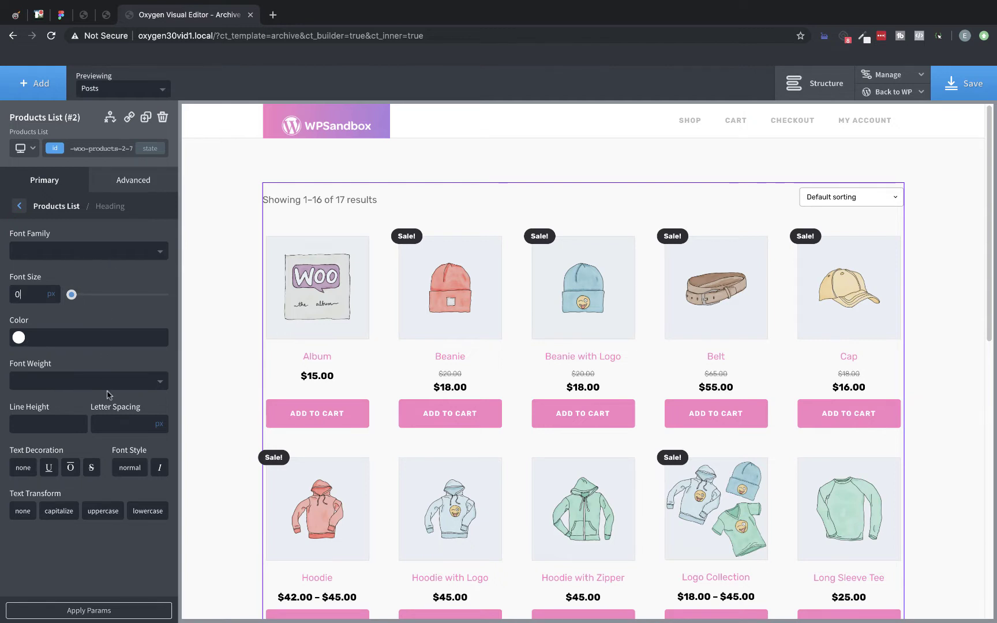
left_click(20, 207)
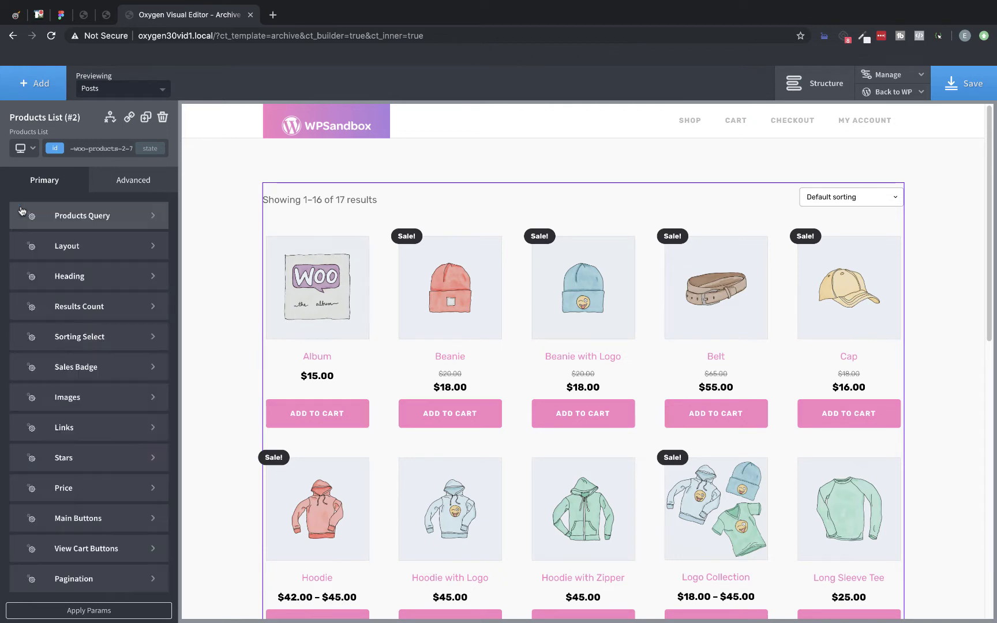
Step: Examine the Results Count styling options and the Sorting Select's typography, border, focus border, box shadow and focus box shadow settings
left_click(124, 307)
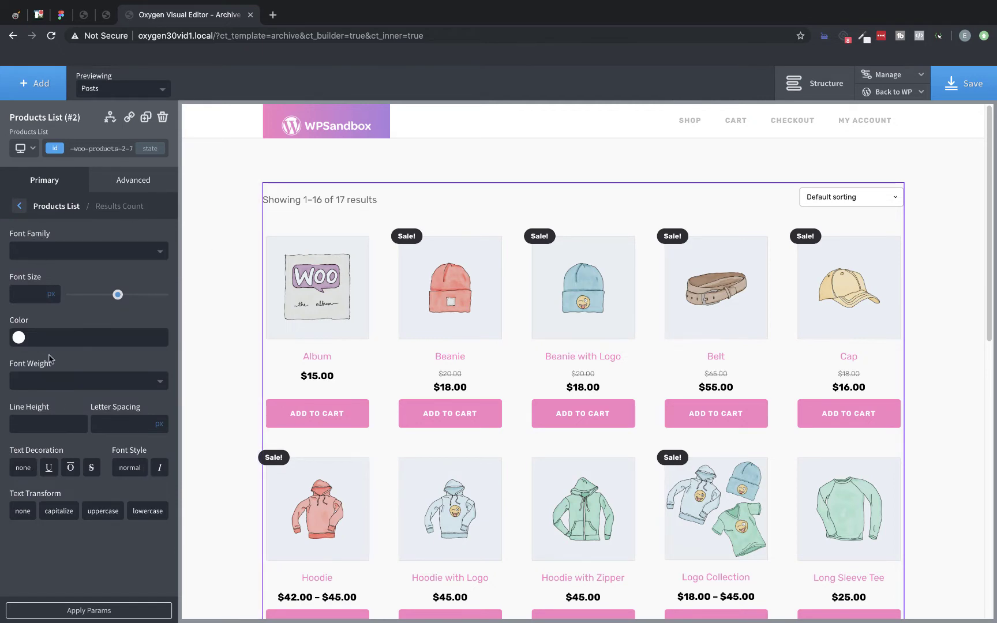
left_click(19, 206)
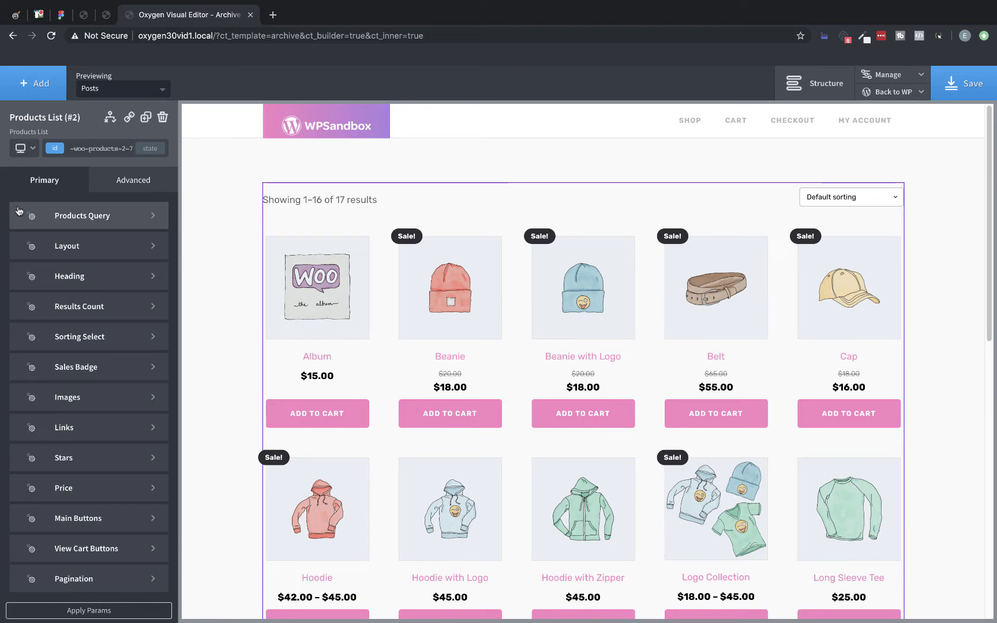
left_click(105, 339)
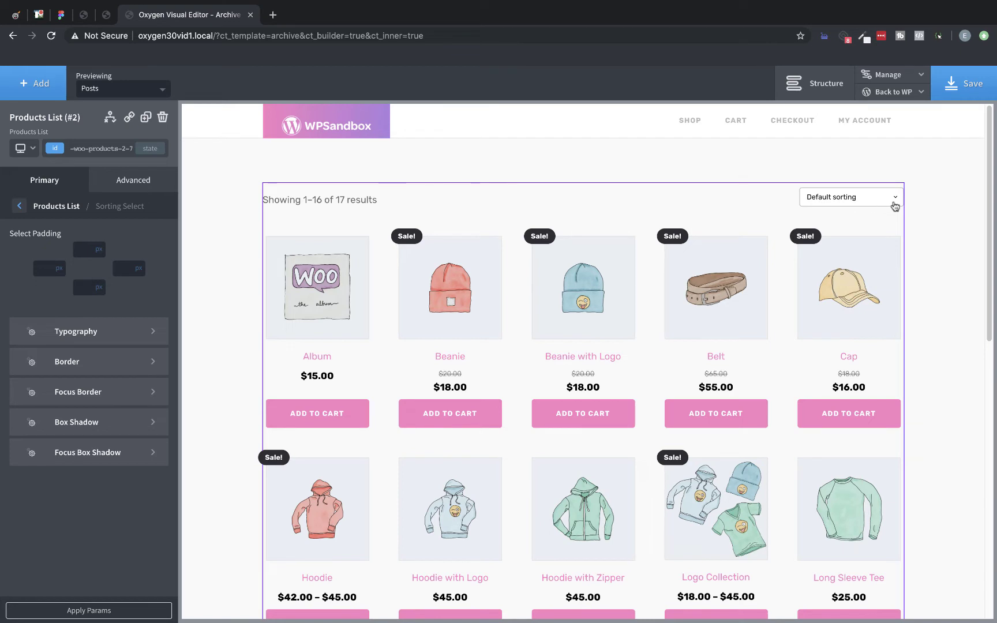
left_click(113, 331)
left_click(20, 206)
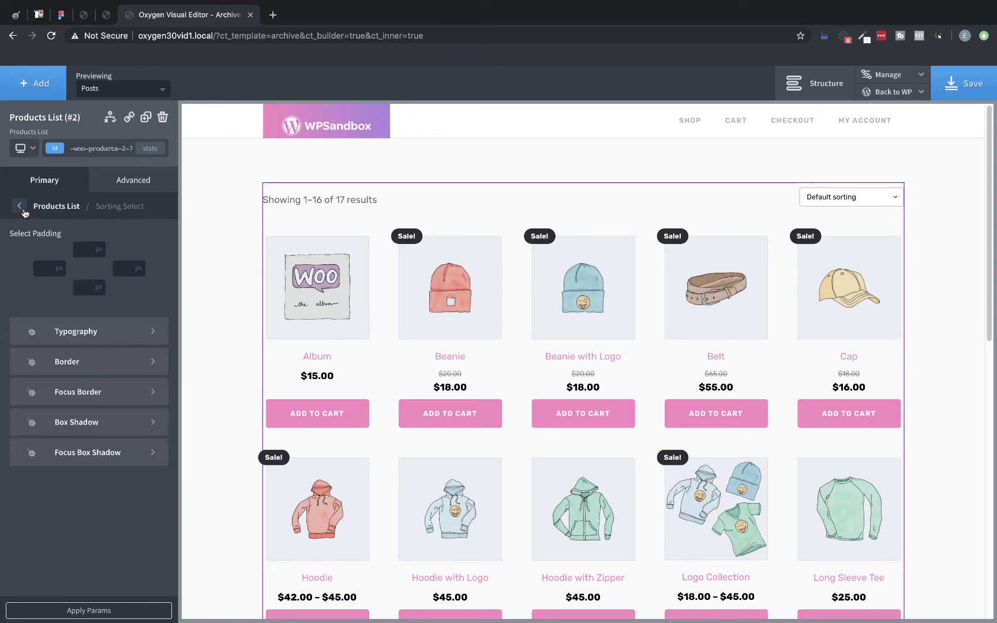
left_click(107, 369)
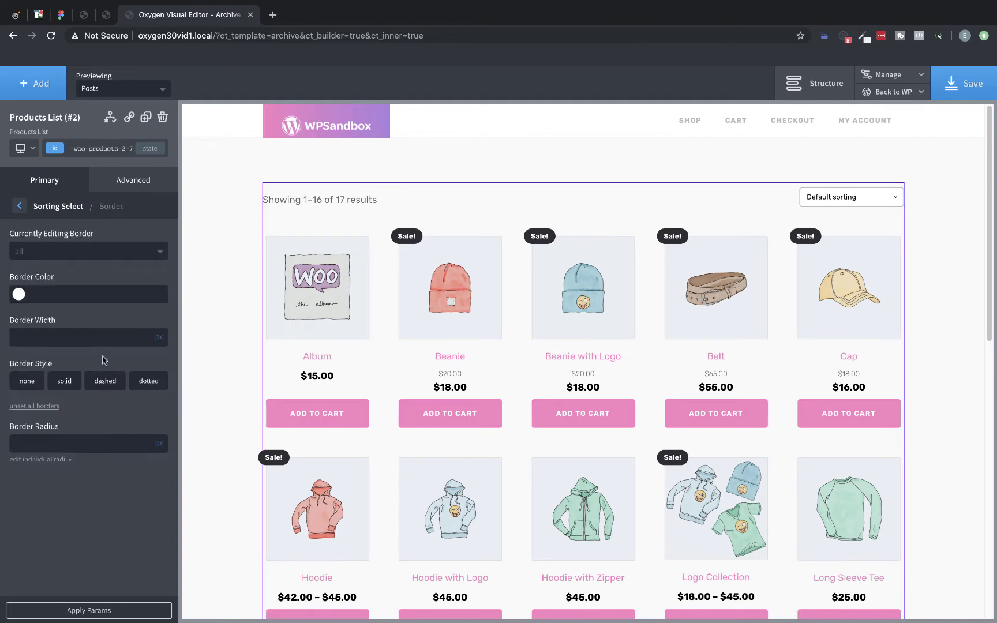
left_click(19, 208)
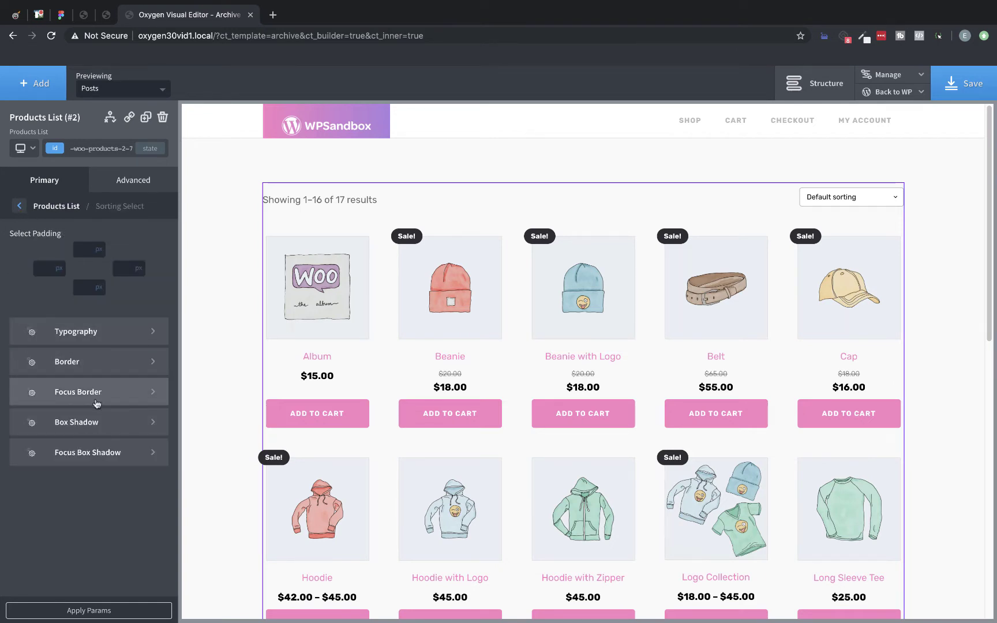
left_click(96, 404)
left_click(21, 207)
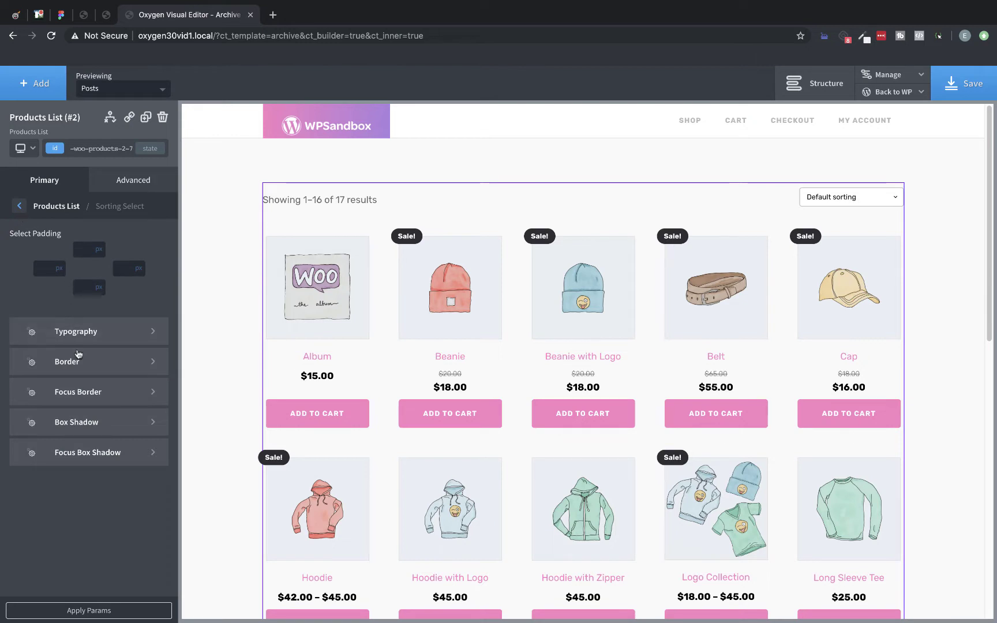
left_click(89, 425)
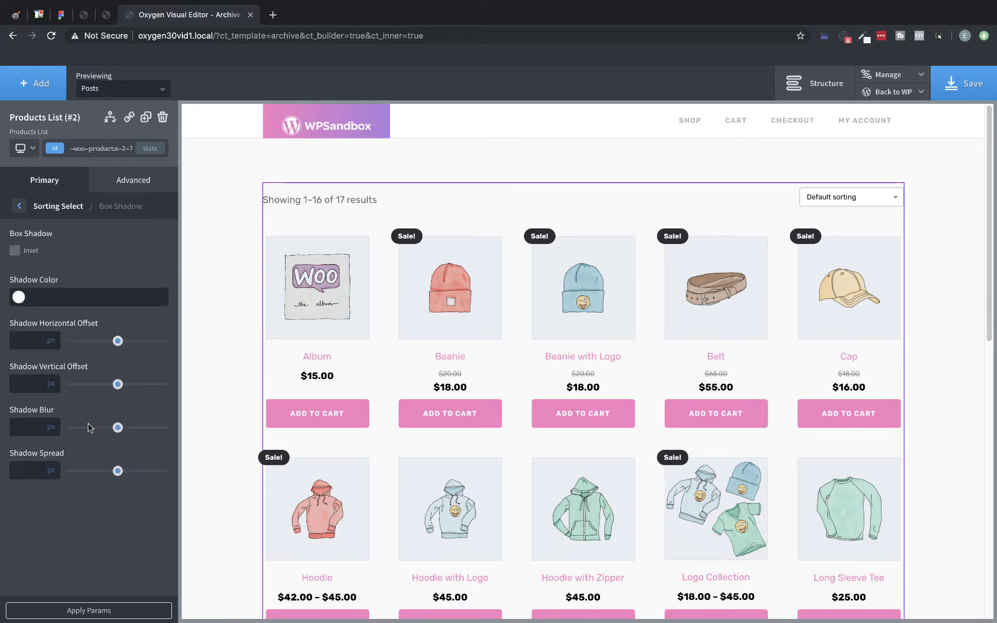
left_click(19, 207)
left_click(99, 453)
left_click(20, 207)
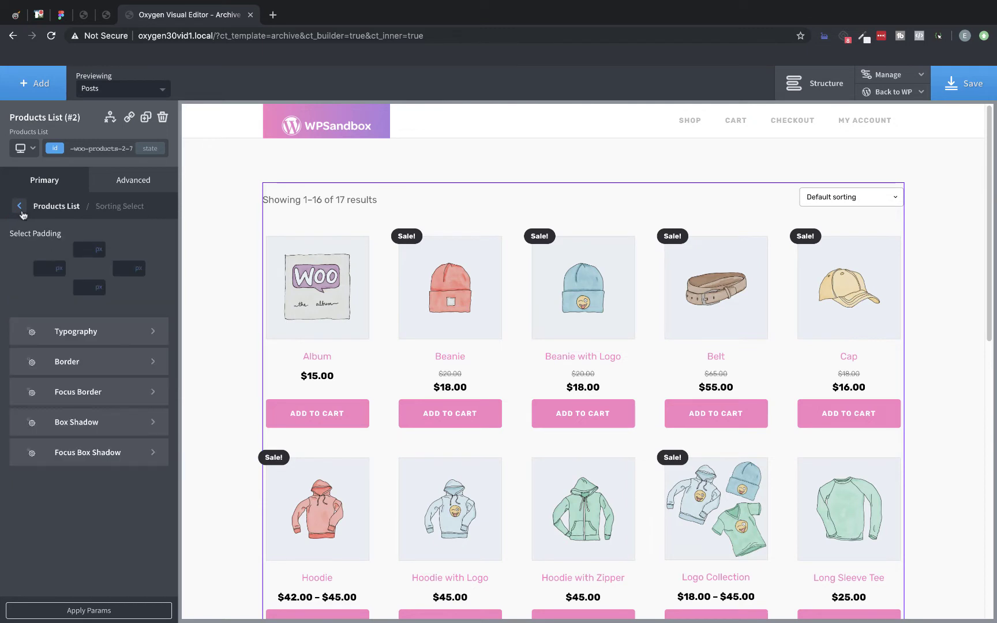
left_click(21, 211)
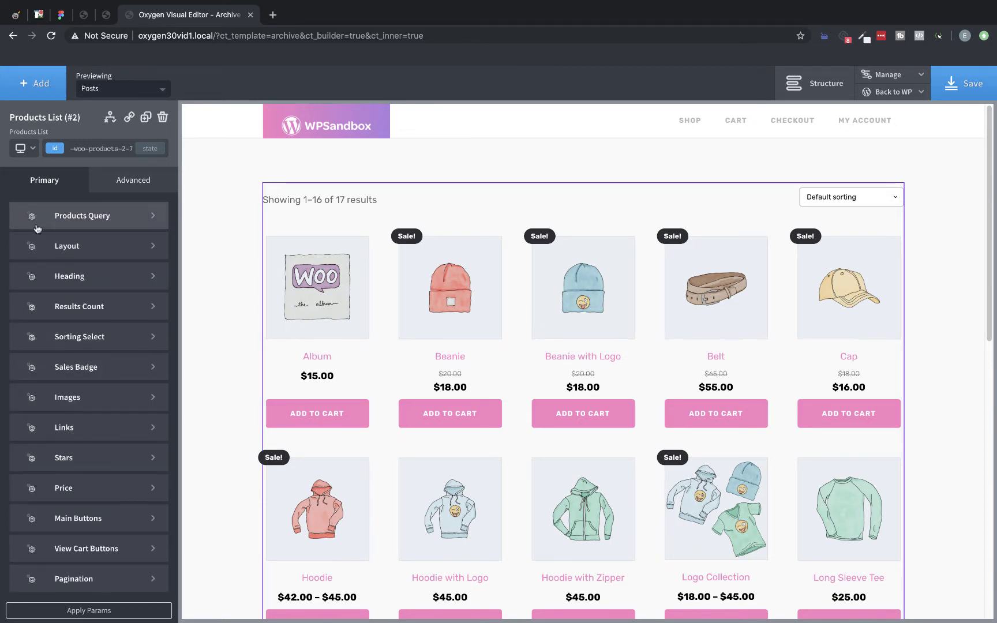
Step: Give the sales badge the global LightPurple background color and set its top and left offsets to 25 px
left_click(117, 370)
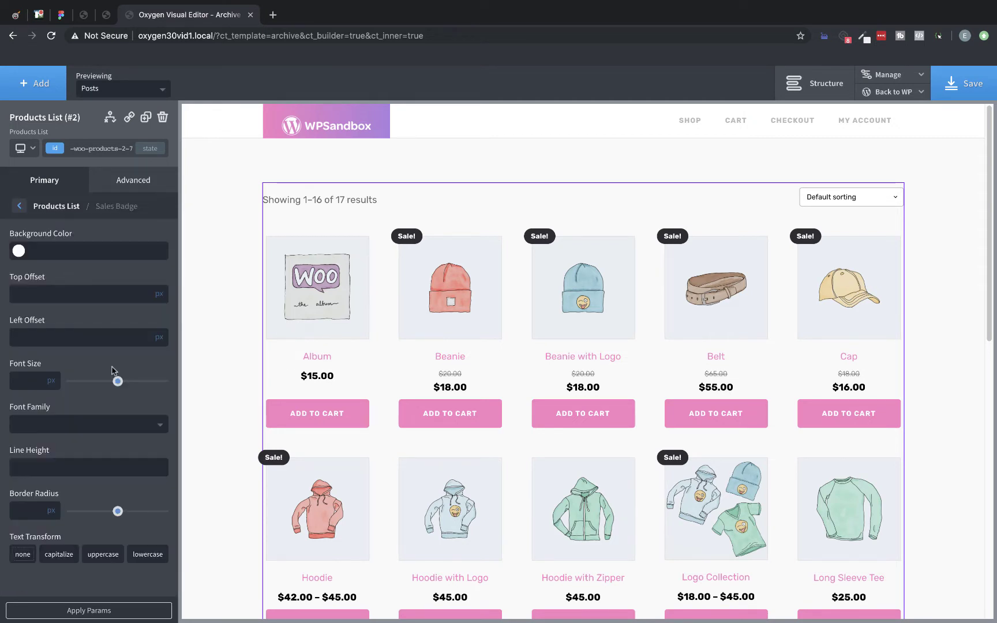
left_click(22, 253)
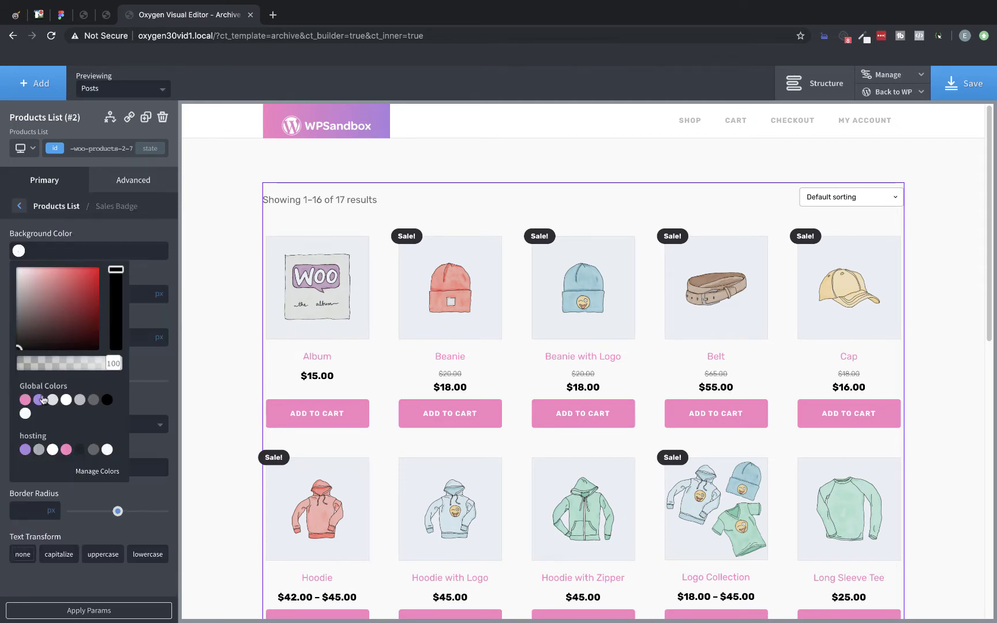
left_click(25, 400)
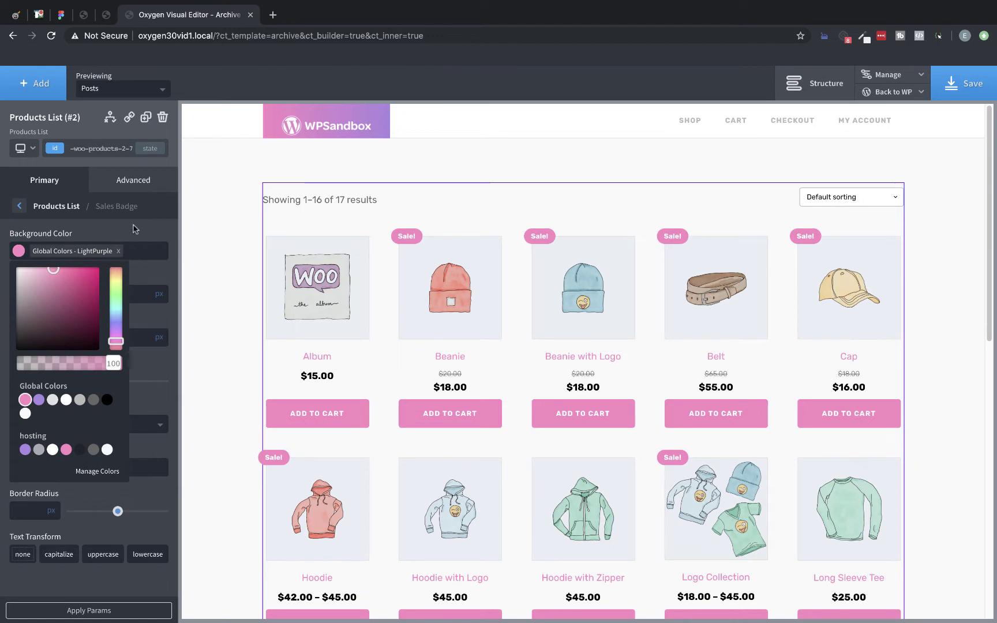
left_click(134, 242)
left_click(61, 297)
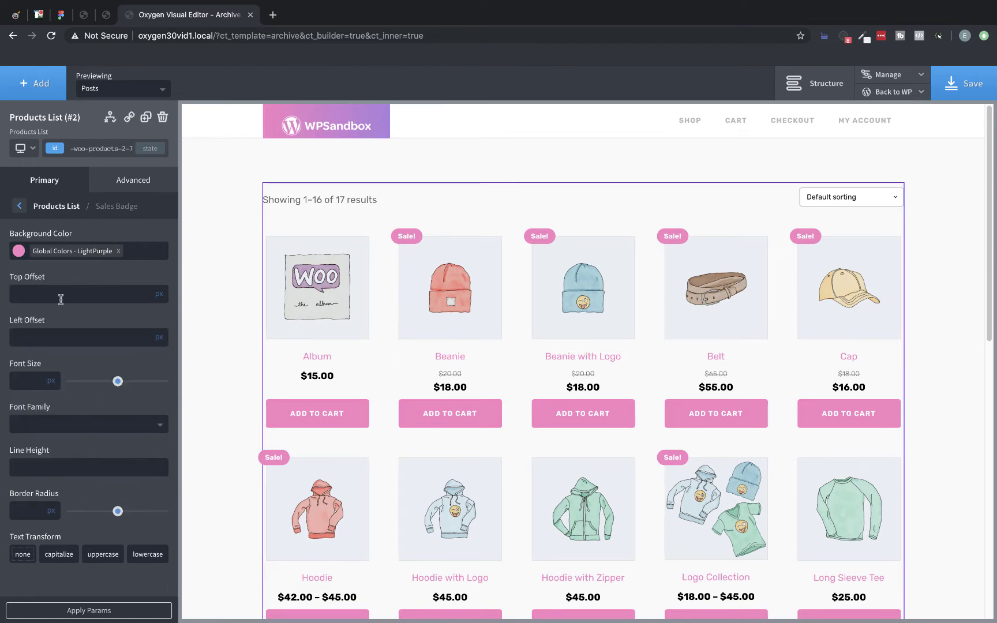
type("25")
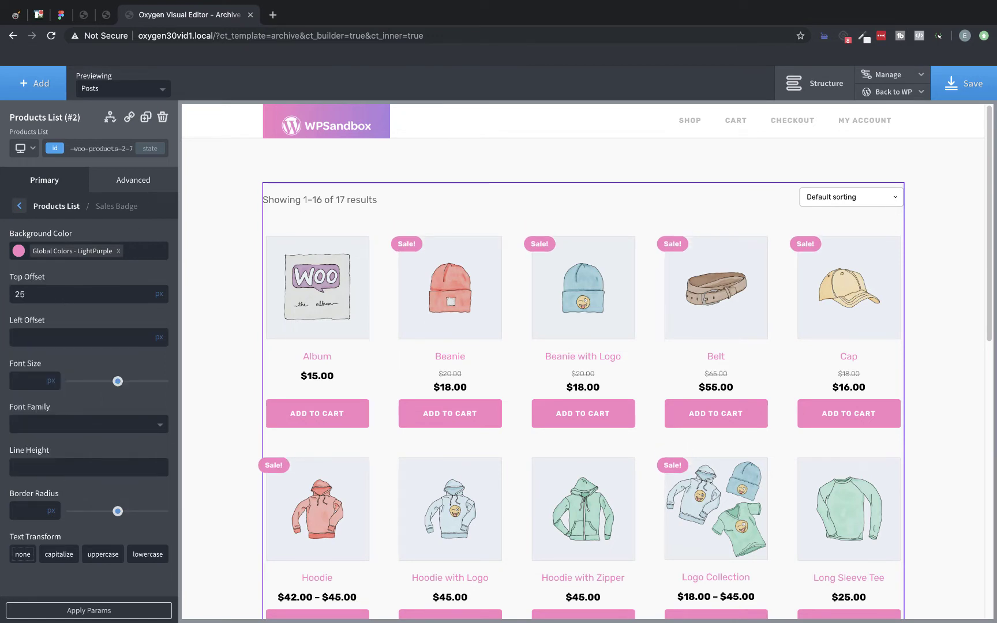
left_click(37, 338)
type("25")
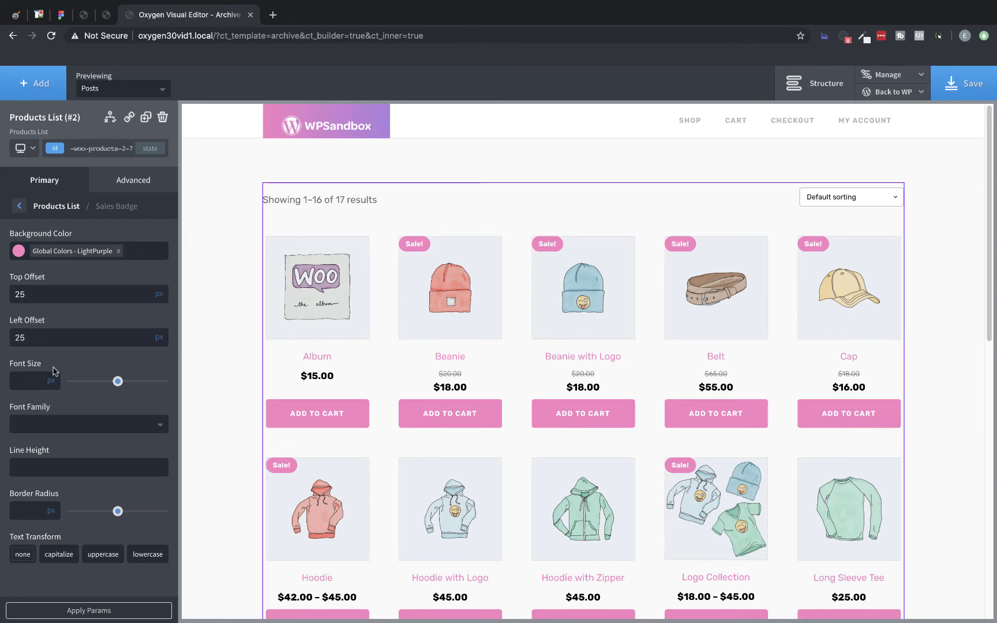
Step: Set the sales badge's font size to 26 px and its border radius to 0 px
left_click_drag(117, 382, 99, 387)
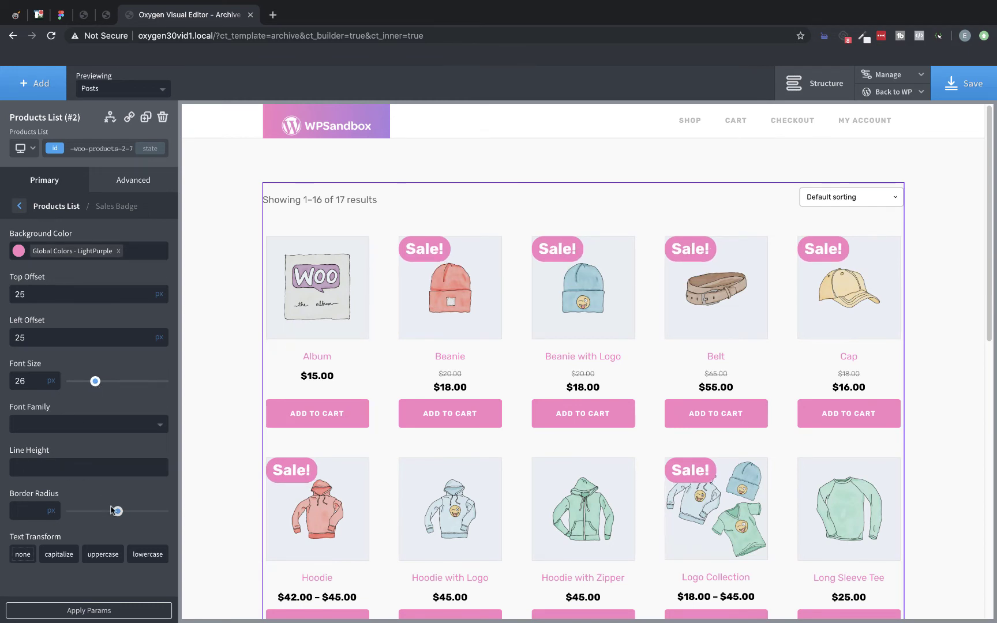
left_click_drag(118, 511, 30, 517)
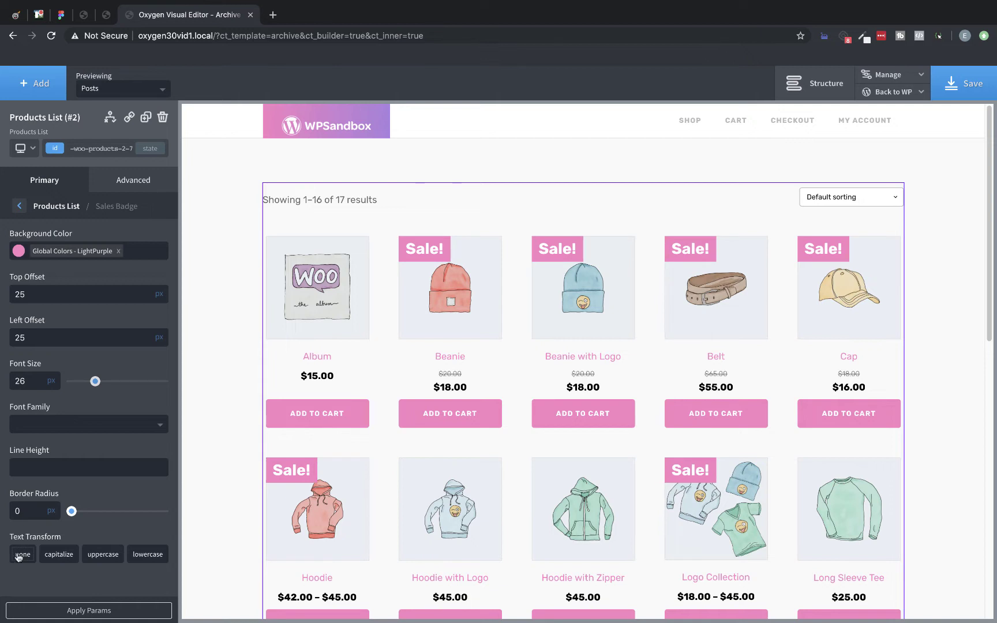
left_click(23, 211)
Step: Make the product images circular with a 50% border radius and check their box shadow options
left_click(94, 396)
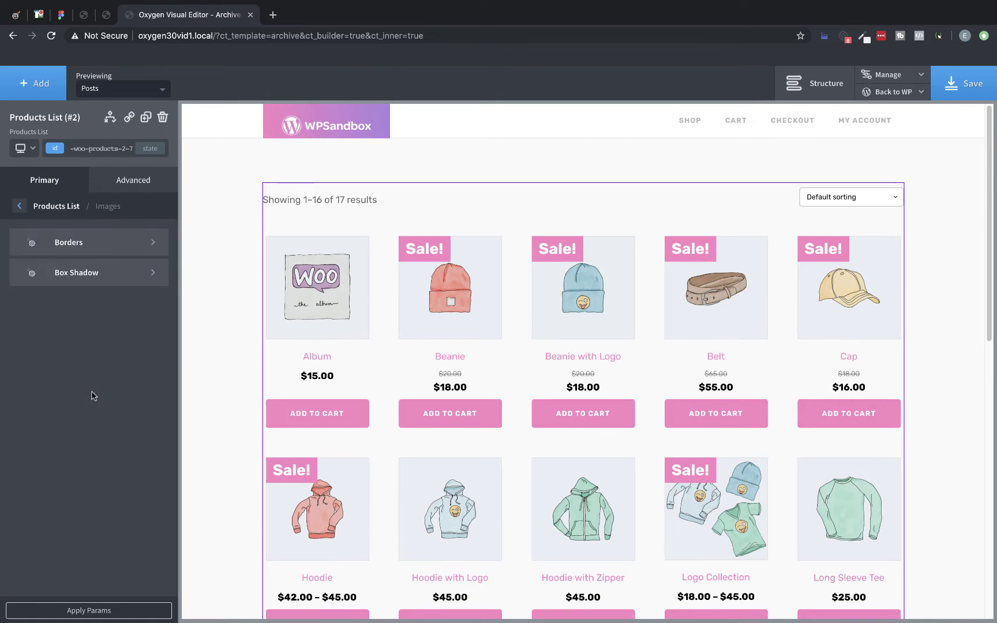
left_click(101, 245)
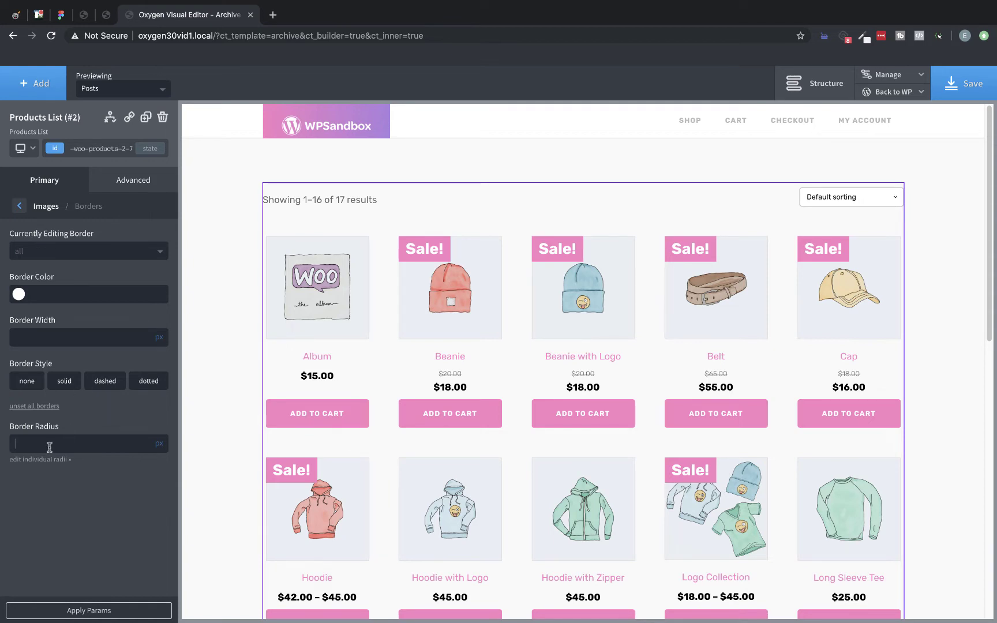
type("50")
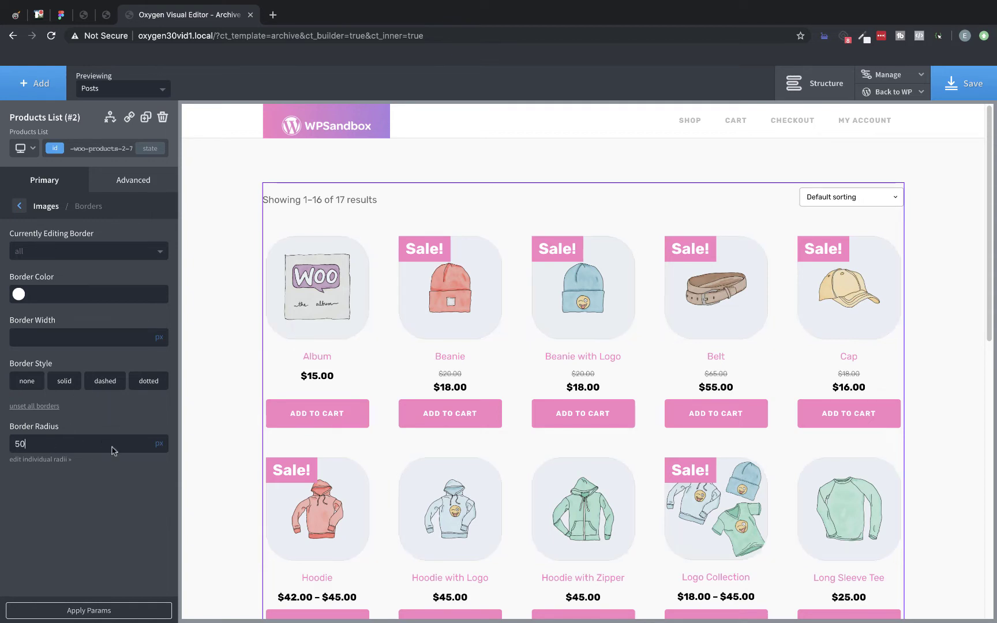
left_click(159, 443)
left_click(164, 437)
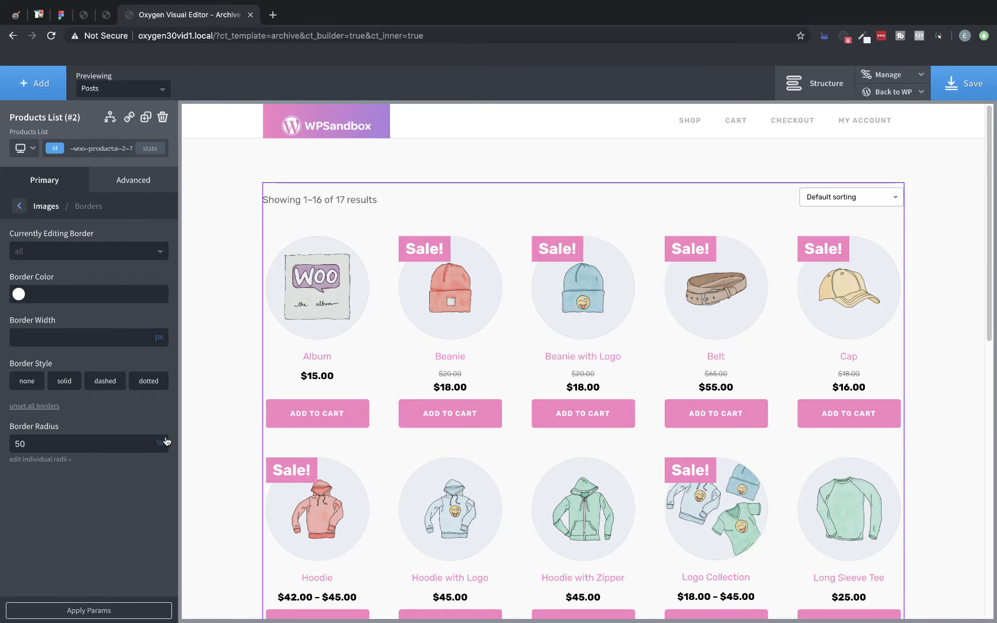
left_click(21, 206)
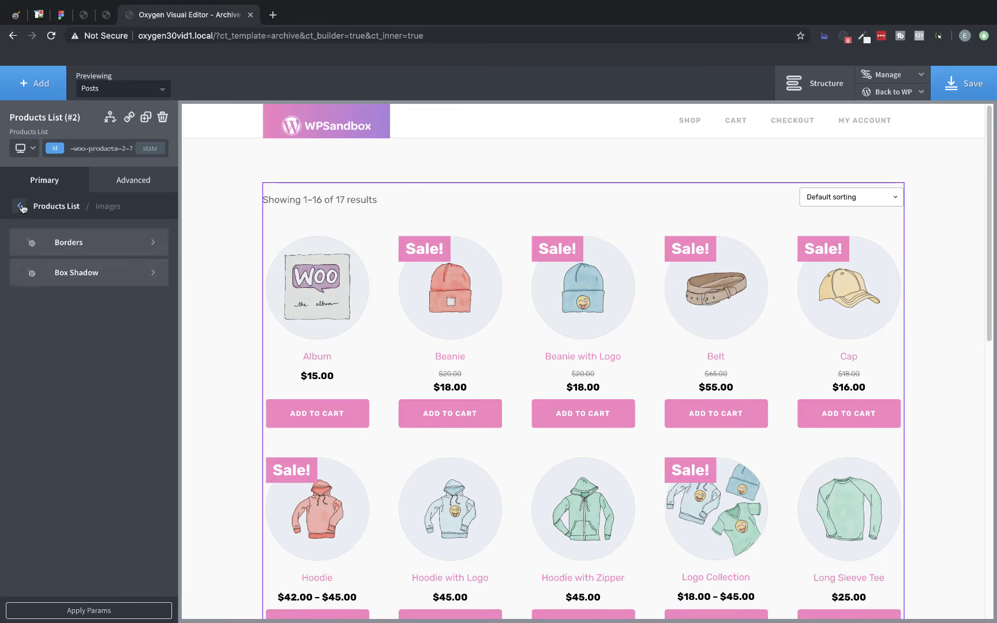
left_click(92, 271)
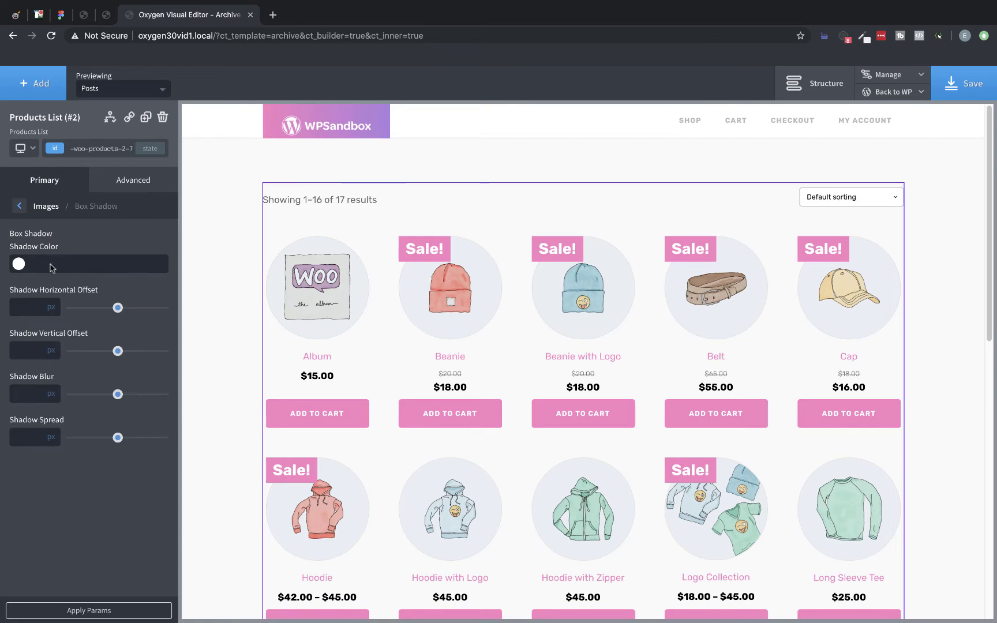
left_click(20, 206)
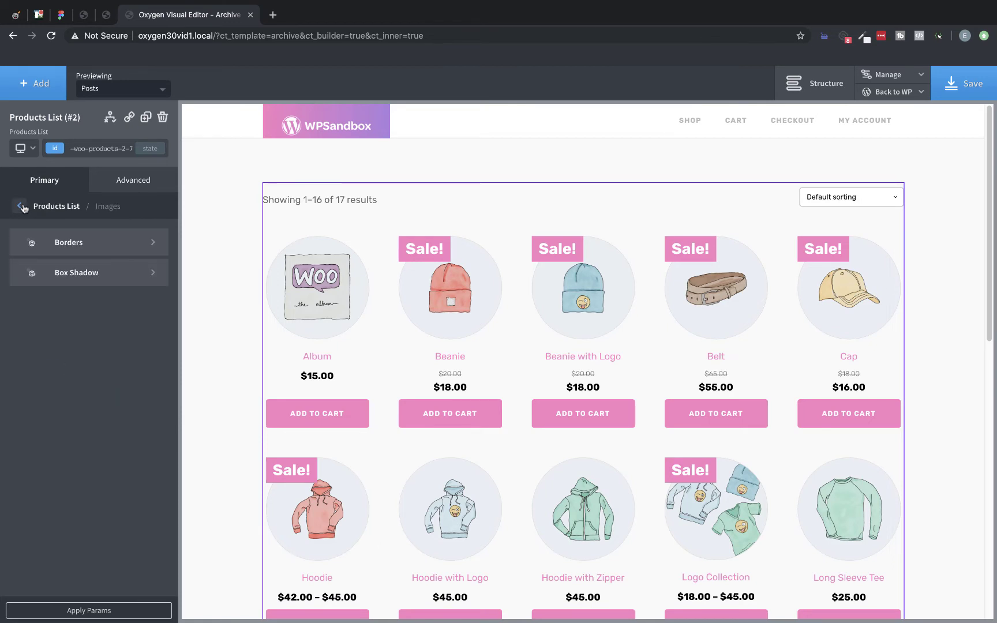
Step: Return to the Products List's main settings, look over the product grid and save the archive template
left_click(20, 206)
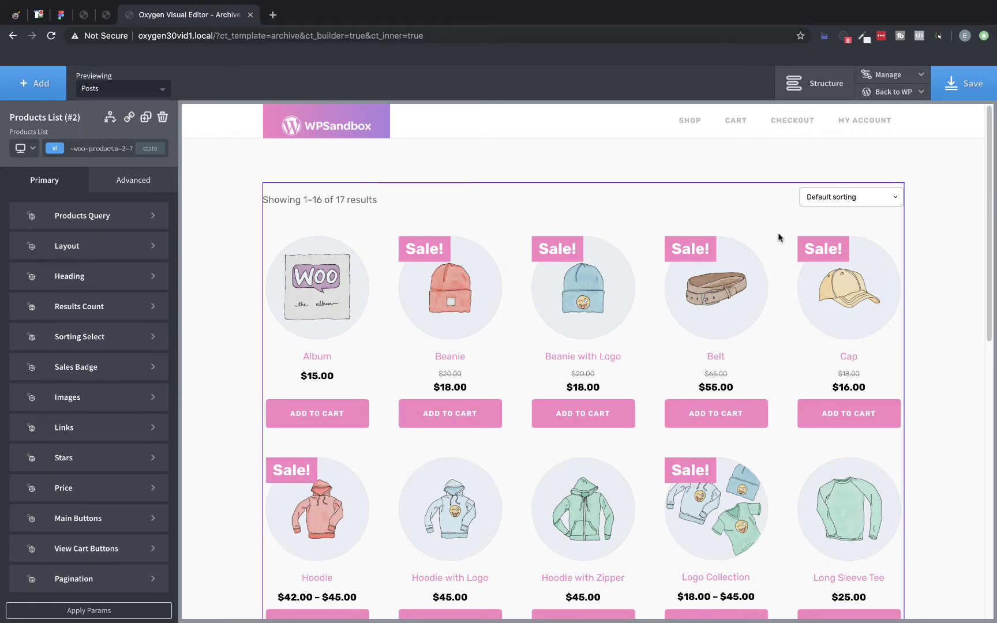
scroll(776, 237, "down", 8)
scroll(774, 240, "up", 10)
left_click(965, 85)
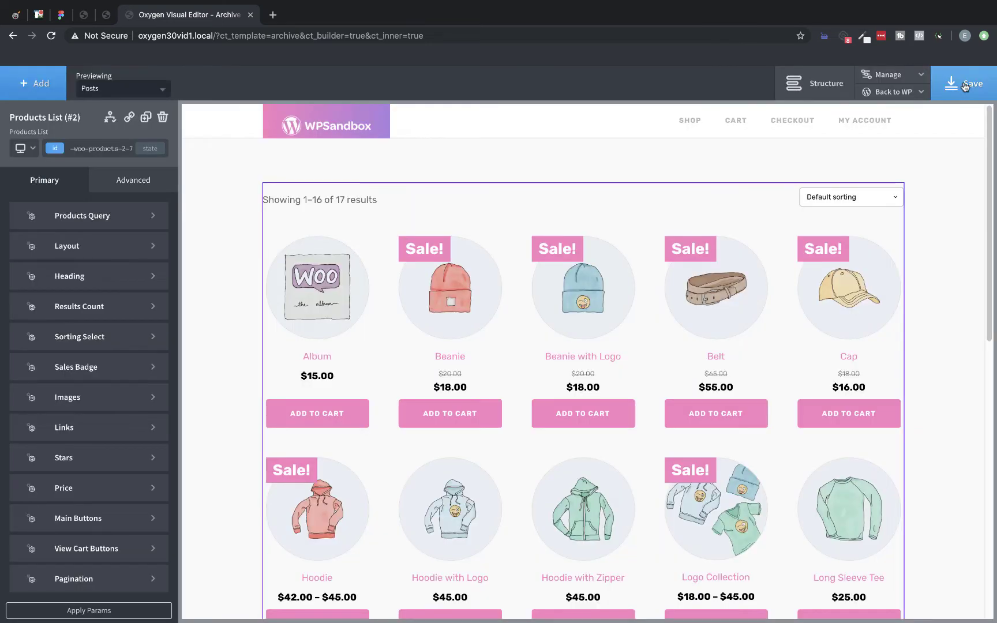
Step: Open the site's frontend in a new browser tab and look over the styled product archive
left_click(890, 91)
right_click(890, 128)
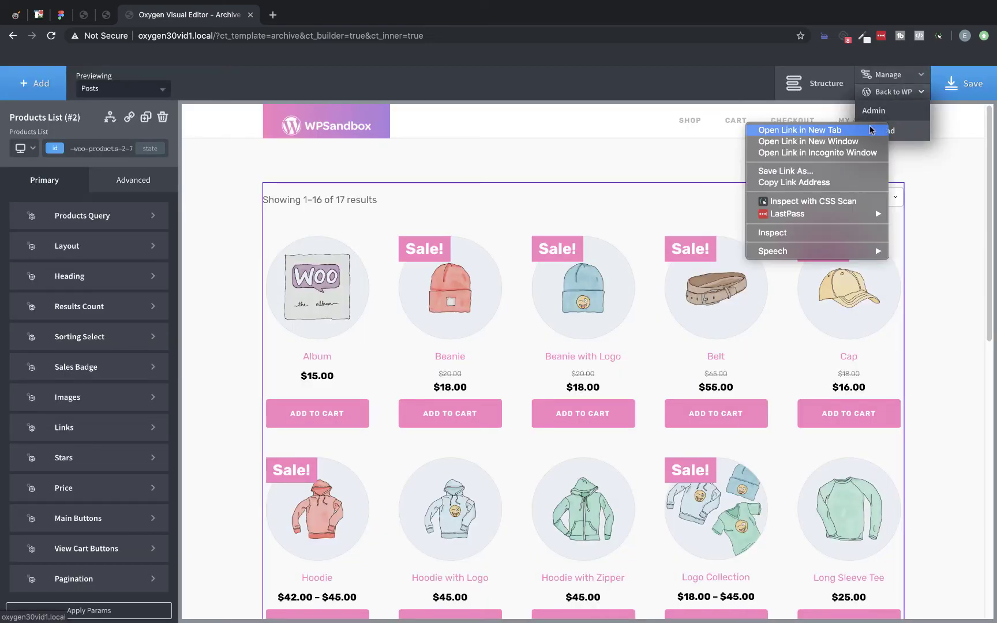
left_click(865, 130)
left_click(300, 11)
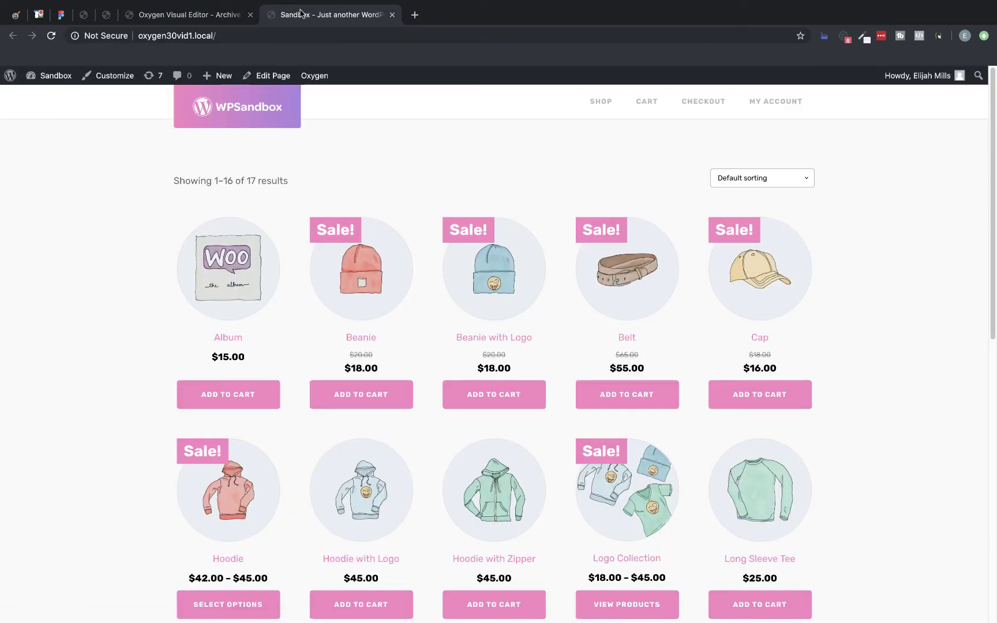
scroll(543, 196, "down", 5)
scroll(543, 195, "up", 5)
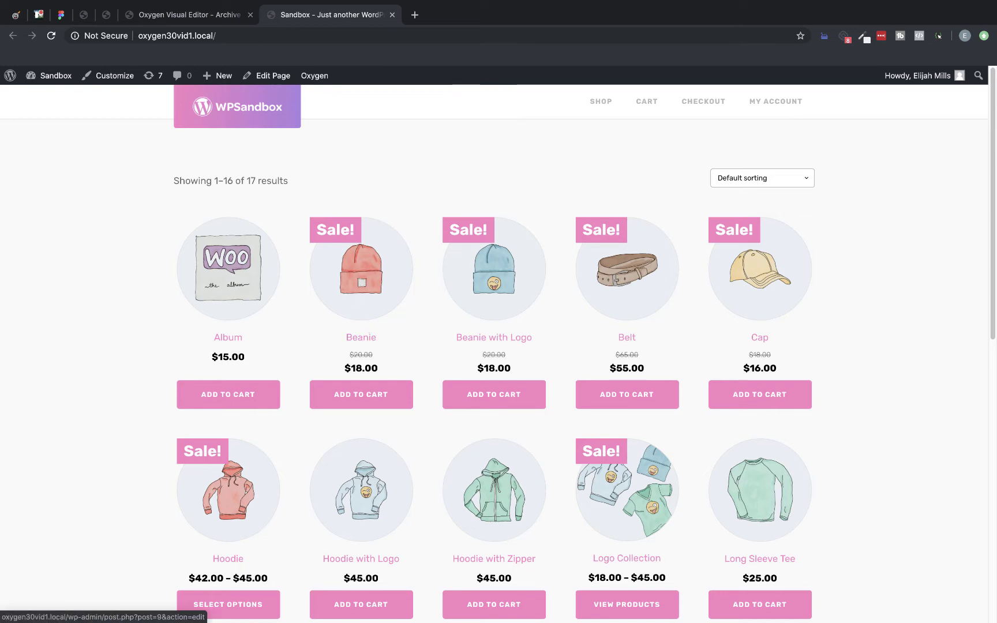
Step: Leave the archive template editor for the WordPress admin and open Product Template from Oxygen's template list
left_click(188, 21)
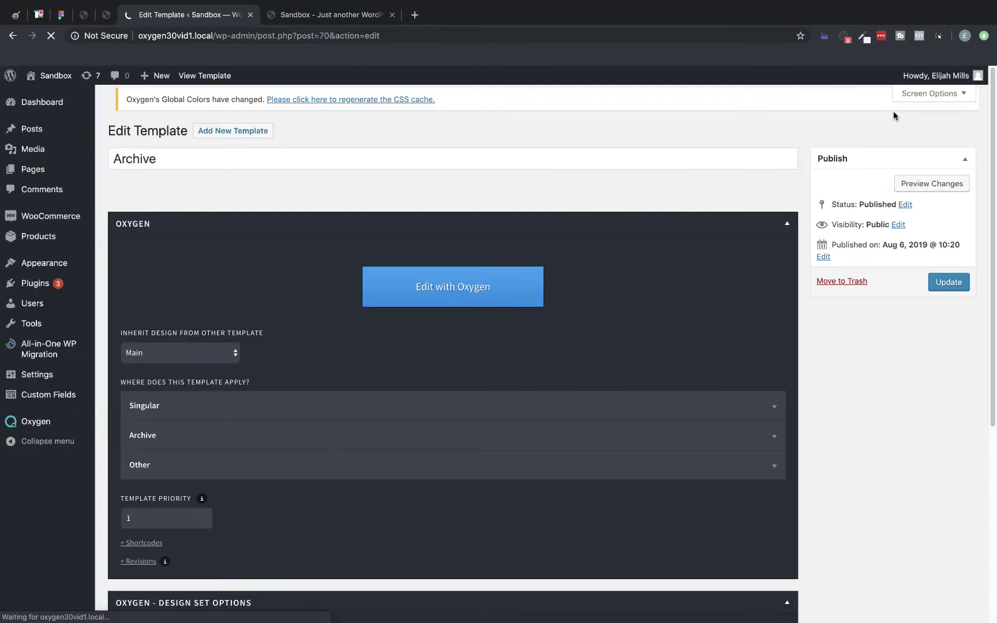
mouse_move(25, 422)
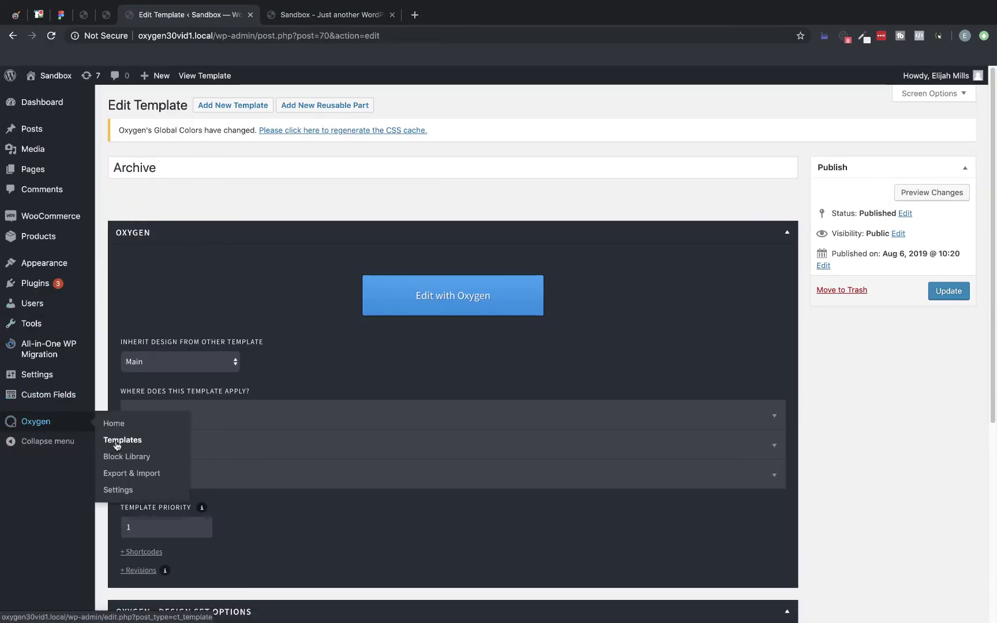
left_click(109, 442)
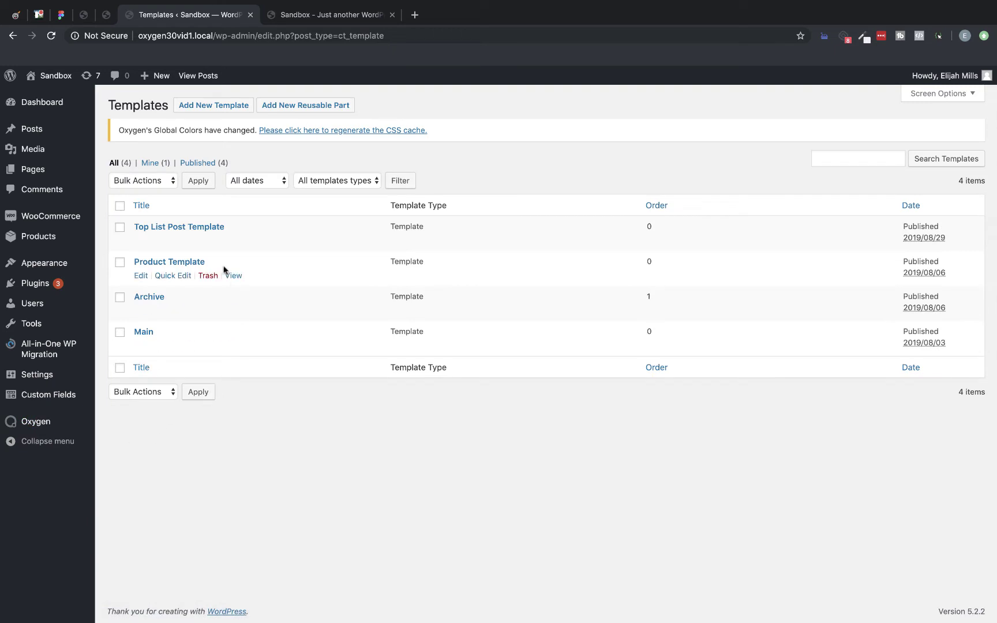
left_click(200, 264)
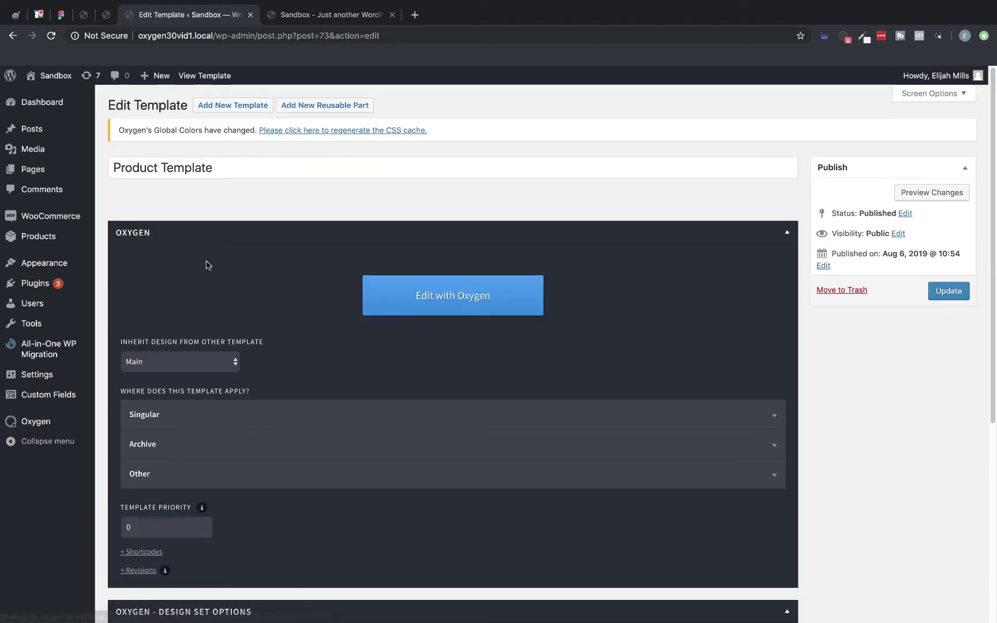
Step: Check which singular post types the Product Template applies to, and open it in the Oxygen editor
left_click(186, 421)
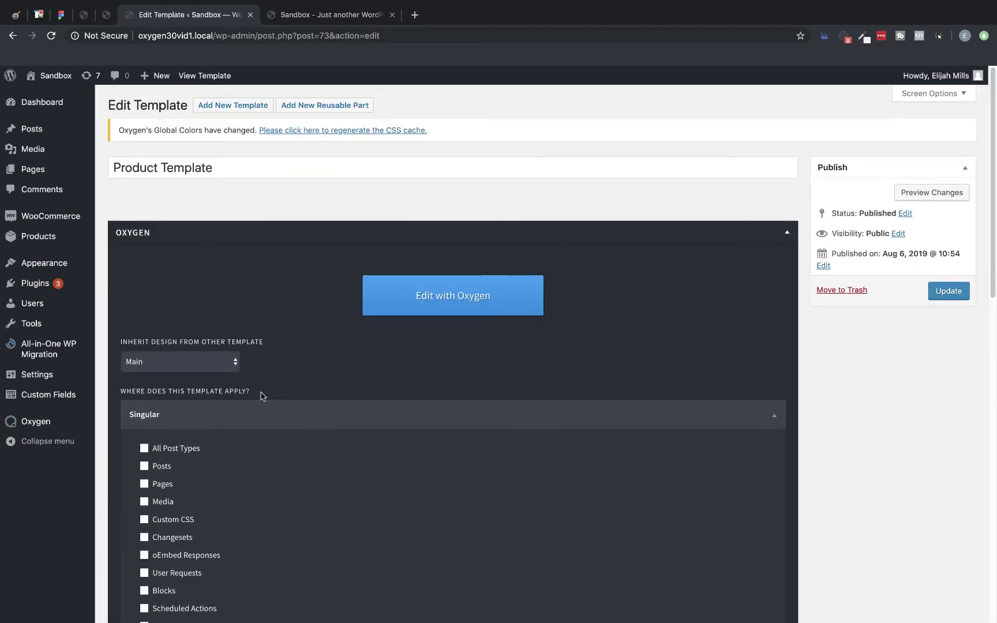
scroll(264, 396, "down", 5)
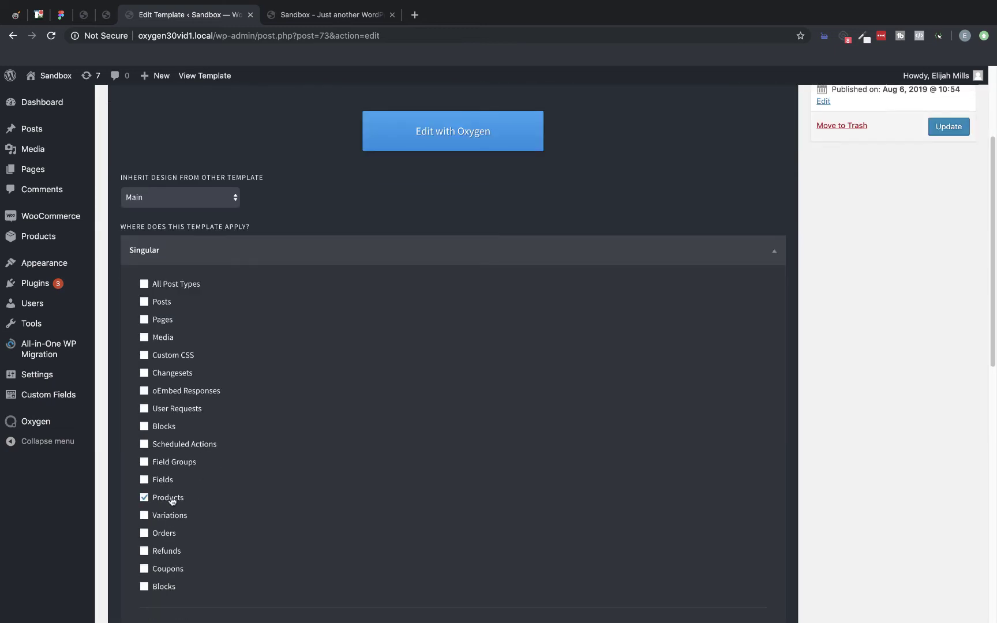
scroll(425, 441, "up", 3)
scroll(440, 434, "up", 2)
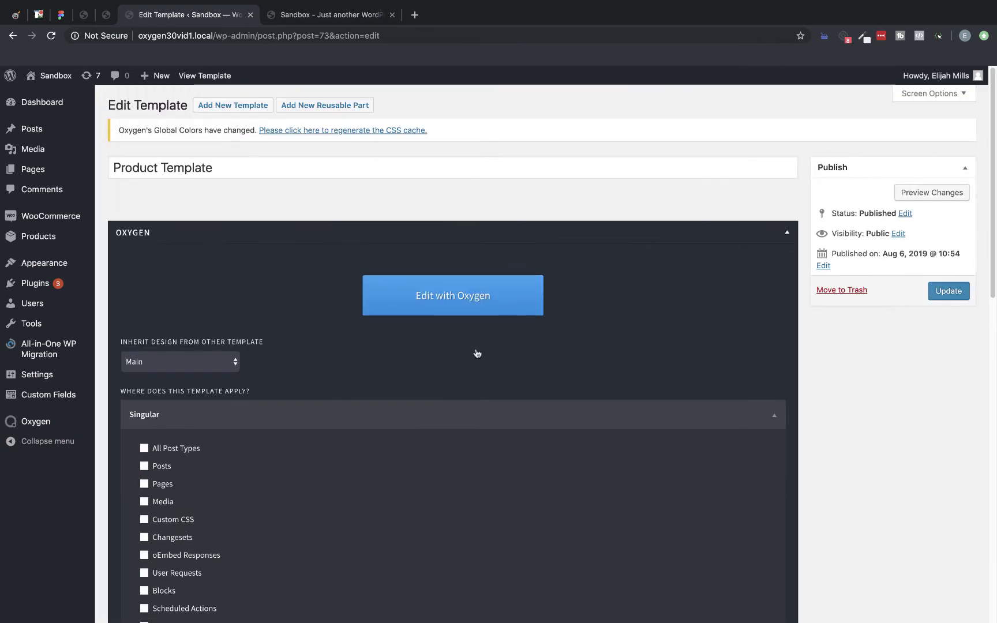
left_click(464, 303)
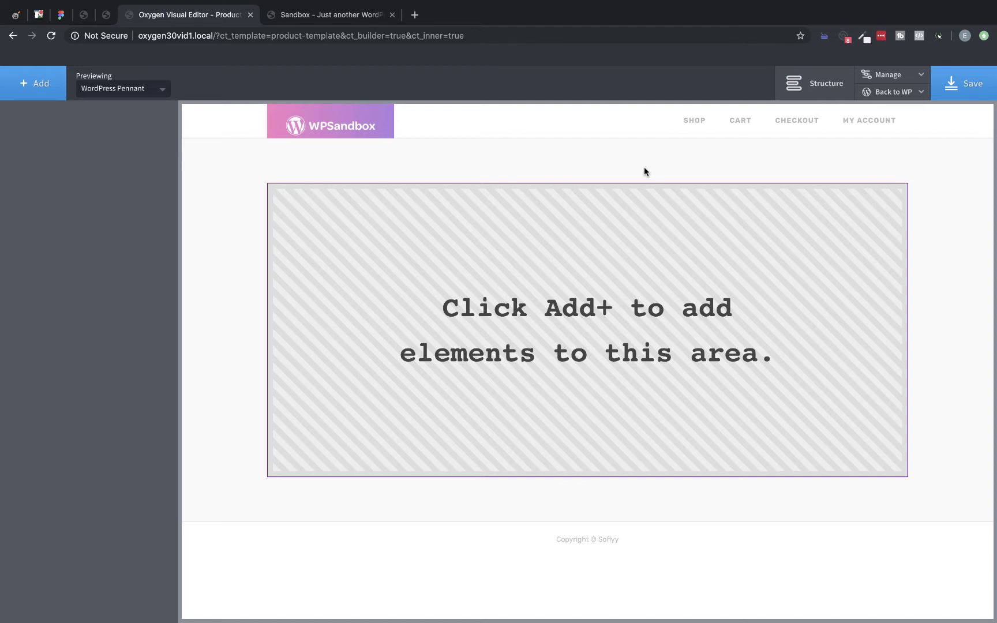
Step: Add a WooCommerce Product Builder element to the empty template and check its child element layout options
left_click(40, 87)
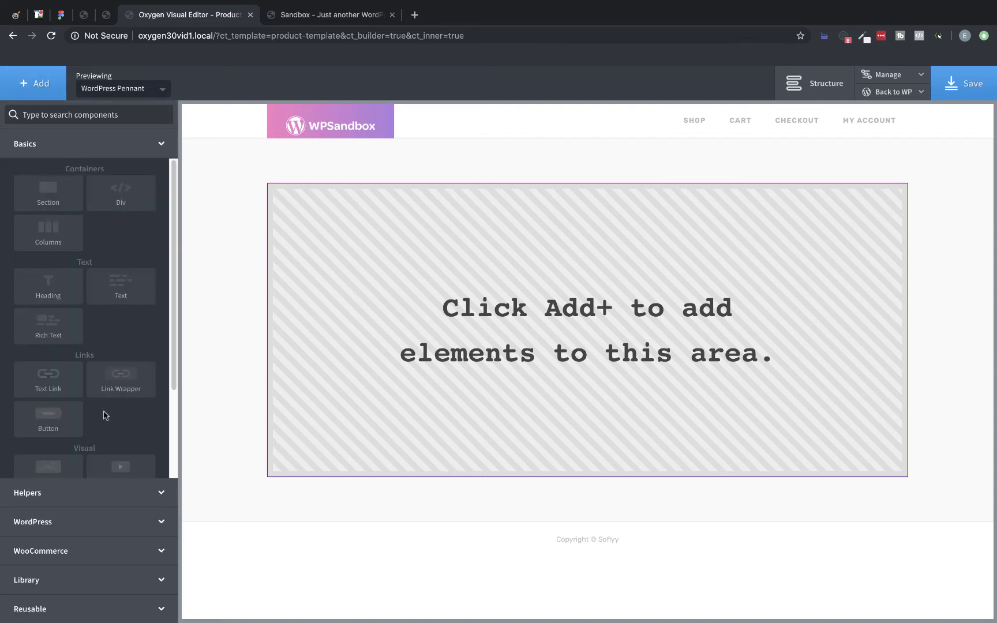
left_click(107, 559)
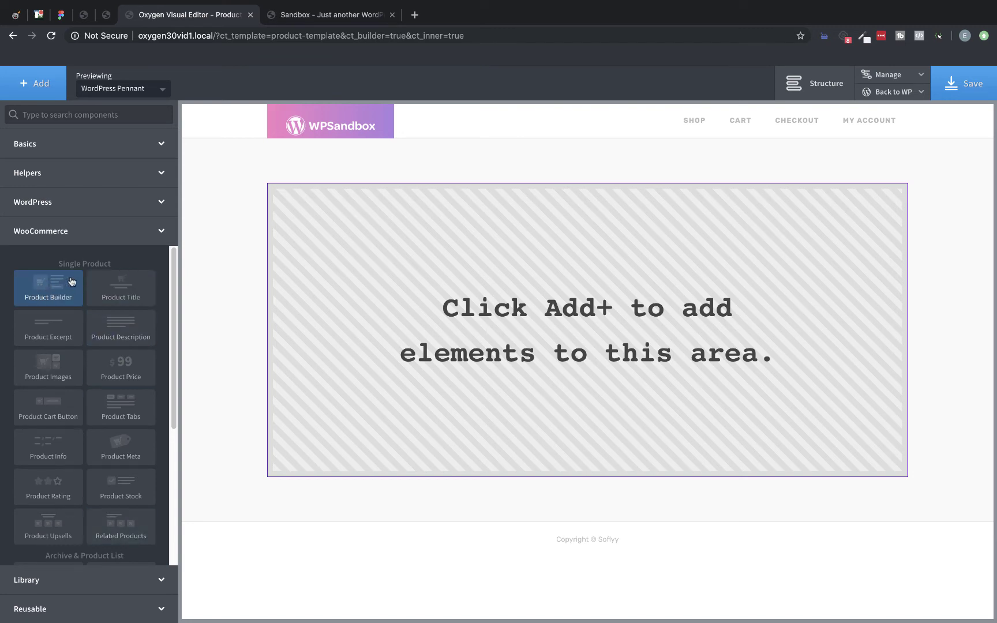
left_click(44, 292)
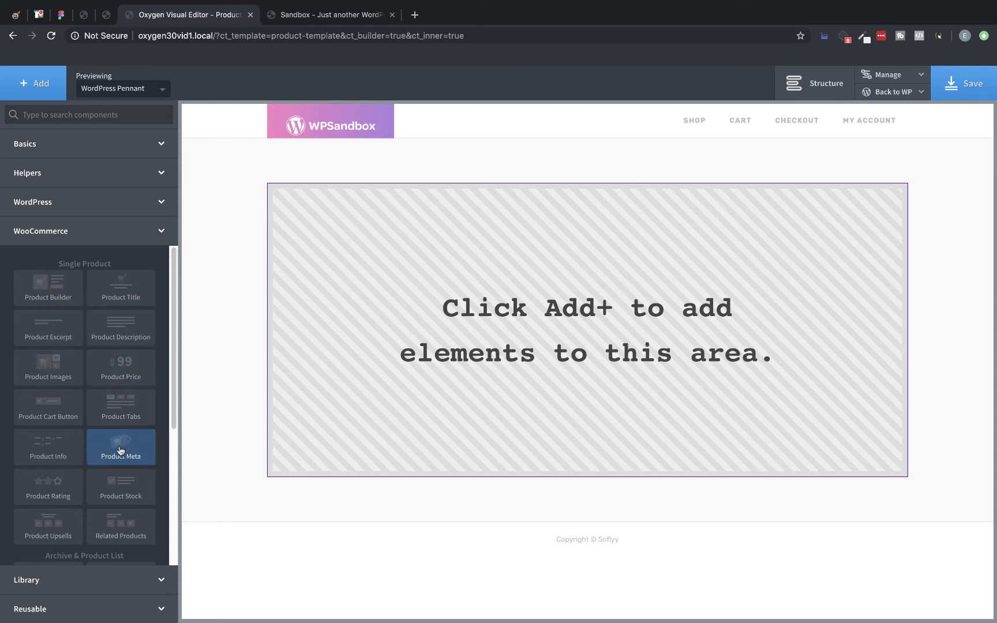
left_click(54, 294)
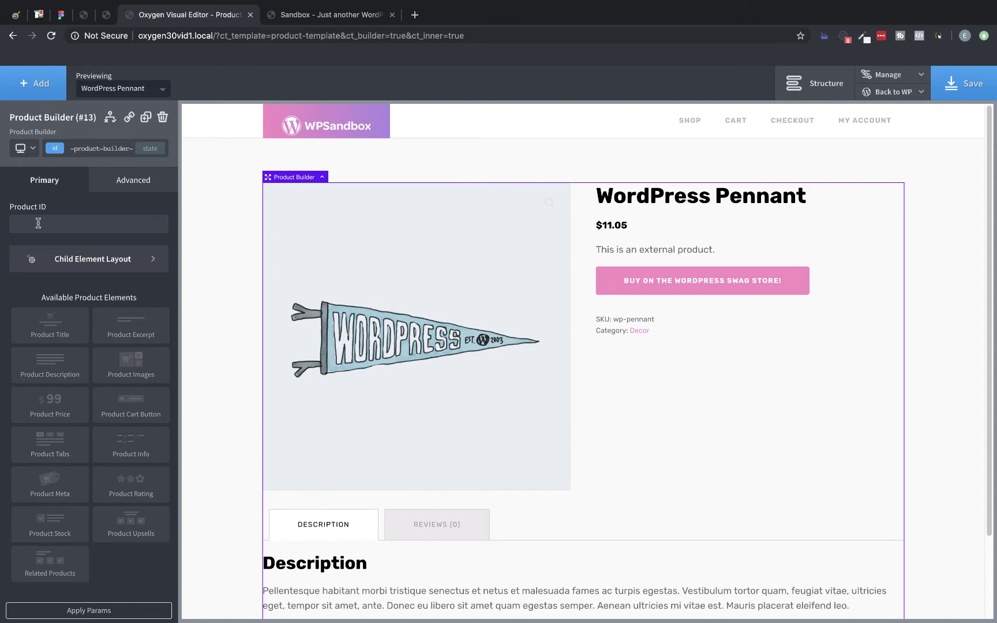
left_click(125, 264)
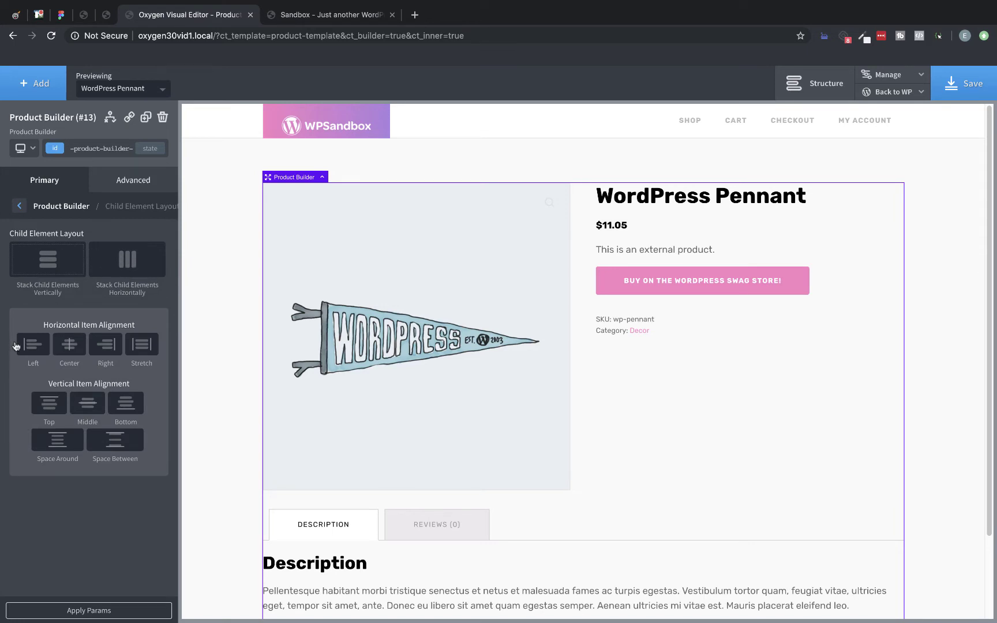
left_click(19, 207)
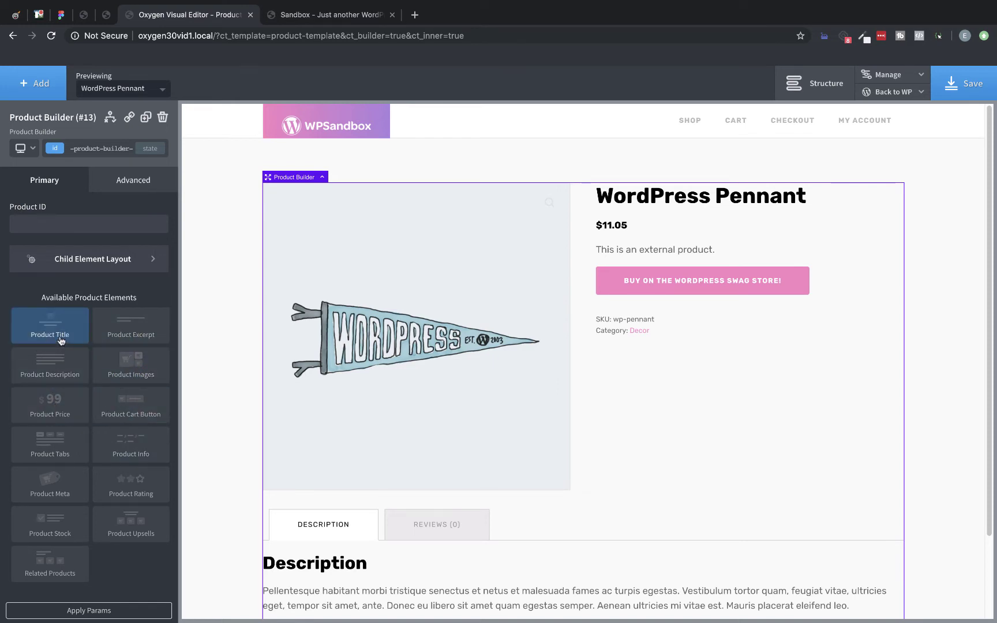
Step: Add a Columns element inside the Product Builder with a 50 50 layout
left_click(39, 85)
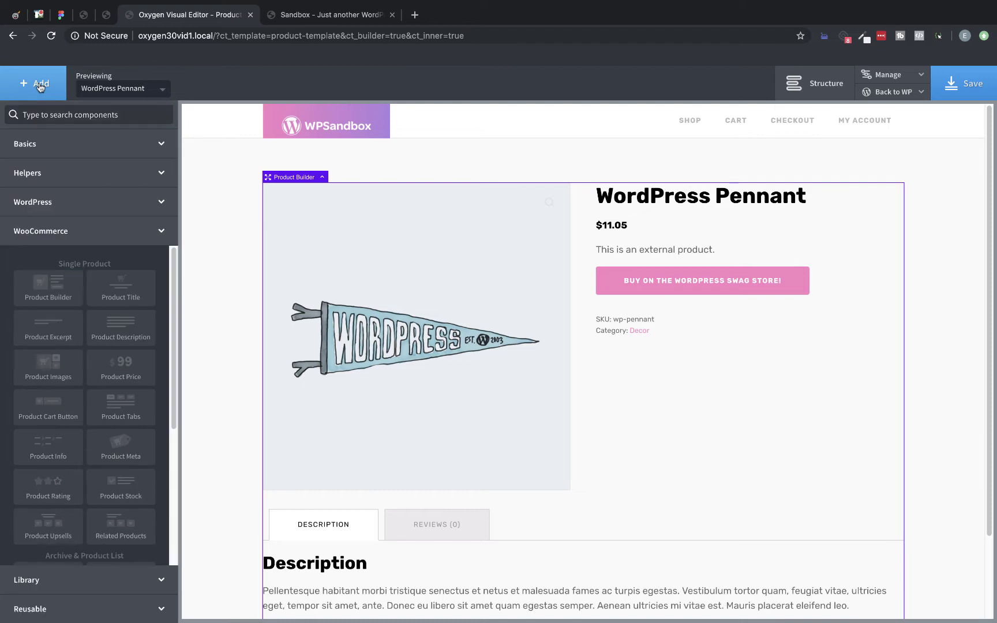
type("column")
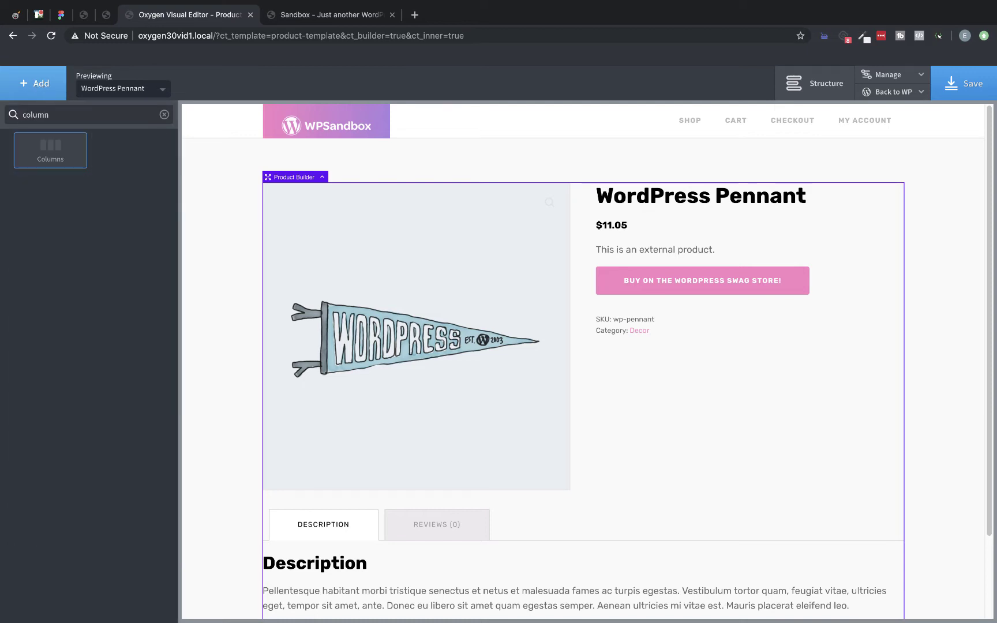
left_click(51, 149)
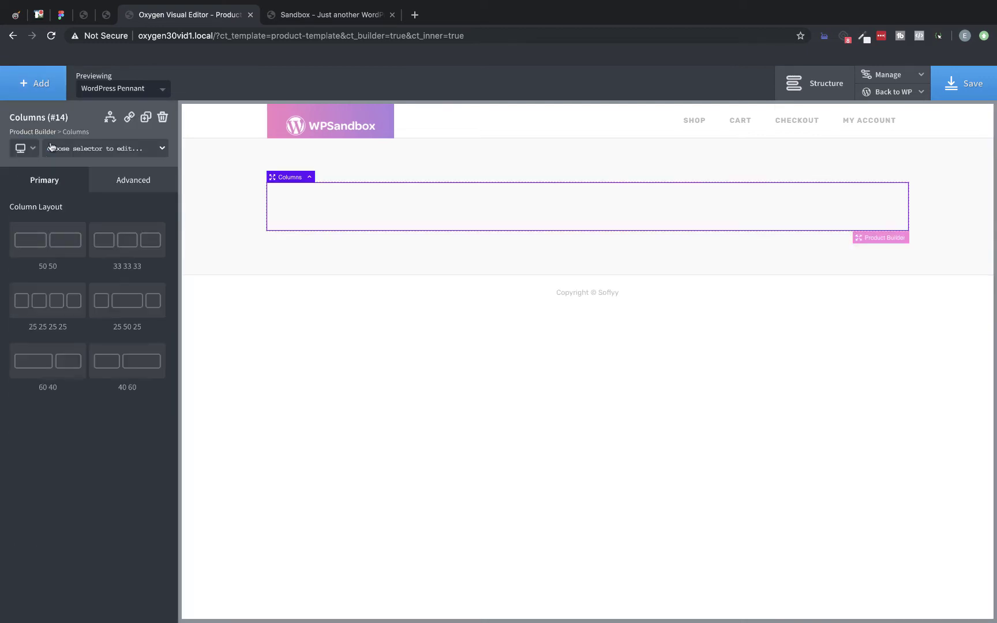
left_click(47, 253)
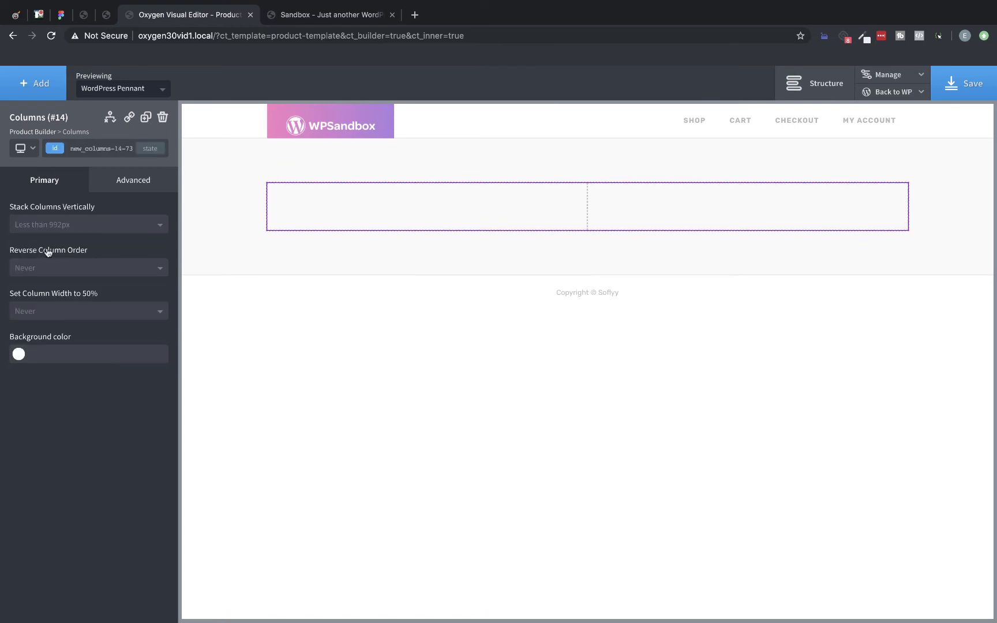
Step: Add a Product Title to the first column and give it the global DarkPurple color
left_click(349, 213)
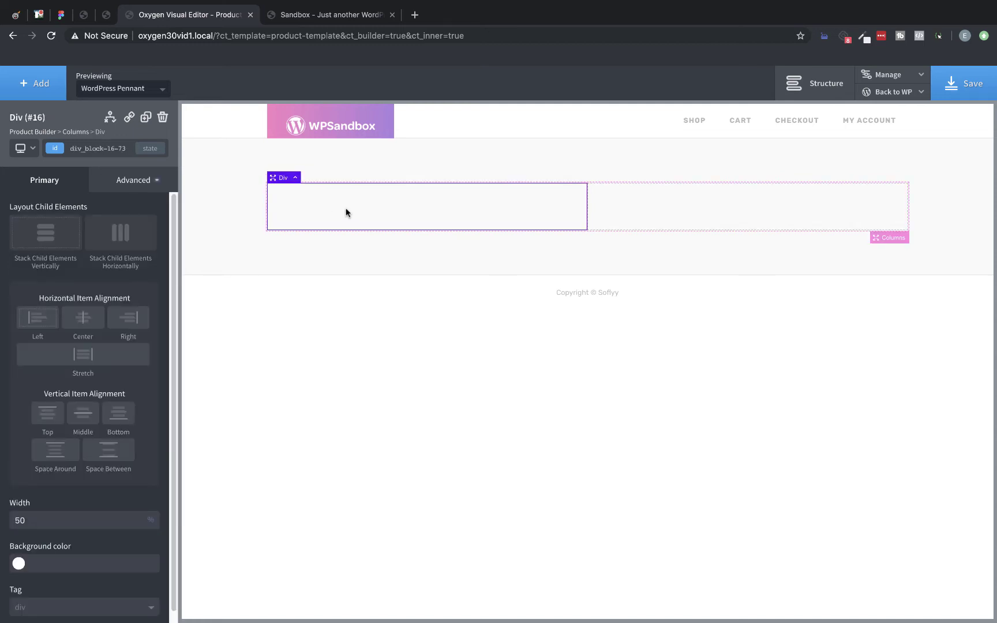
left_click(25, 85)
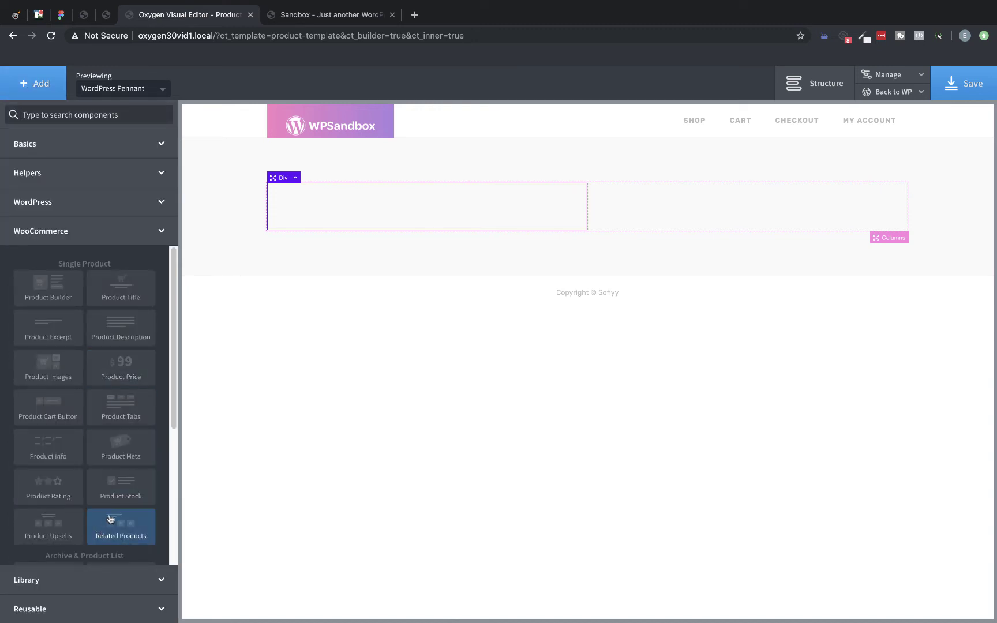
left_click(124, 297)
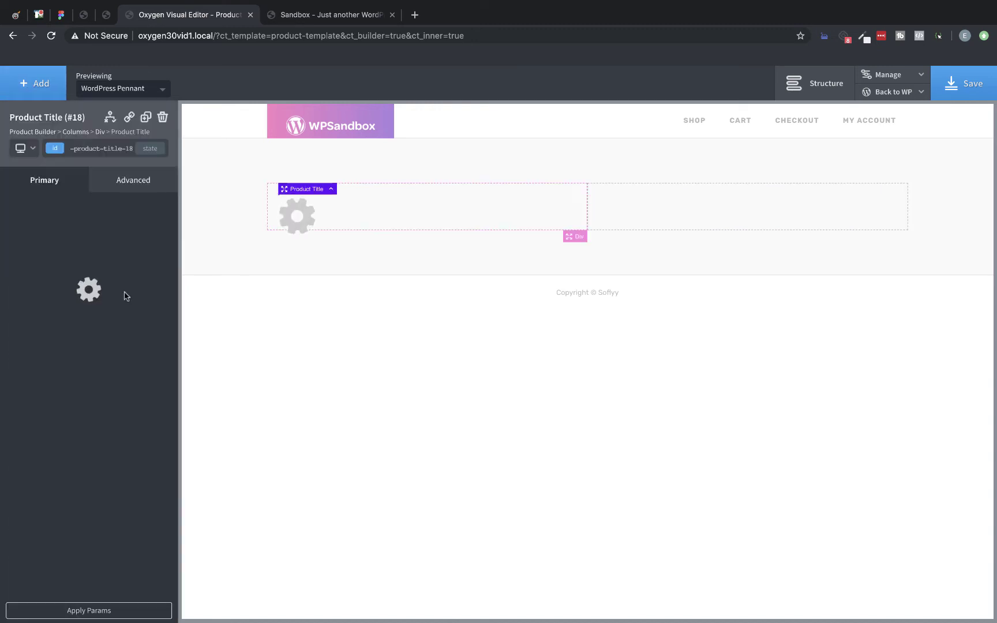
left_click(20, 271)
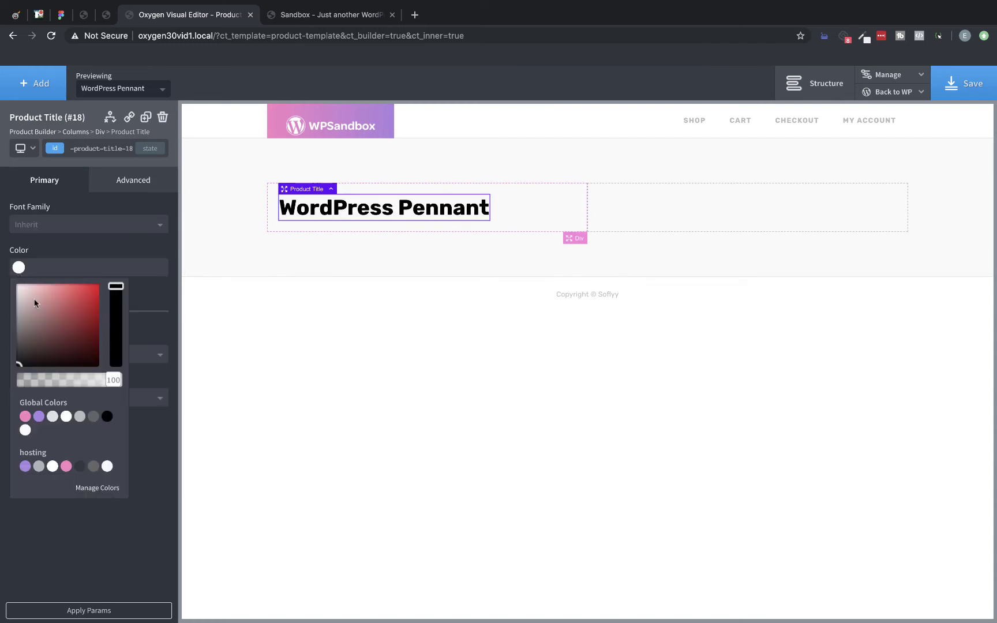
left_click(38, 416)
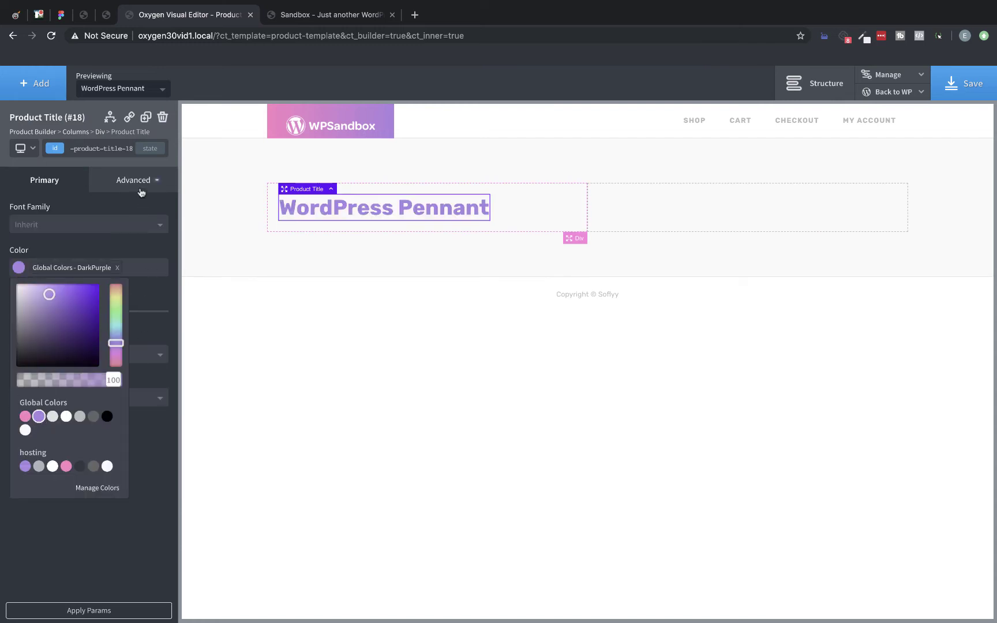
Step: Set the Product Title's bottom margin to 16 px
left_click(140, 186)
left_click(132, 246)
left_click(125, 287)
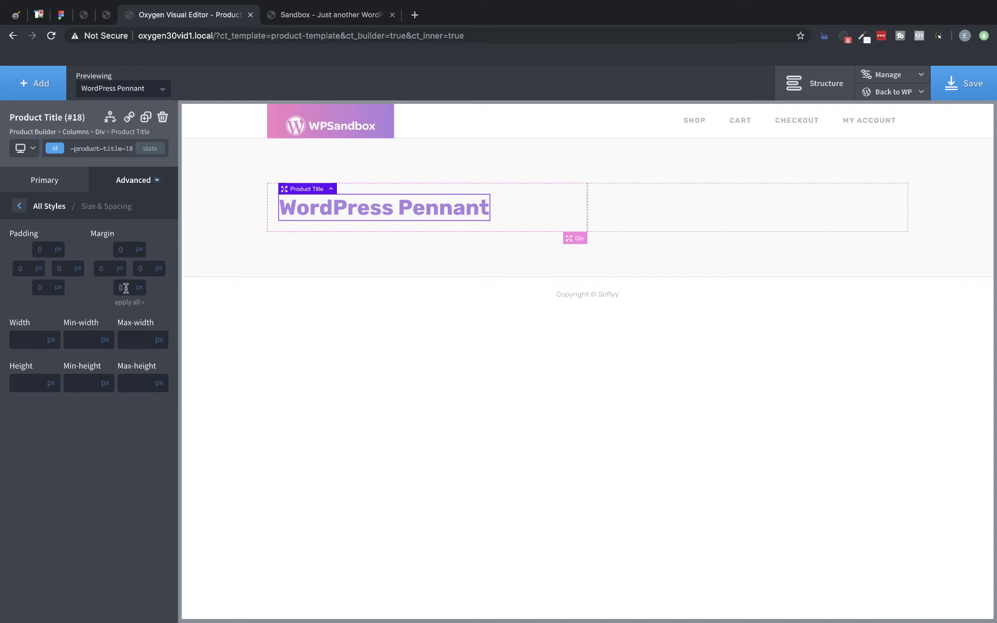
type("16")
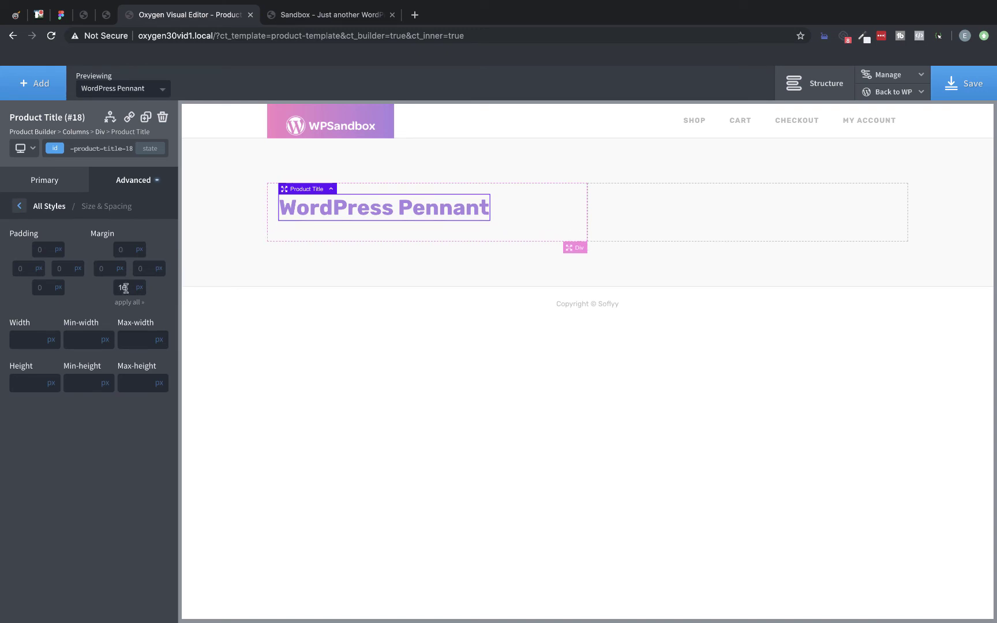
Step: Add a Product Price below the title and give it the global DarkPurple color
left_click(35, 90)
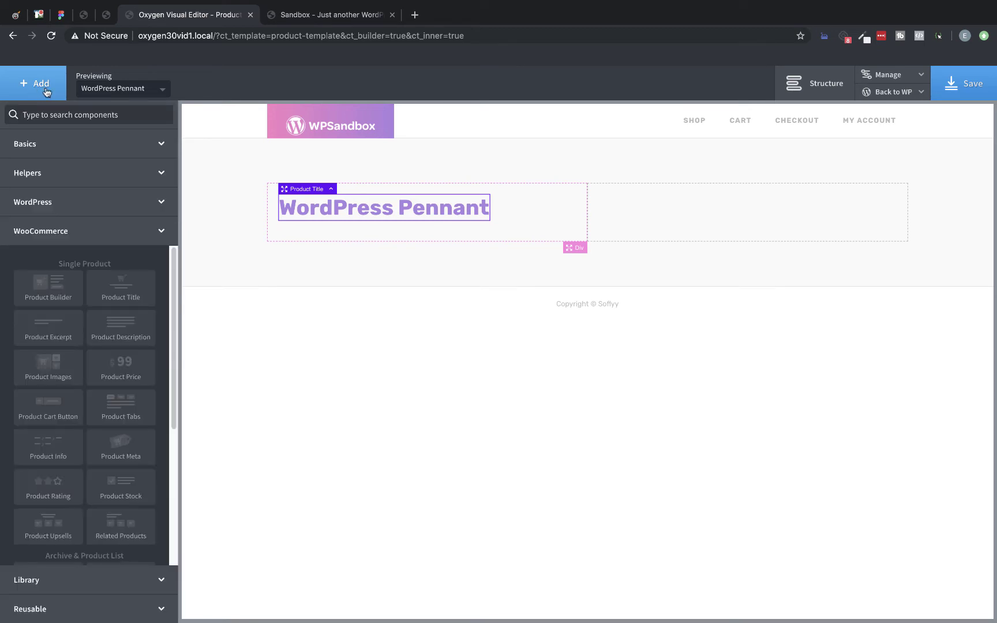
left_click(118, 378)
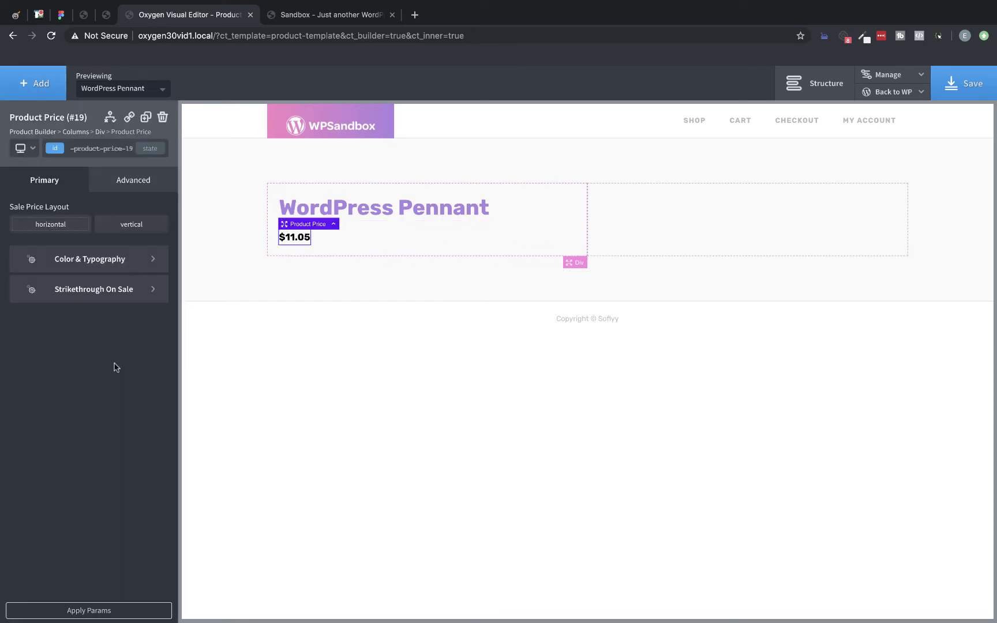
left_click(96, 261)
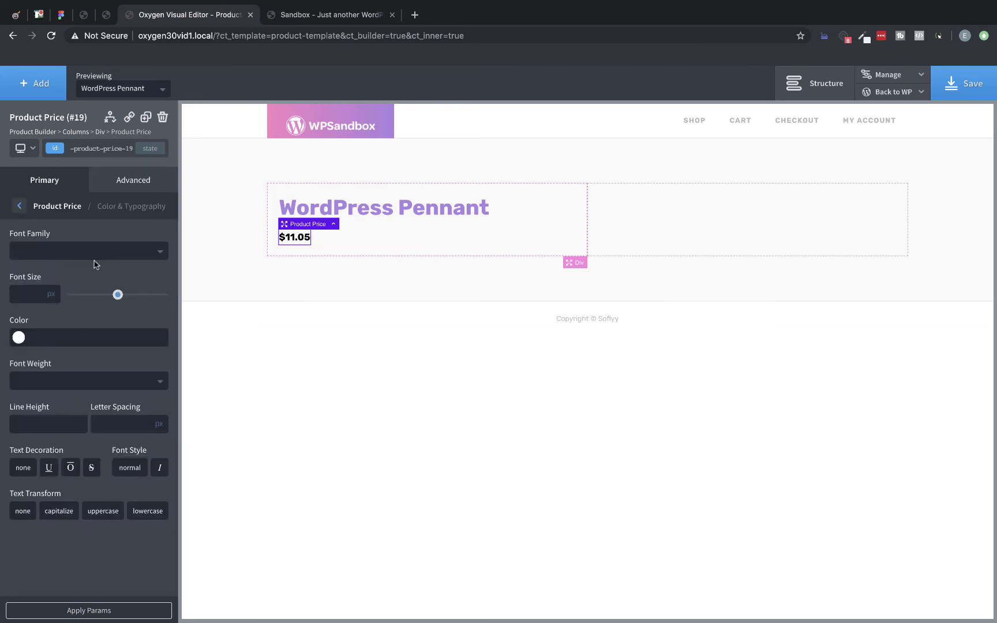
left_click(19, 338)
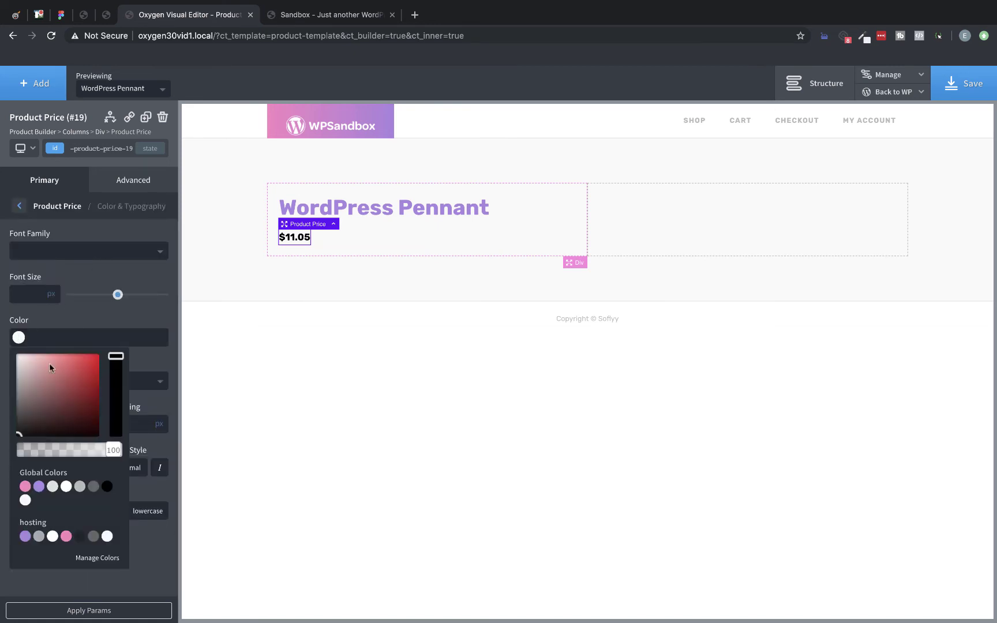
left_click(39, 487)
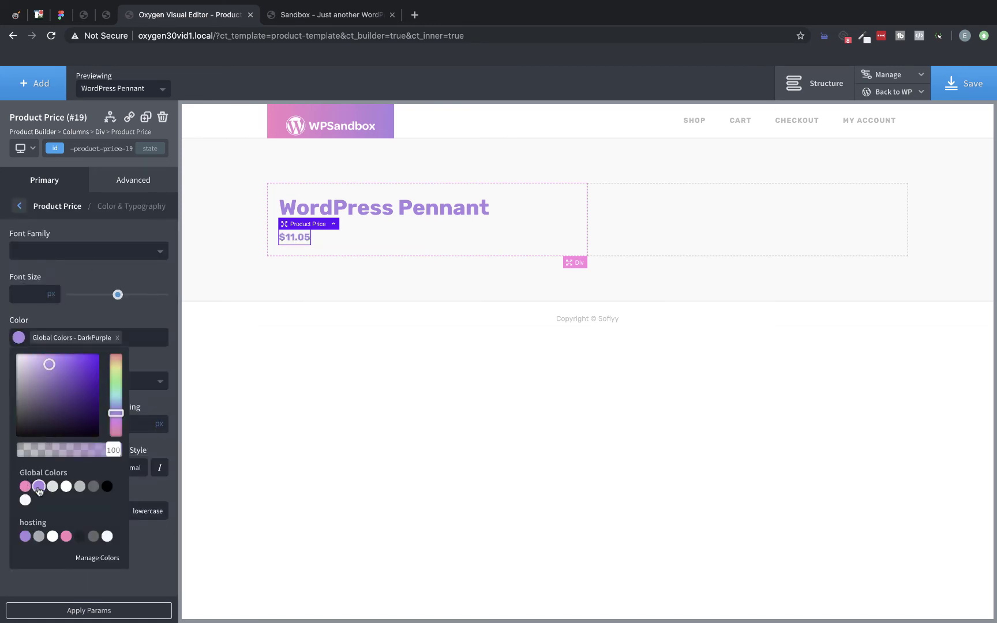
Step: Add a Product Description and a Product Cart Button below the price in the first column
left_click(26, 212)
left_click(36, 84)
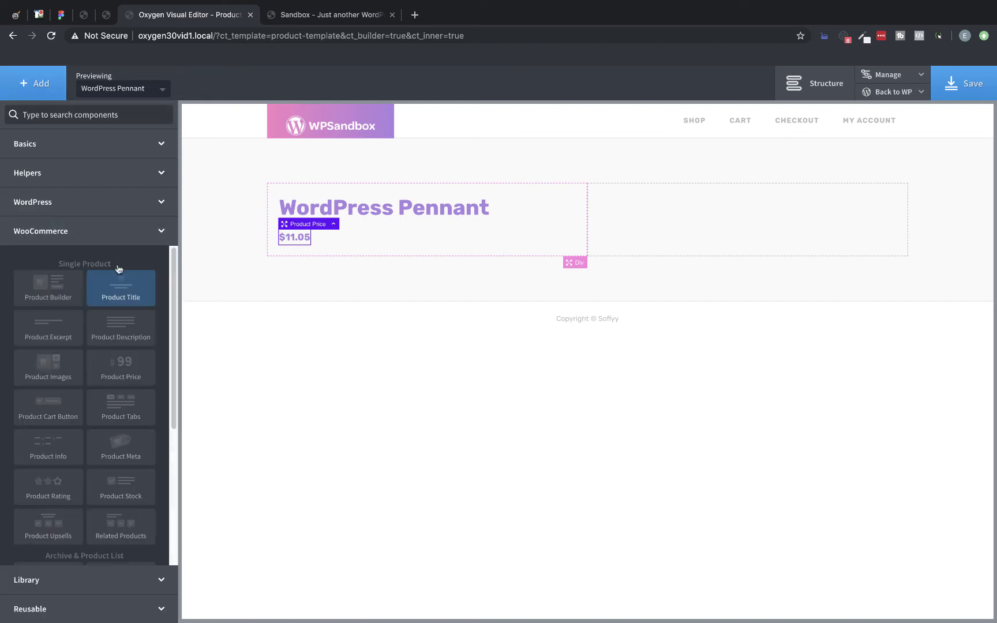
left_click(121, 328)
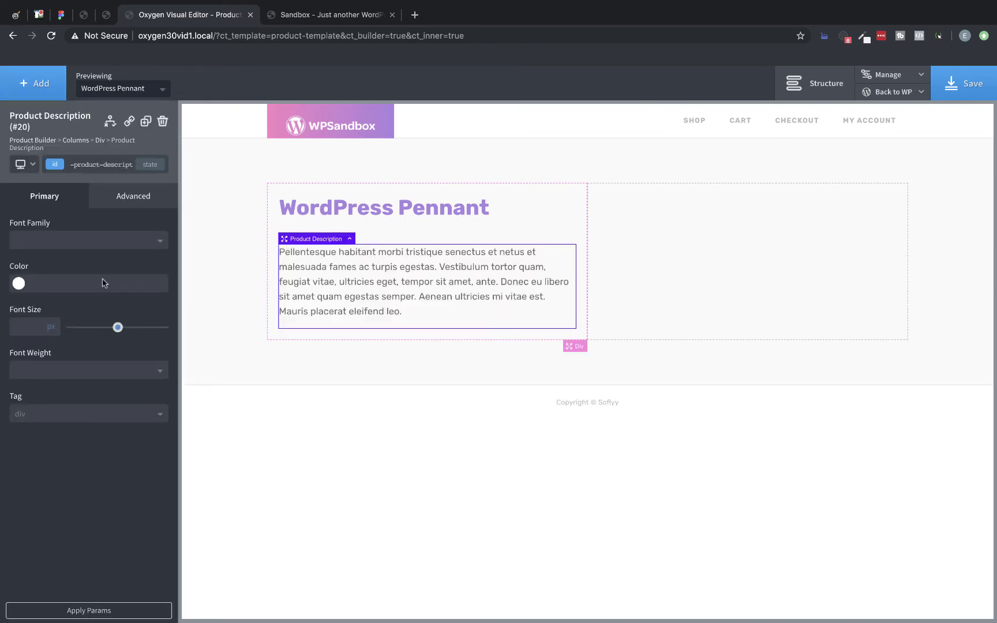
left_click(46, 93)
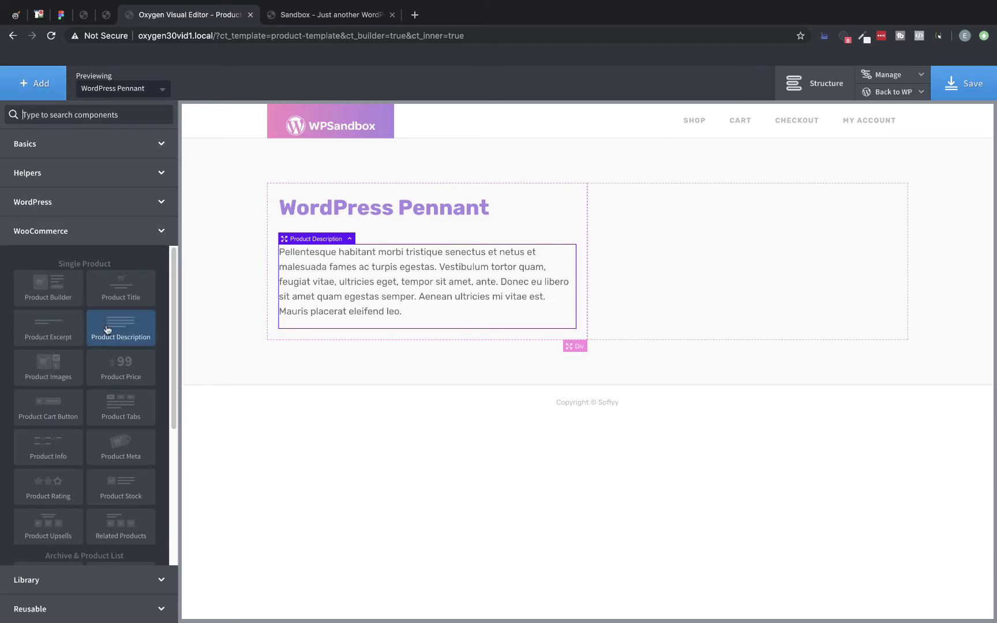
left_click(52, 406)
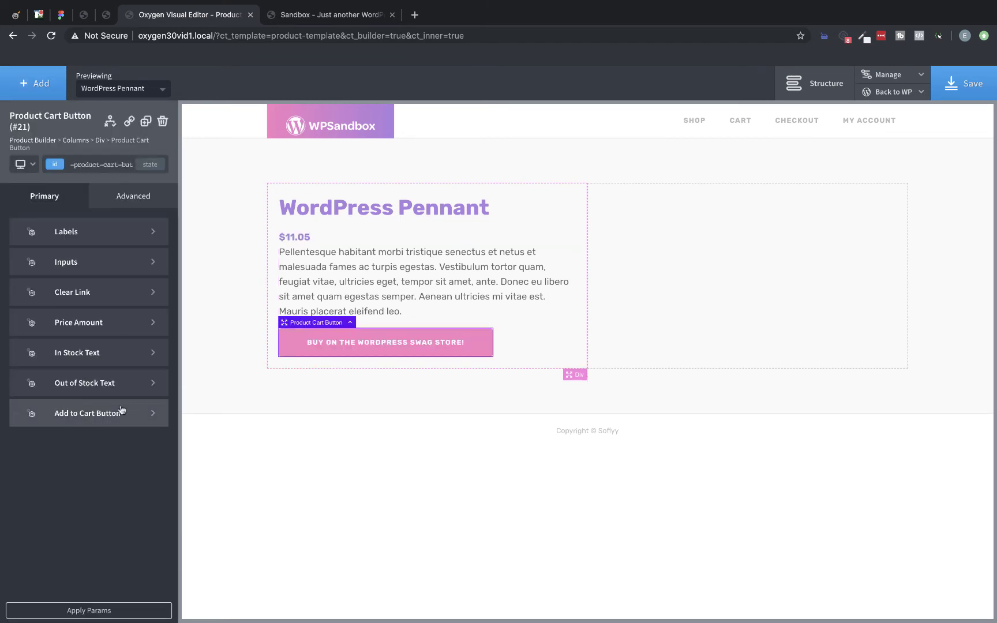
Step: Add a small bottom margin to the Product Price to separate it from the description
left_click(542, 344)
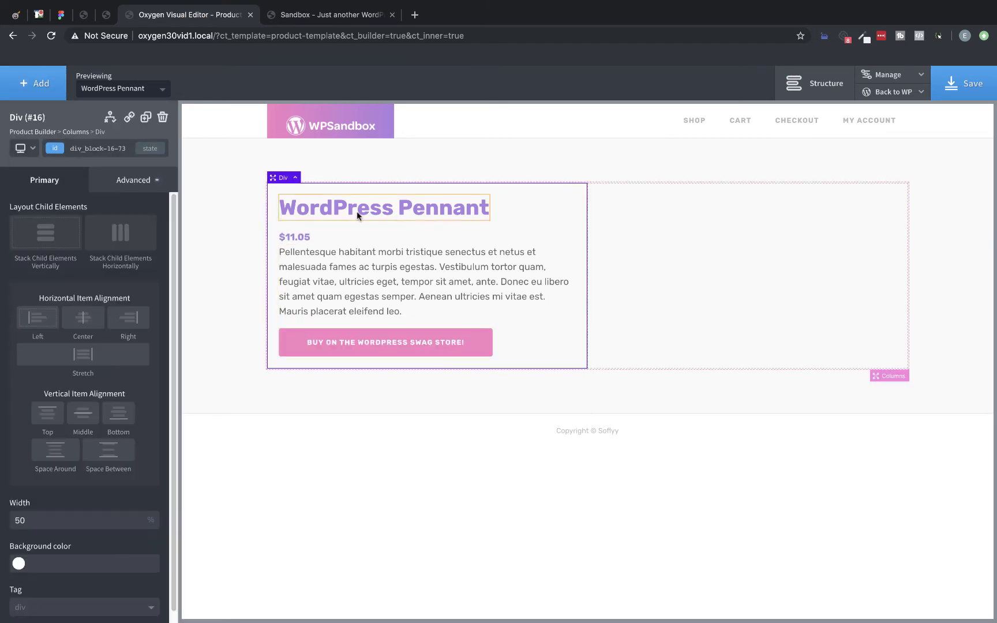
left_click(306, 238)
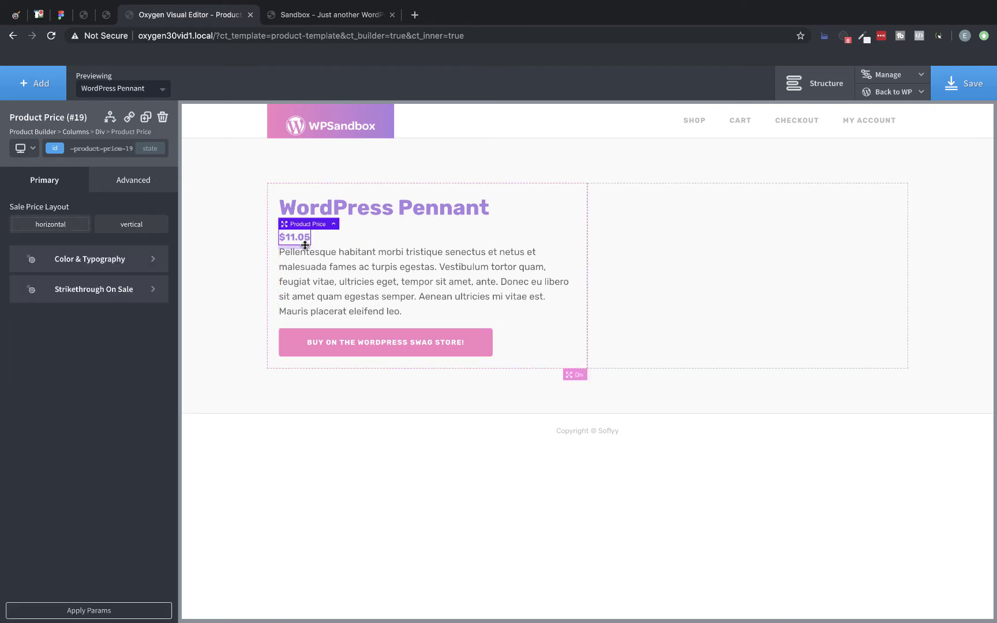
left_click(572, 345)
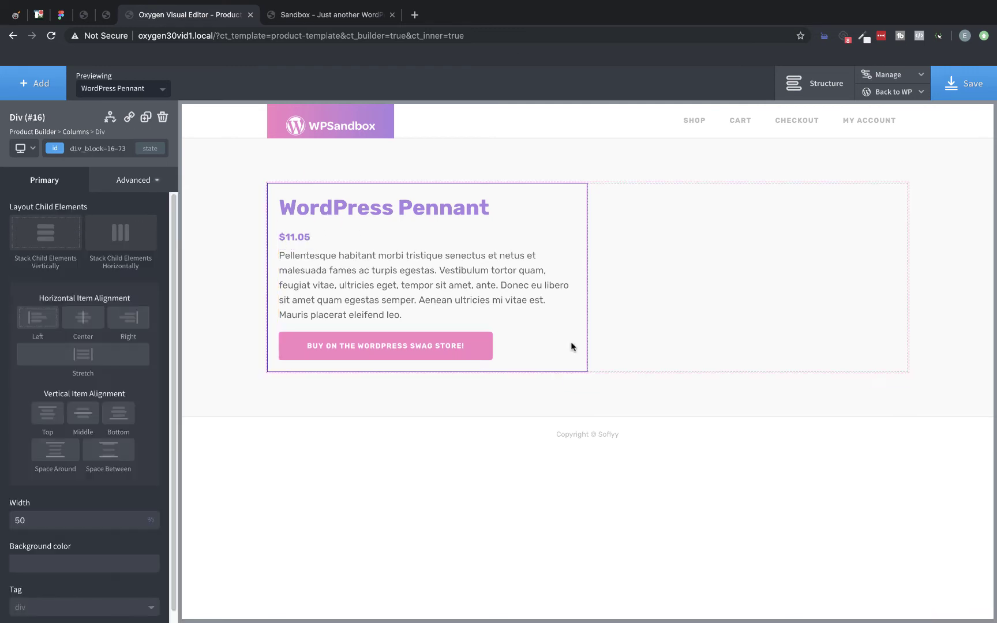
Step: Add a Product Images element to the empty second column
left_click(771, 297)
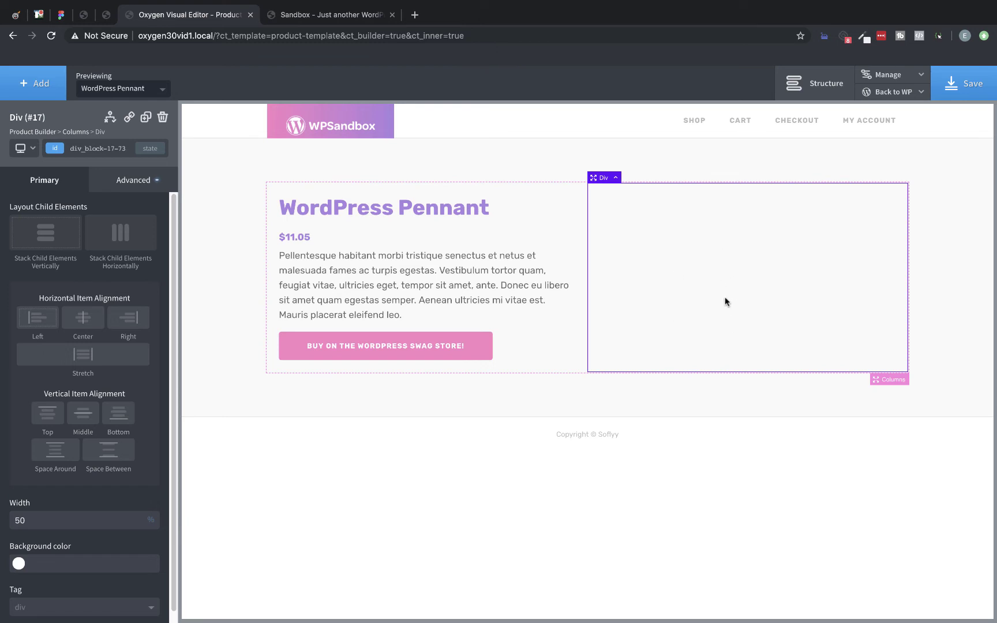
left_click(23, 87)
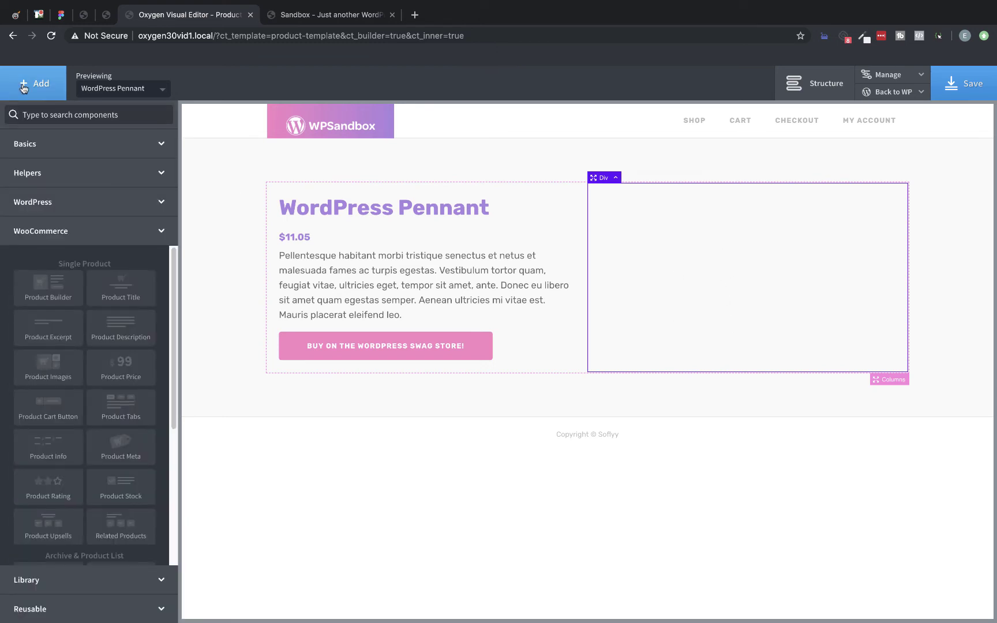
left_click(56, 380)
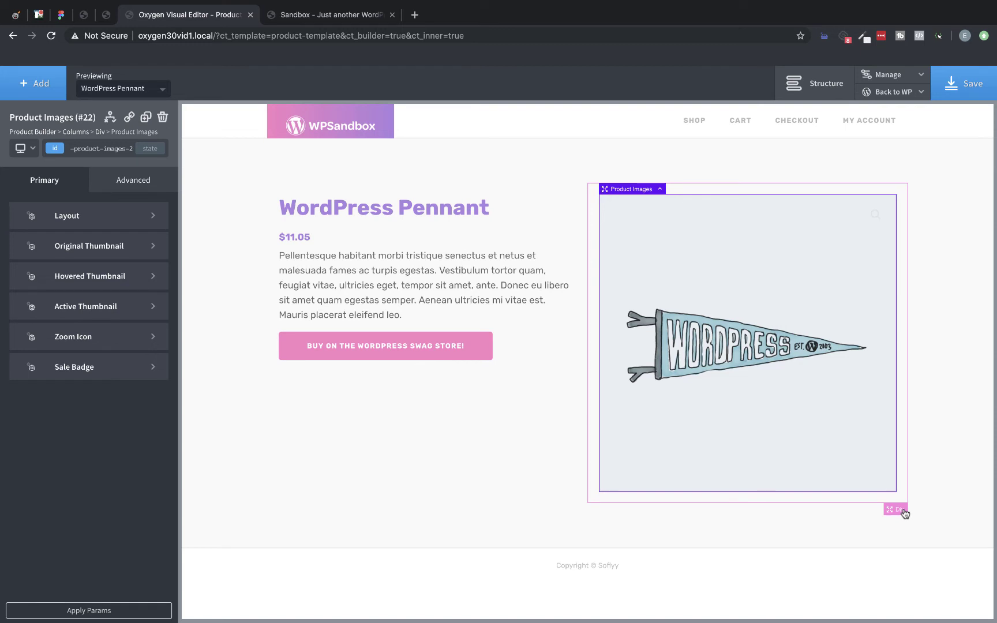
Step: Add Product Tabs directly inside the Product Builder, below the columns
left_click(51, 132)
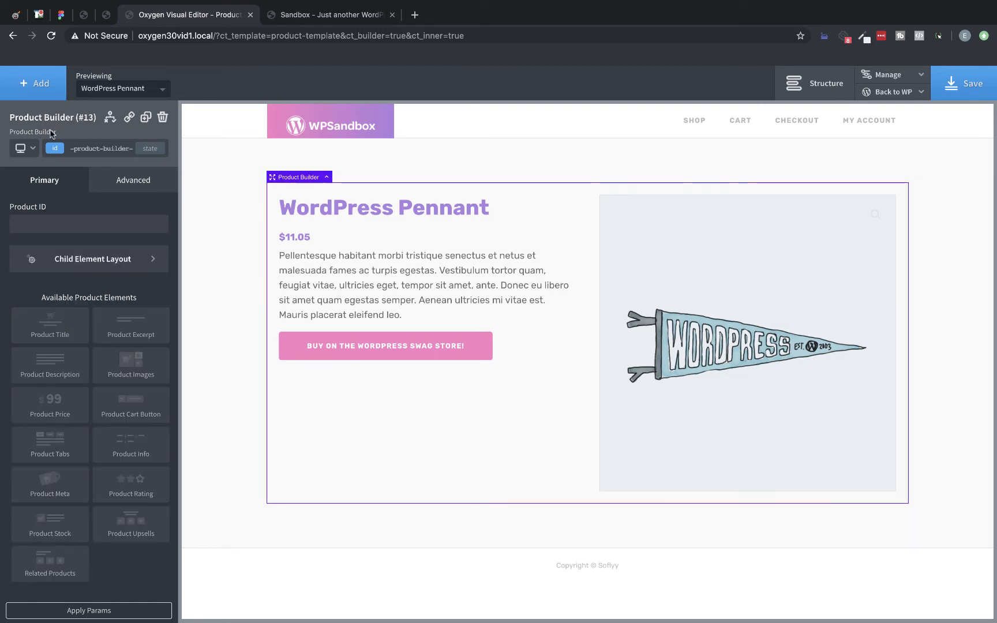
left_click(40, 87)
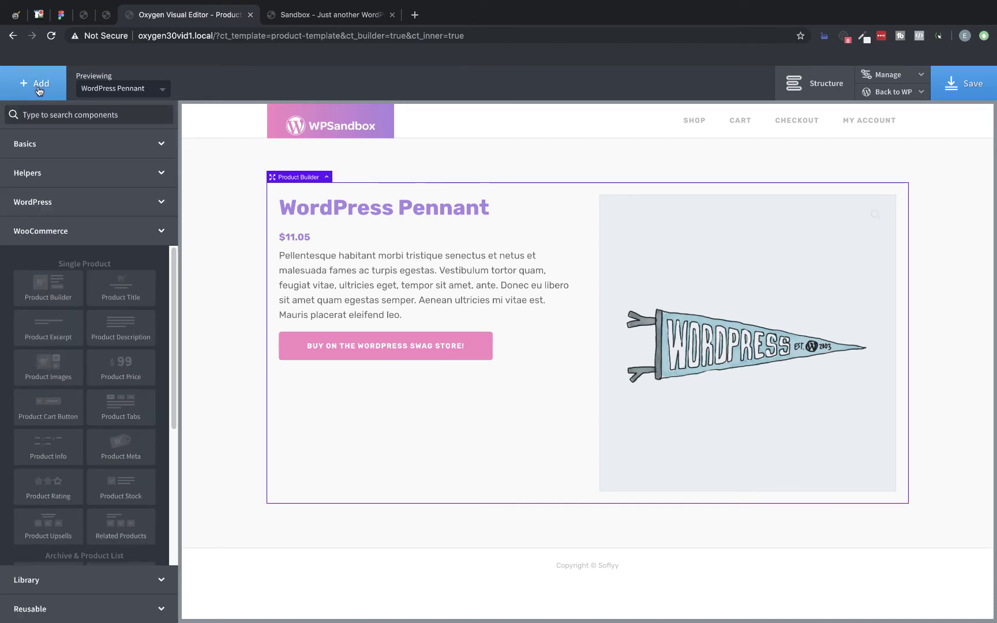
left_click(120, 402)
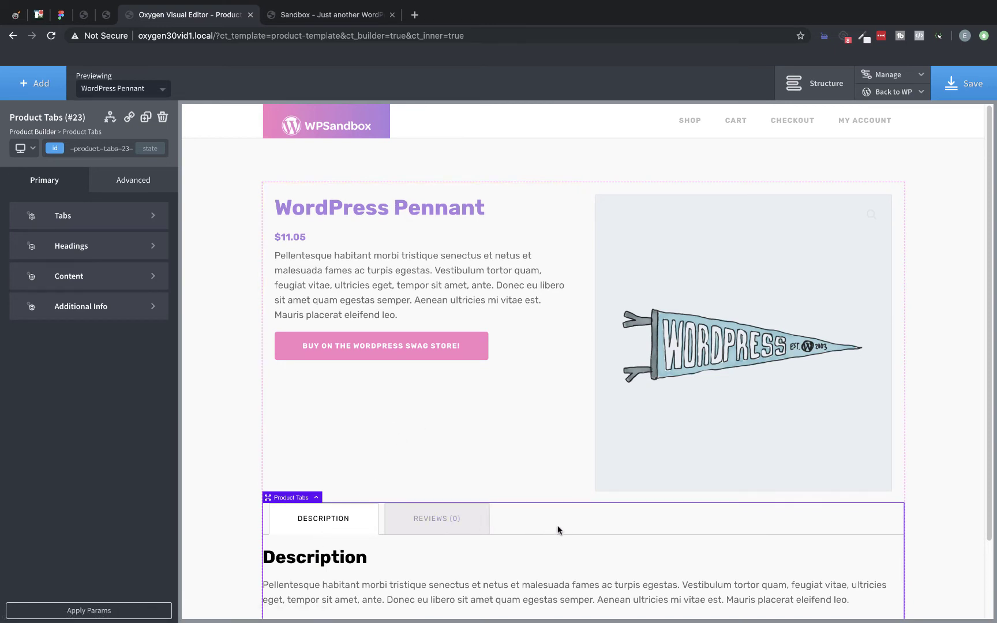
scroll(555, 528, "down", 3)
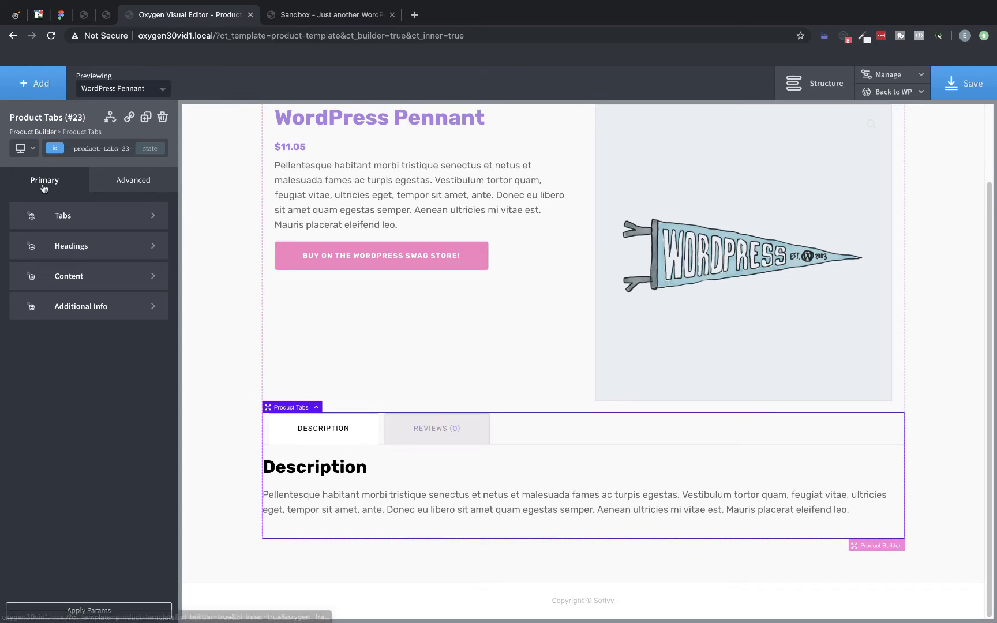
left_click(84, 215)
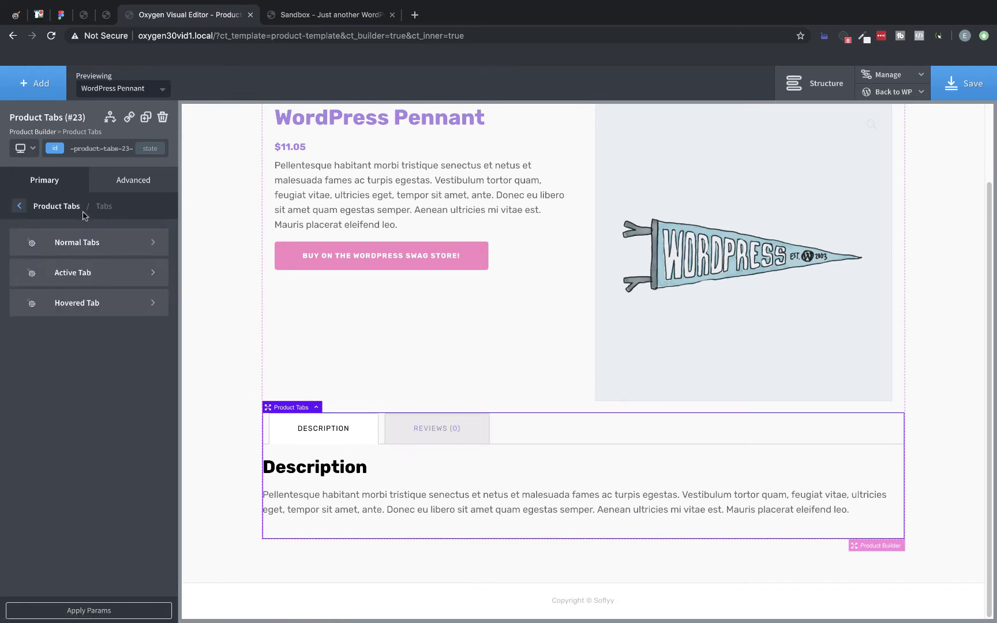
left_click(100, 249)
left_click(18, 207)
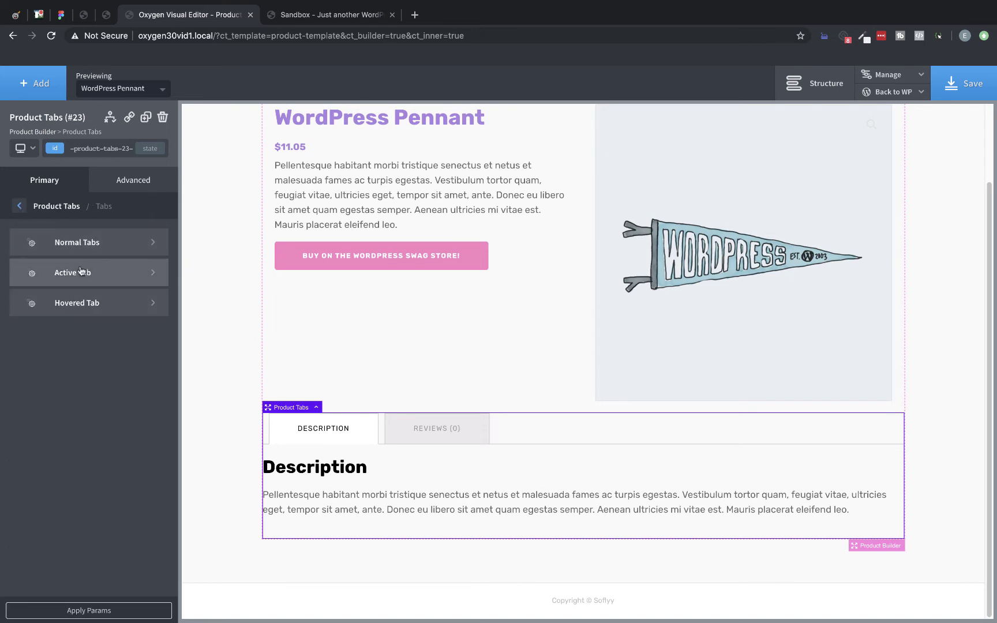
left_click(21, 206)
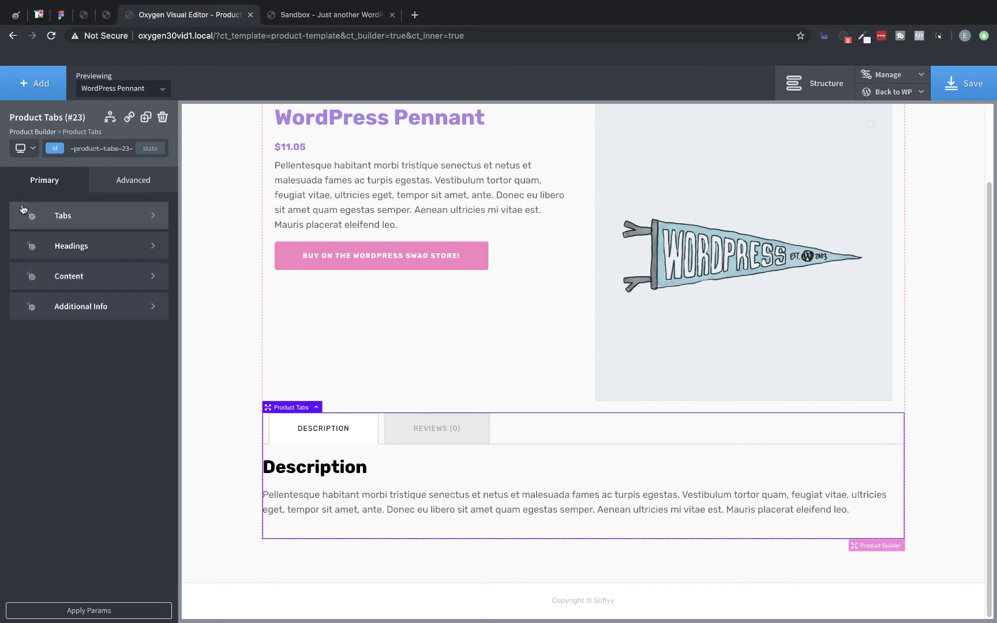
Step: Set the font size of the Product Tabs headings to 25 px
left_click(86, 254)
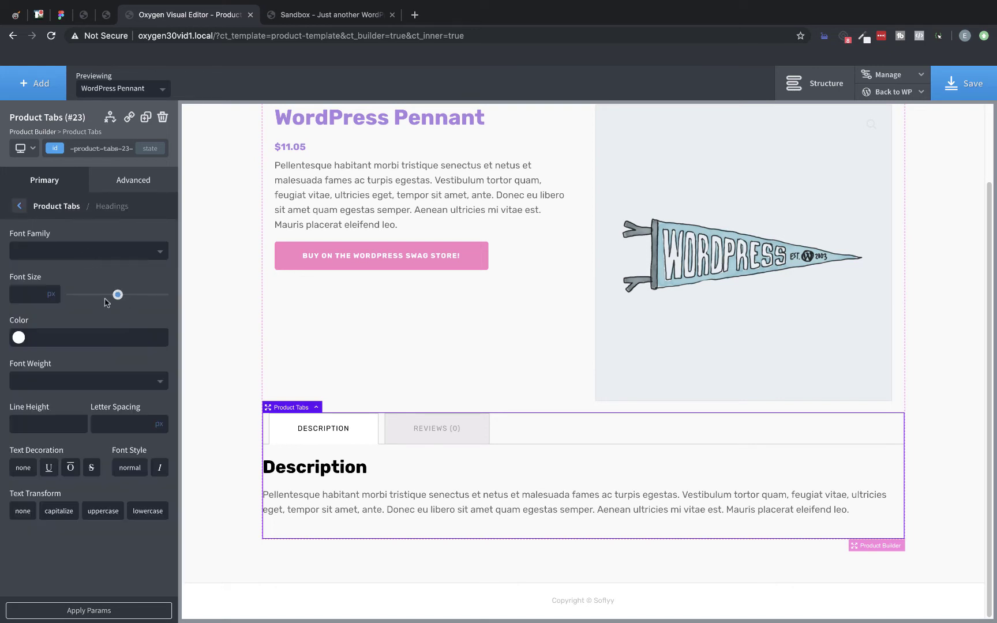
left_click(108, 296)
left_click_drag(108, 295, 96, 295)
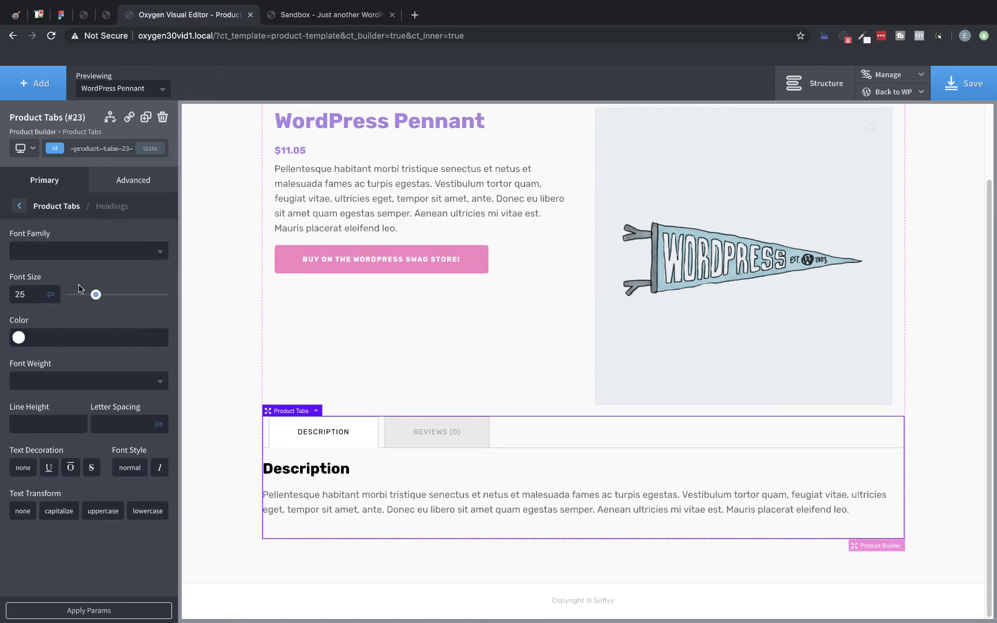
left_click(19, 206)
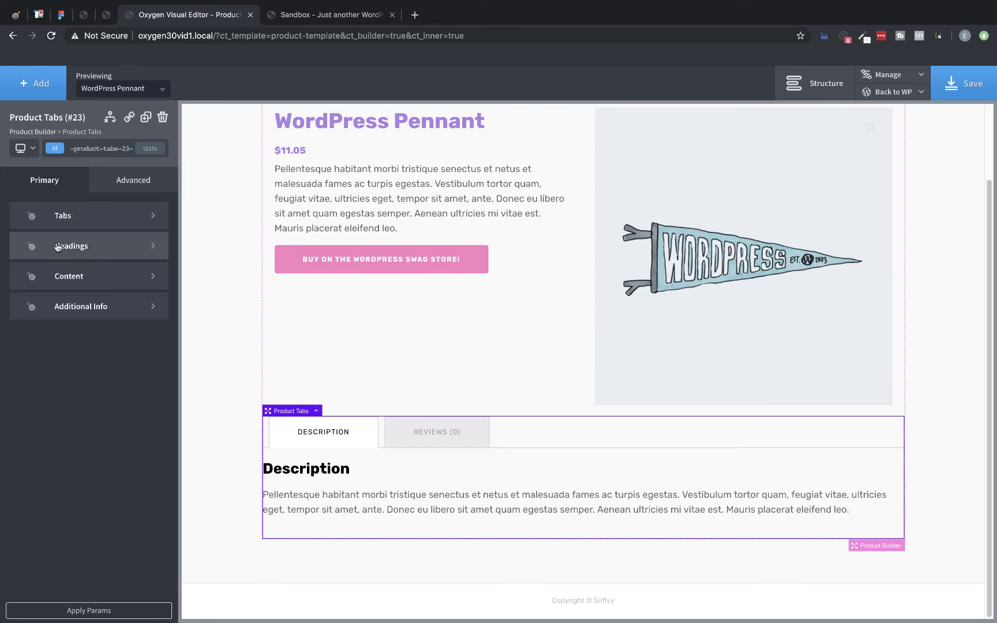
Step: Set the Product Tabs content padding to 25 px on all sides
left_click(73, 275)
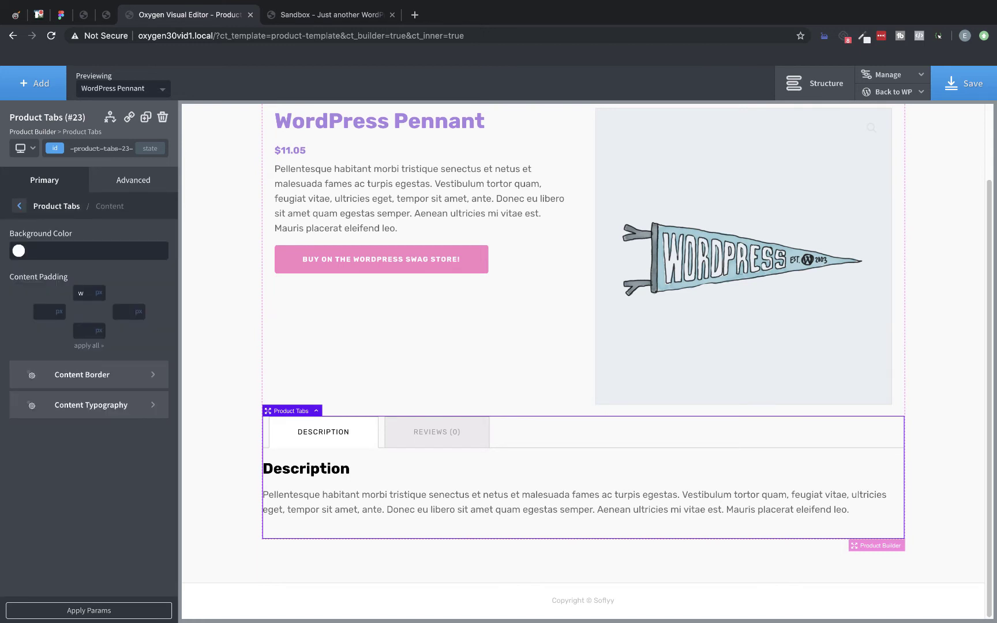
left_click(80, 293)
type("25")
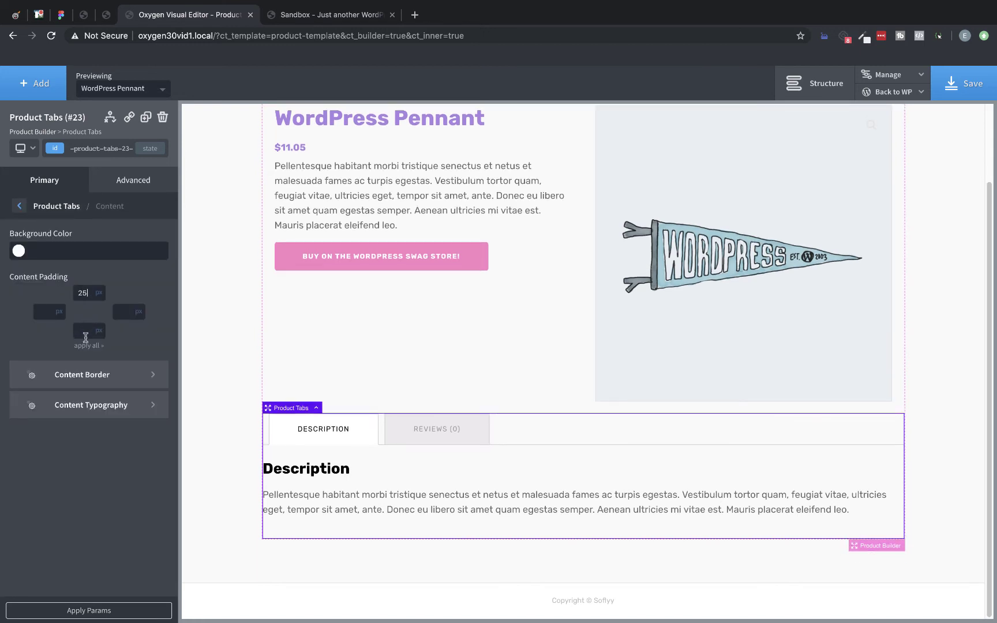
left_click(87, 345)
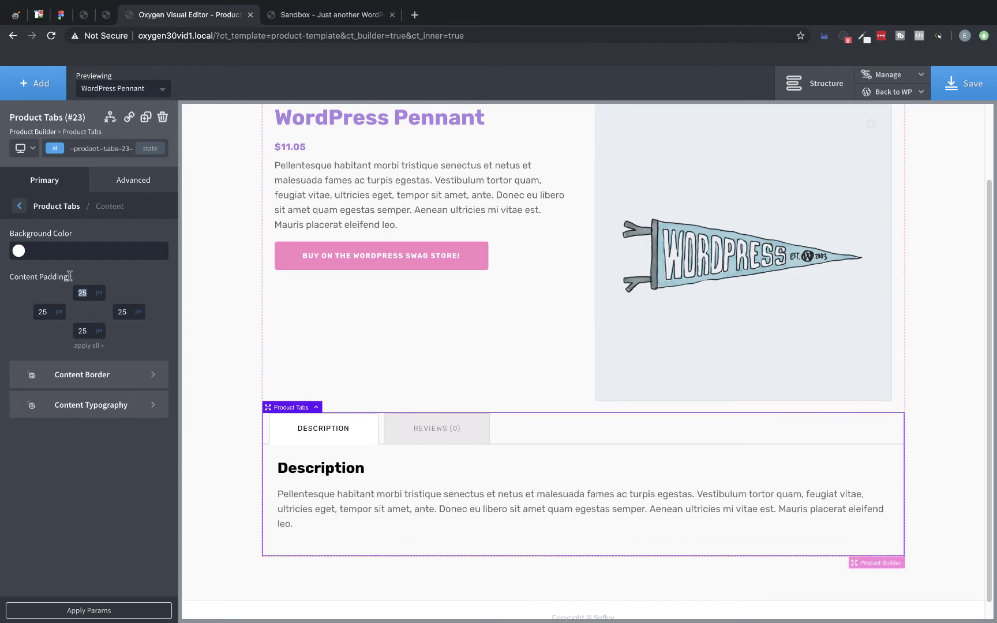
Step: Examine the Product Tabs styling options for content border, content typography and additional info
left_click(110, 374)
left_click(21, 208)
left_click(89, 407)
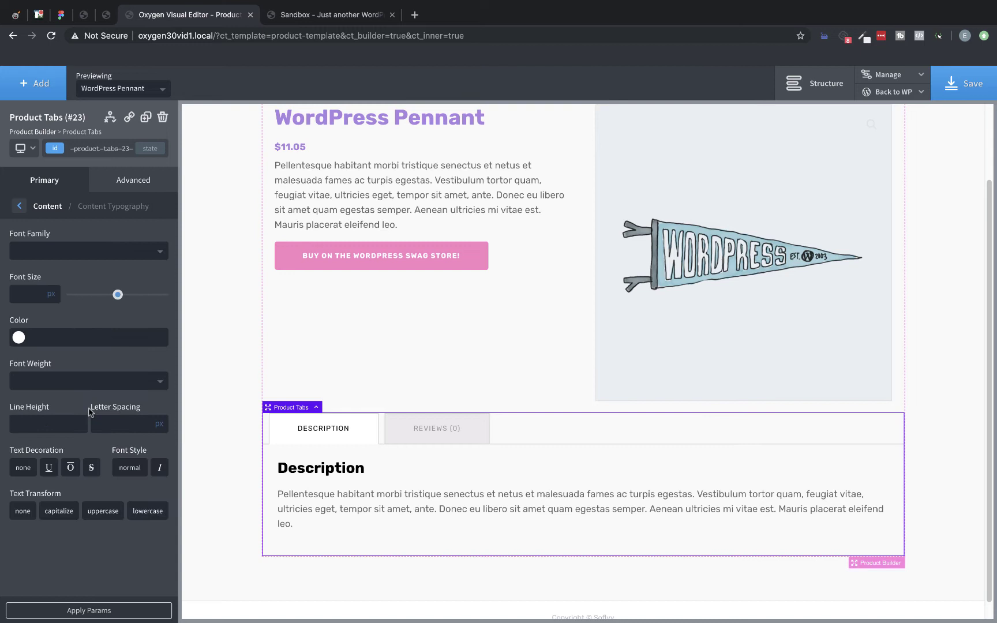
left_click(20, 208)
left_click(21, 209)
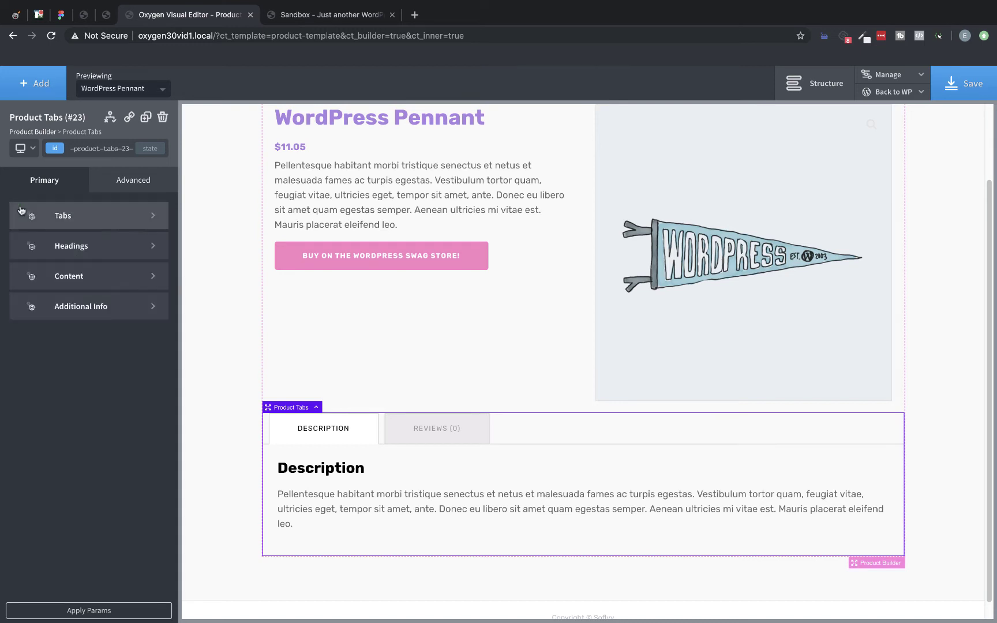
left_click(110, 307)
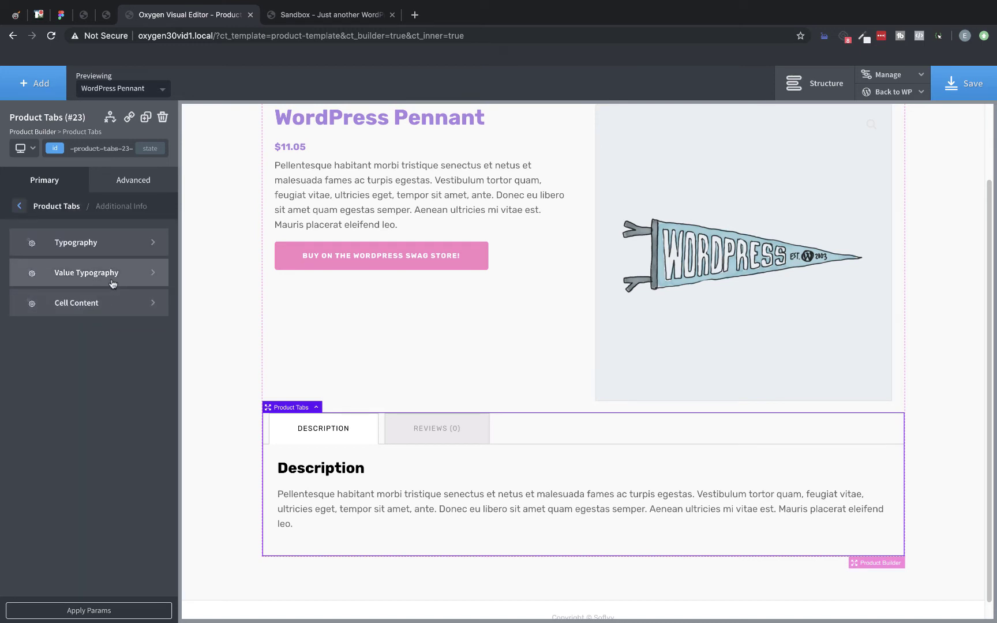
left_click(113, 250)
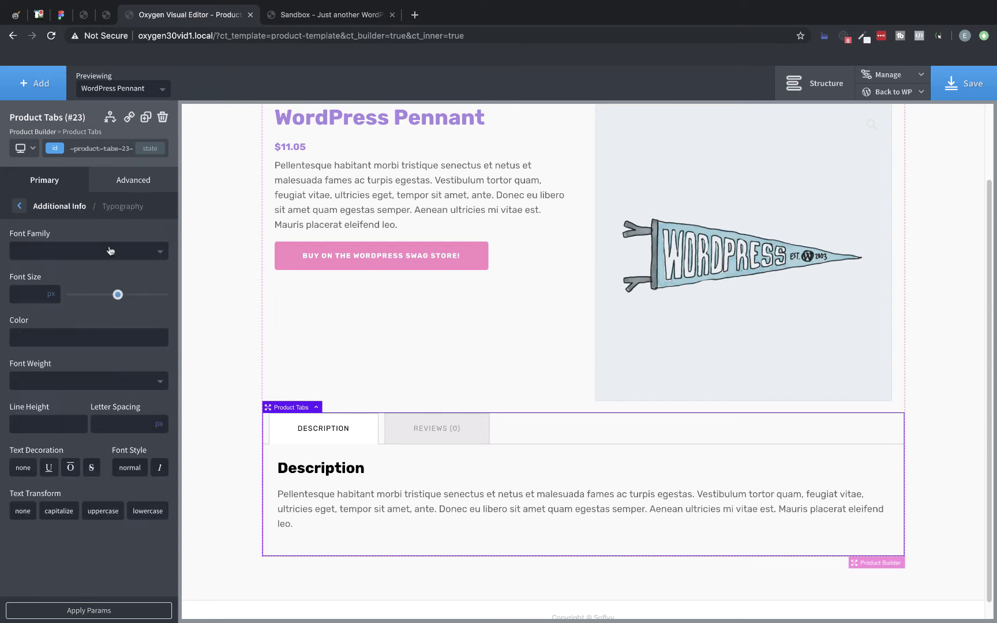
left_click(13, 202)
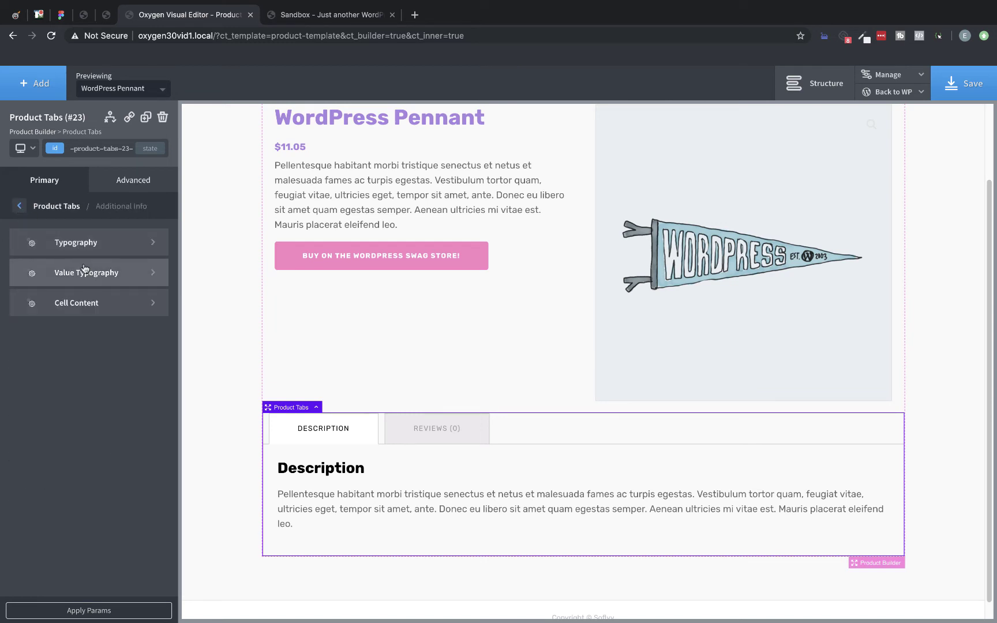
left_click(62, 269)
left_click(21, 208)
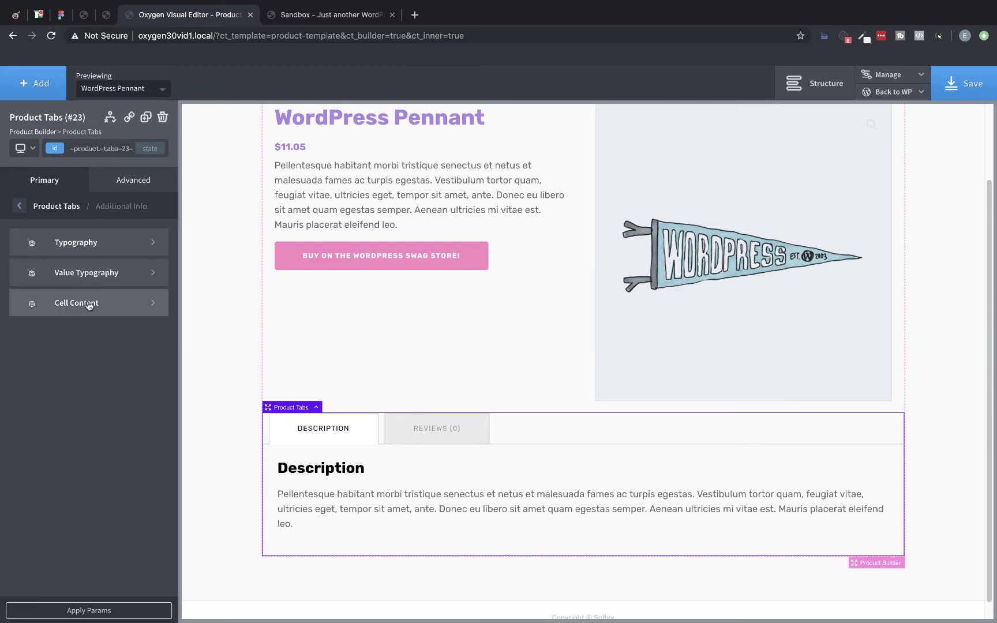
left_click(86, 303)
left_click(20, 206)
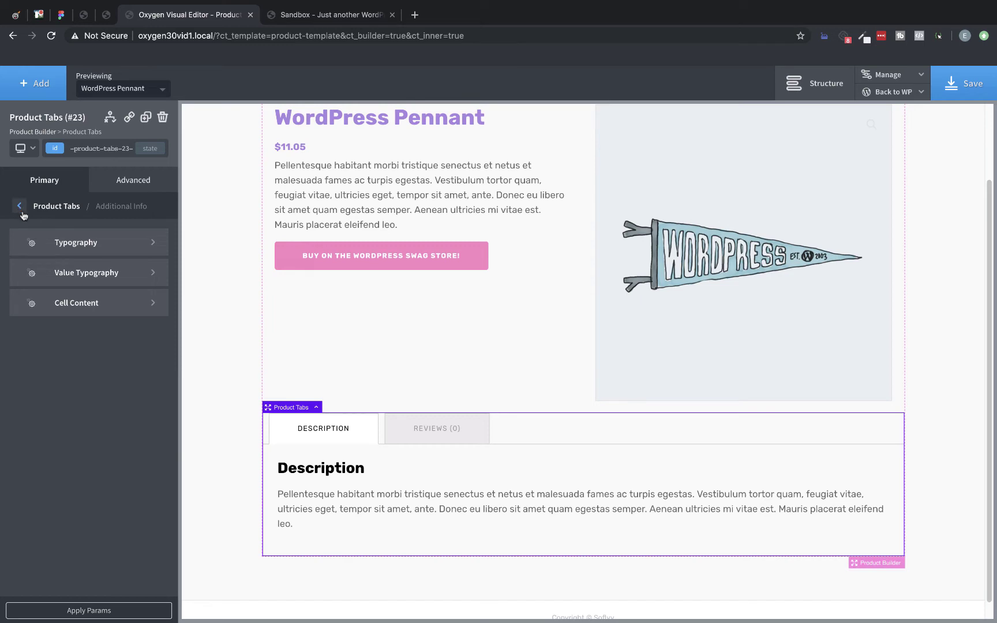
Step: Save the single product template
left_click(970, 84)
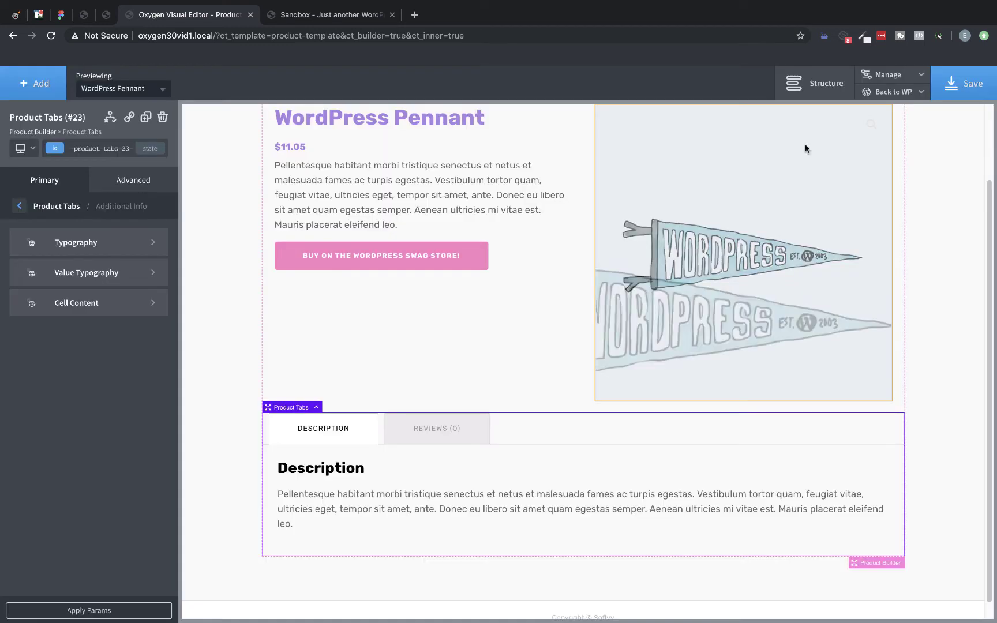
scroll(536, 202, "up", 3)
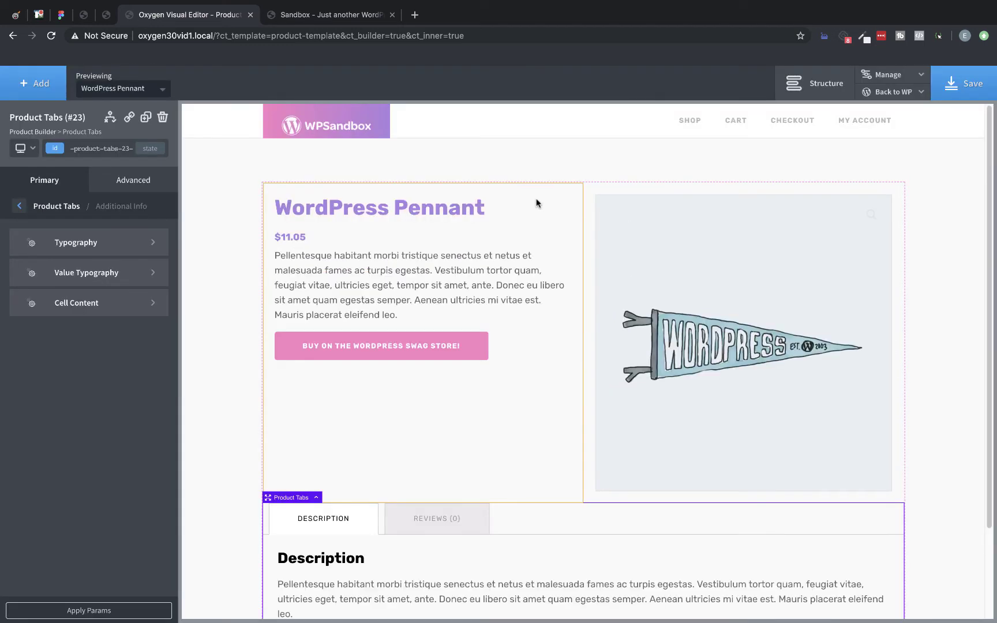
Step: Open the Beanie product from the Sandbox shop page and review its layout on the front end
left_click(314, 16)
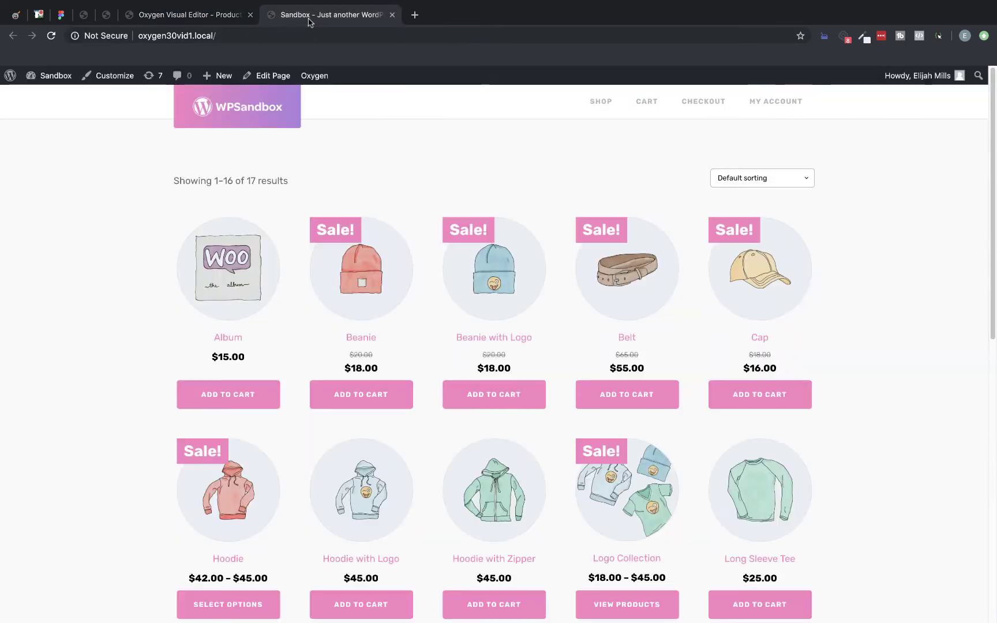
left_click(362, 339)
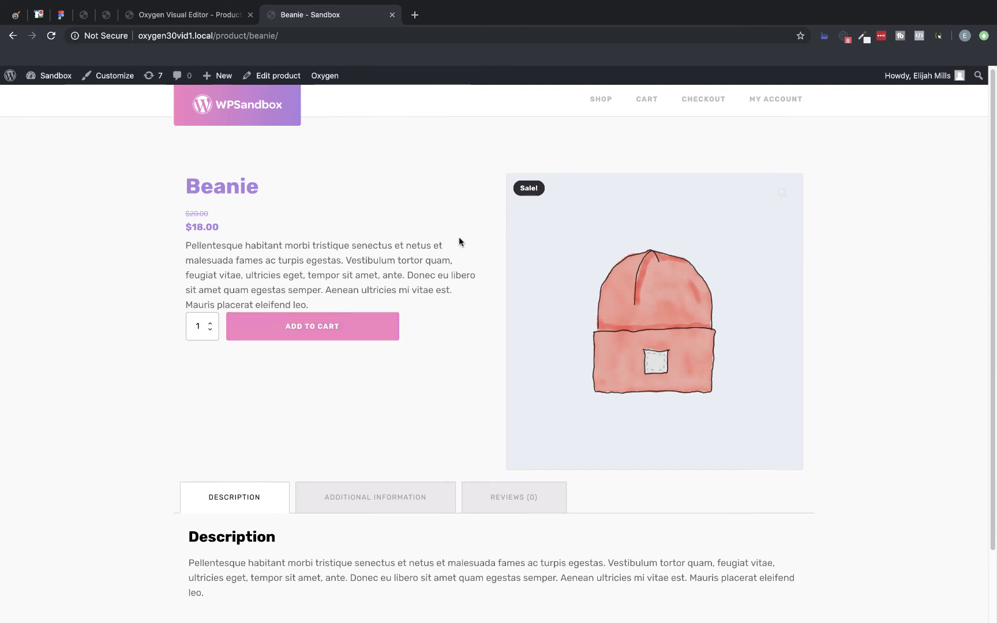
scroll(459, 238, "down", 3)
scroll(456, 237, "up", 3)
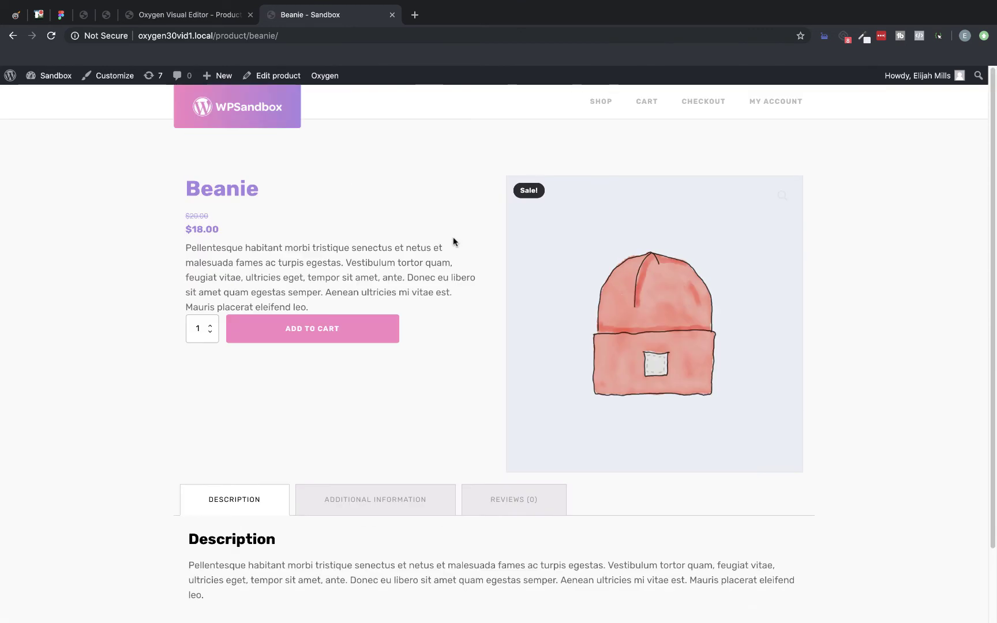
Step: Add the Beanie to the cart on the front end and view the Product Builder's available elements in the Oxygen editor
left_click(316, 339)
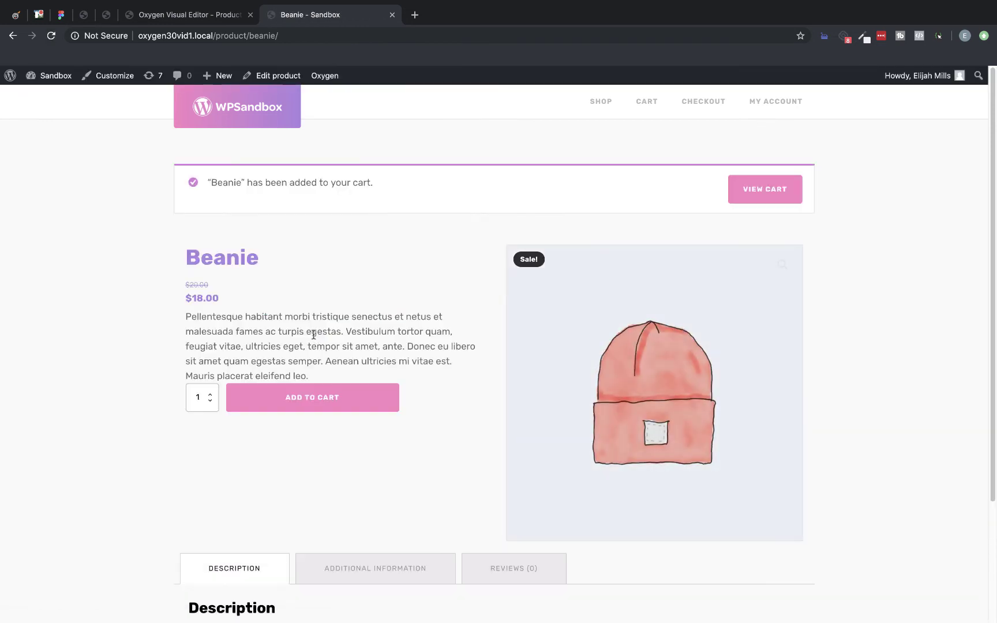
left_click(196, 17)
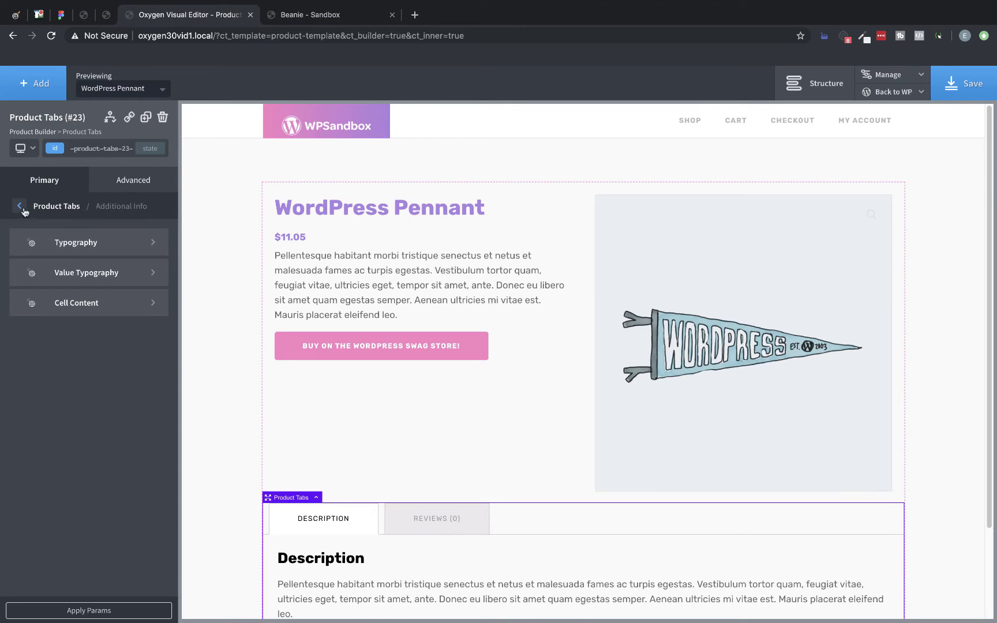
left_click(44, 133)
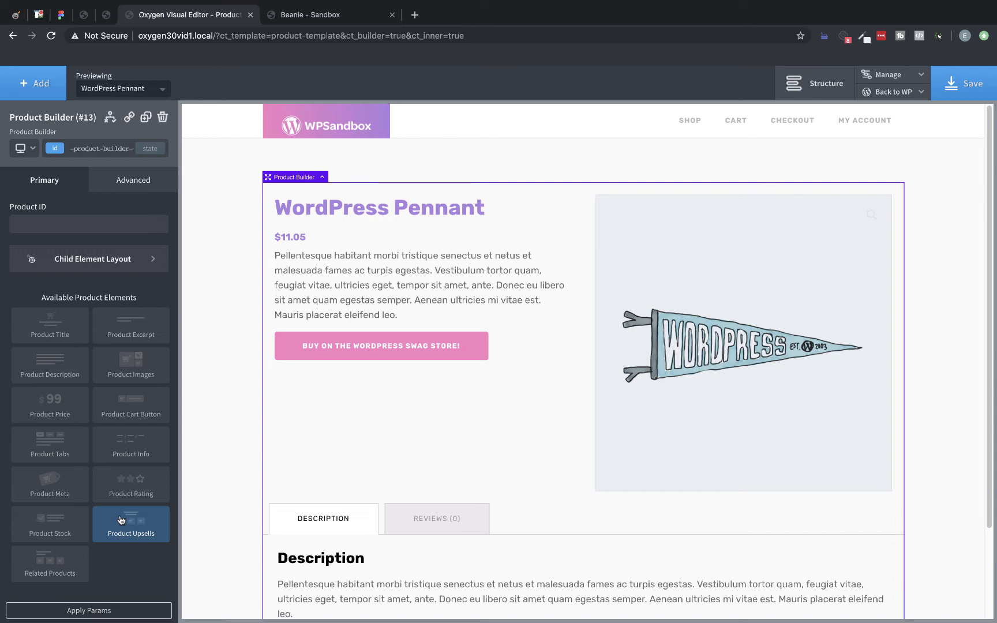
Step: Return to the WordPress admin and open the Cart page for editing with Oxygen
left_click(899, 94)
left_click(881, 110)
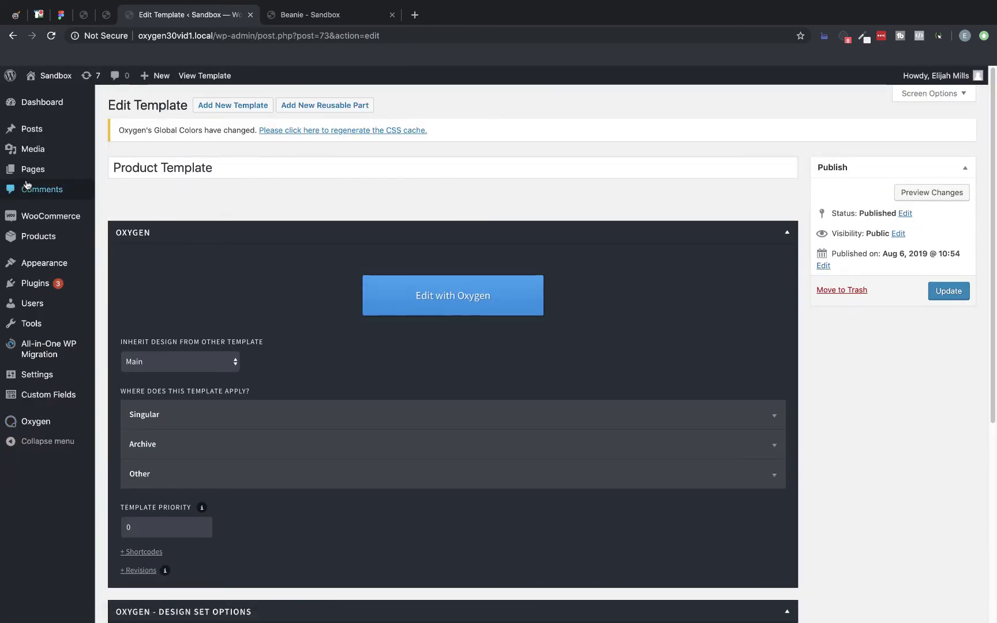
left_click(31, 176)
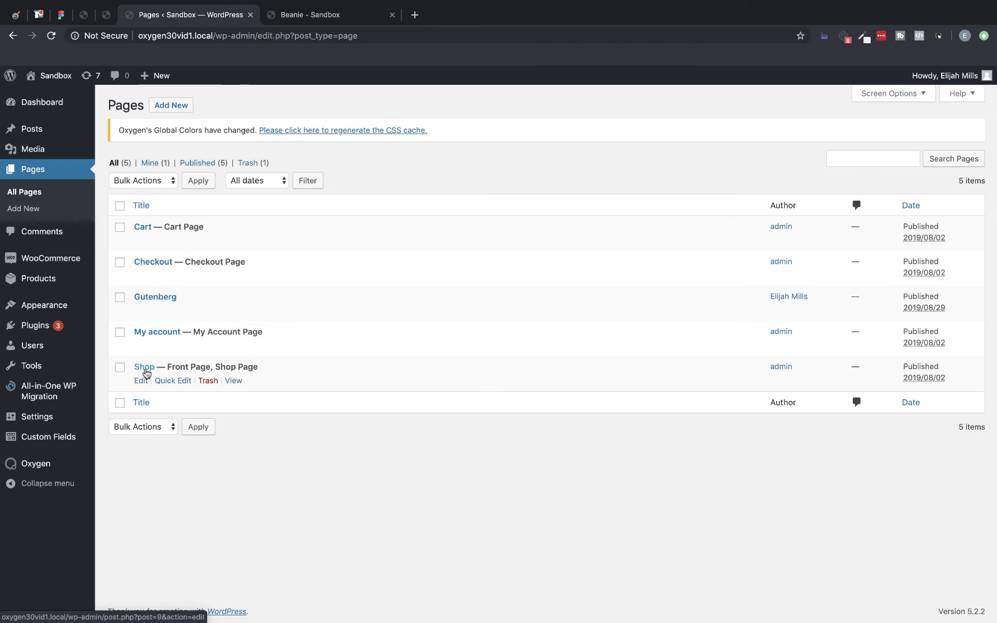
left_click(144, 228)
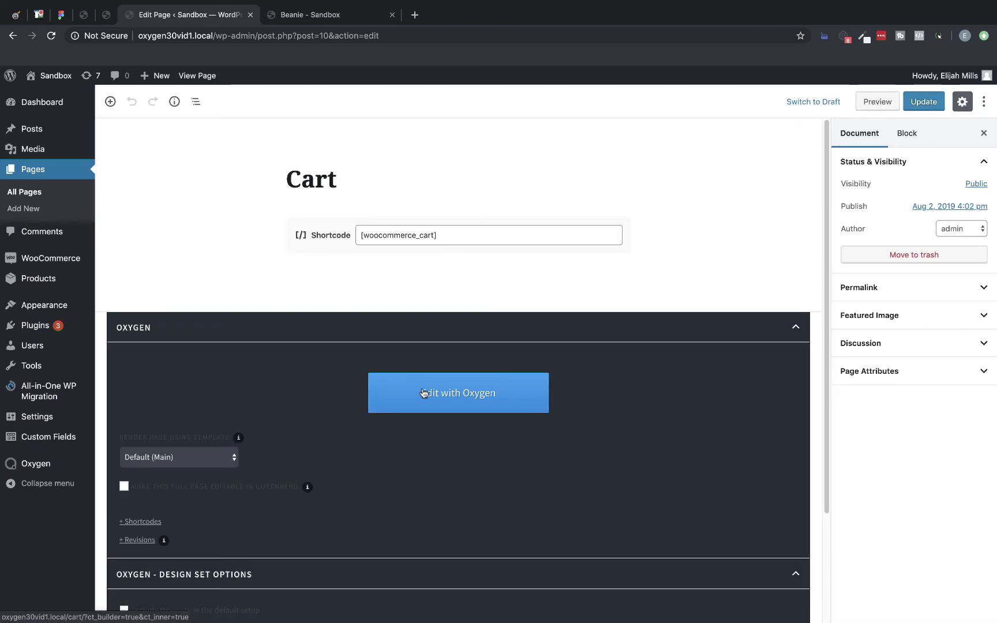
left_click(424, 393)
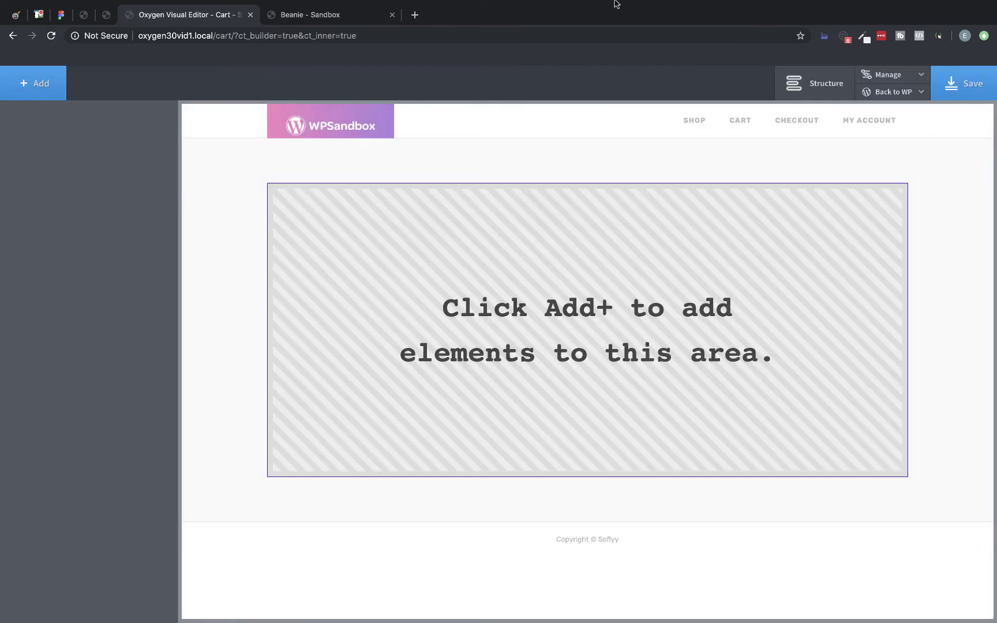
Step: Add the WooCommerce Shopping Cart element to the empty Cart page
left_click(45, 91)
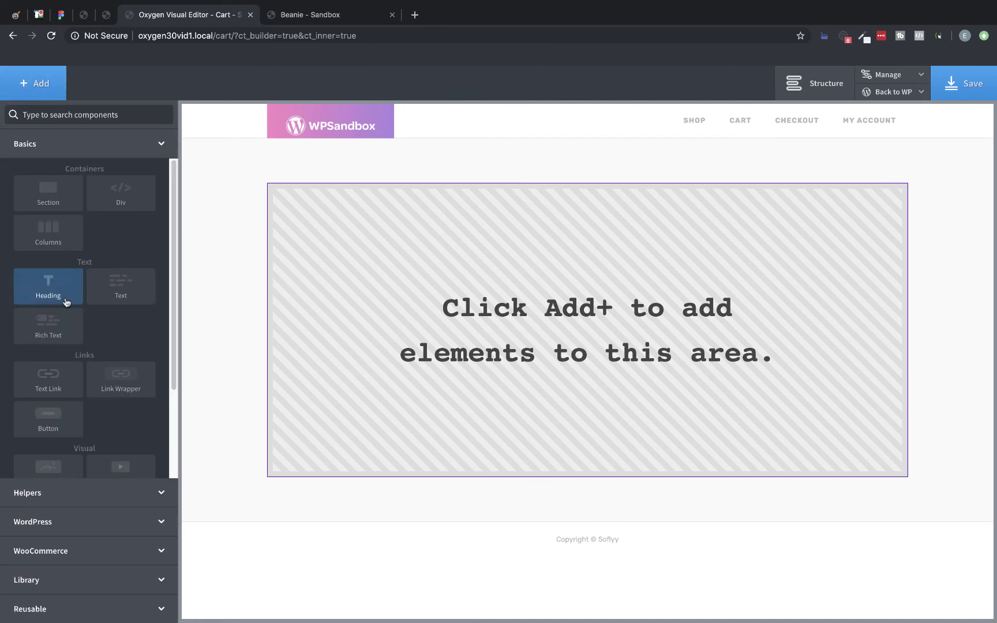
left_click(100, 559)
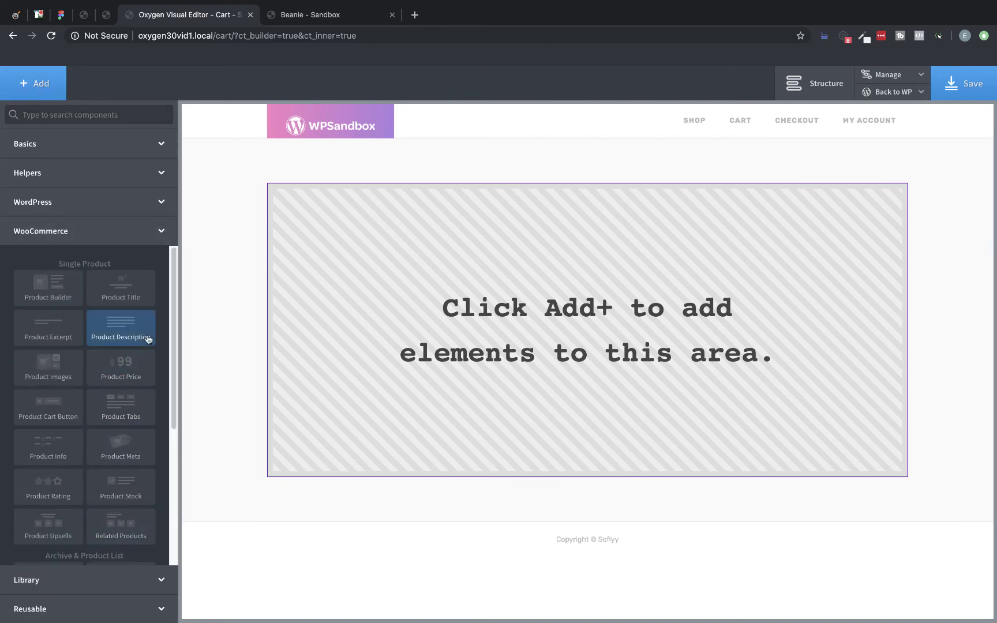
left_click_drag(174, 296, 170, 443)
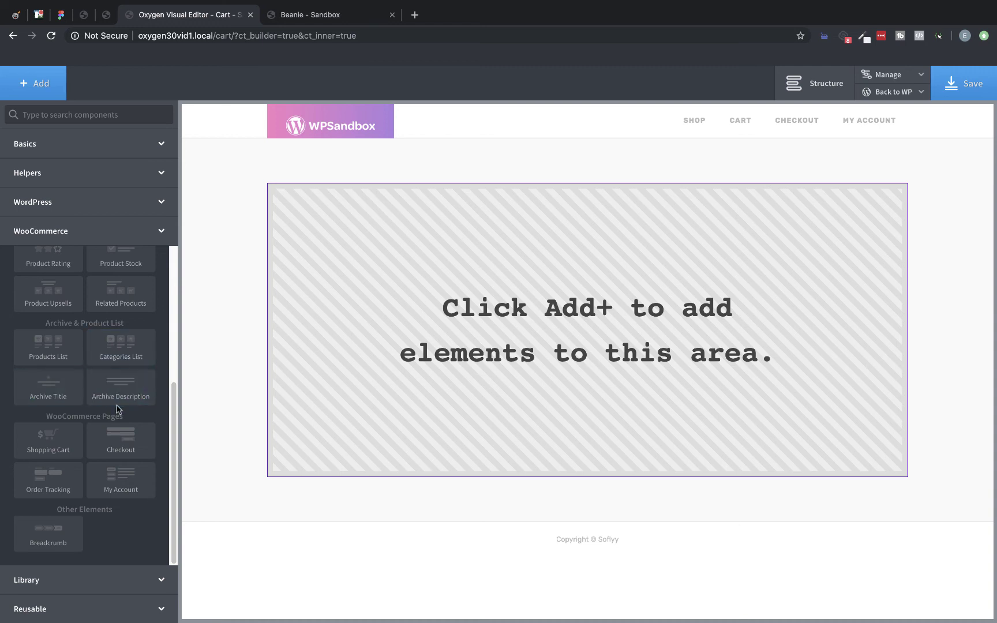
left_click(49, 441)
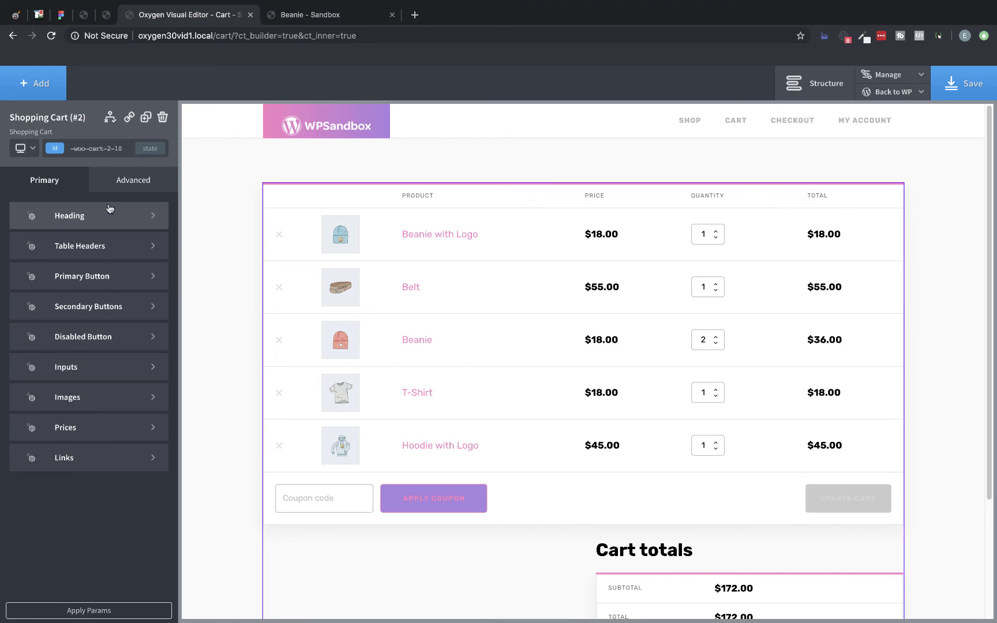
Step: Set the Shopping Cart heading font size to 21 px
left_click(112, 215)
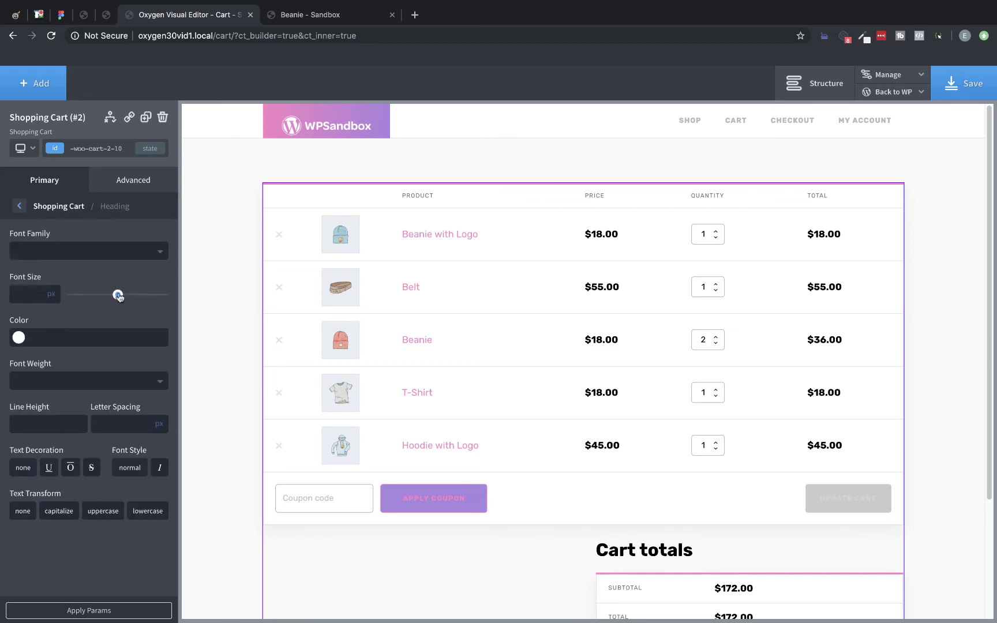
left_click_drag(117, 294, 91, 297)
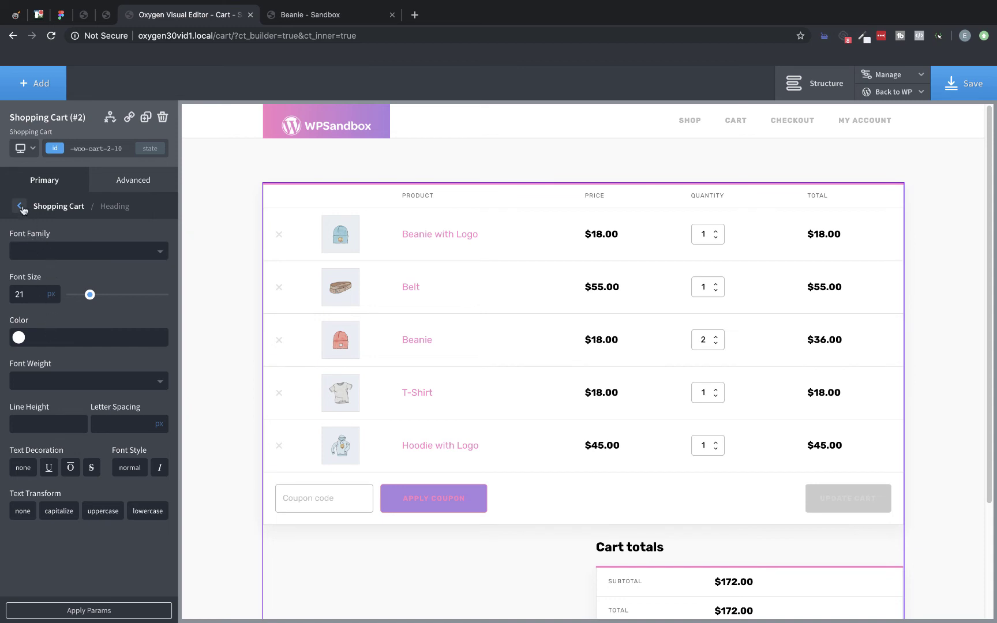
left_click(20, 207)
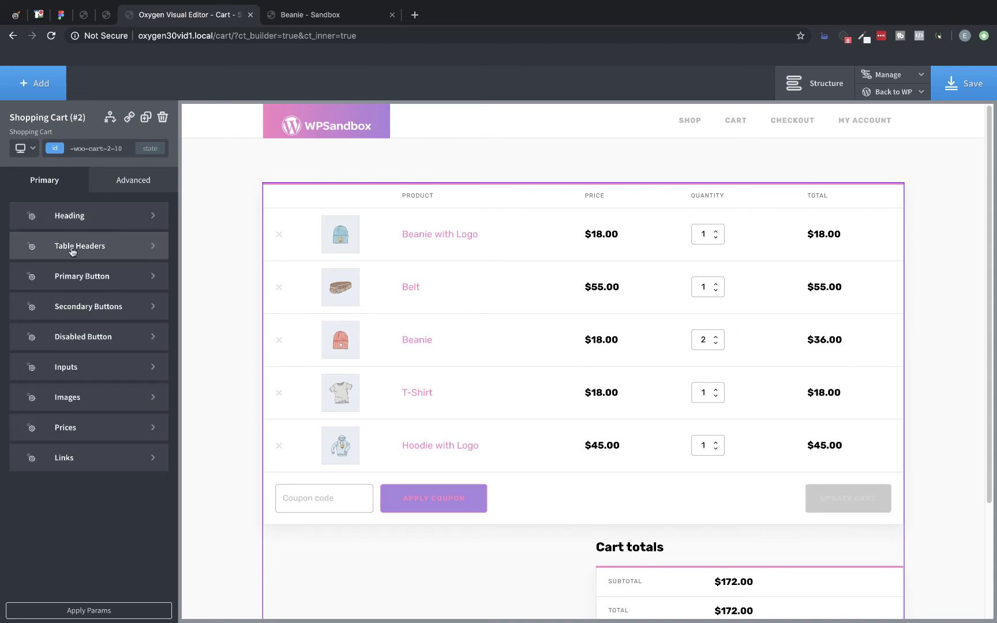
Step: Set the font size of the Shopping Cart table headers to 12 px
left_click(73, 250)
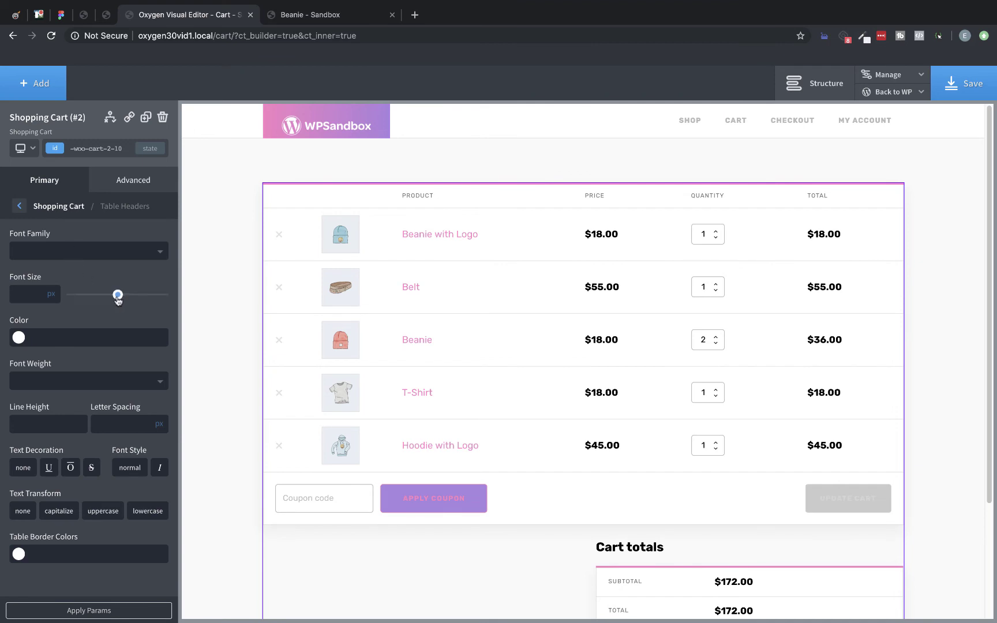
left_click_drag(118, 294, 77, 295)
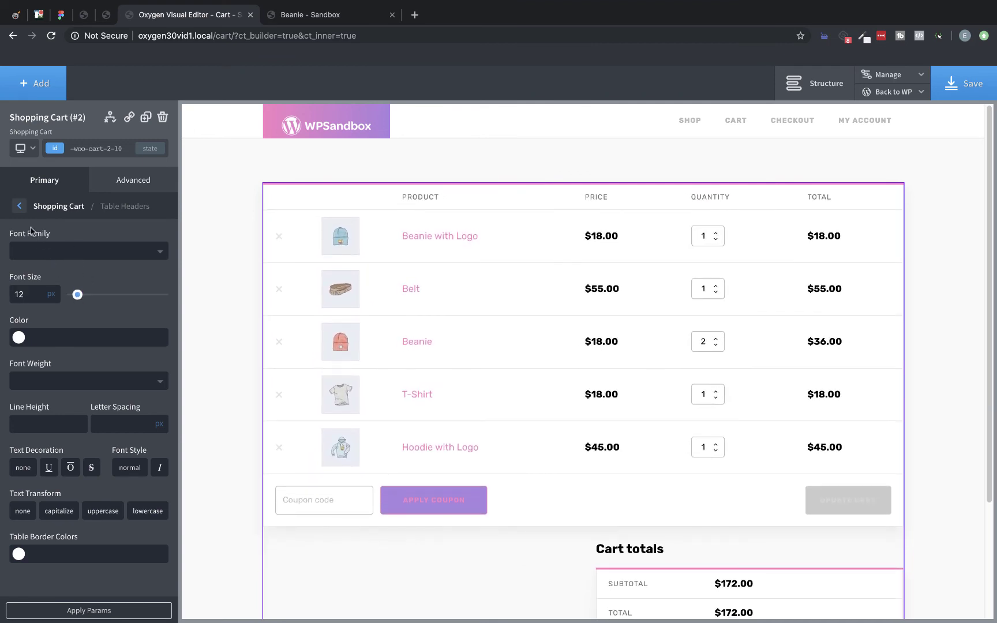
left_click(22, 210)
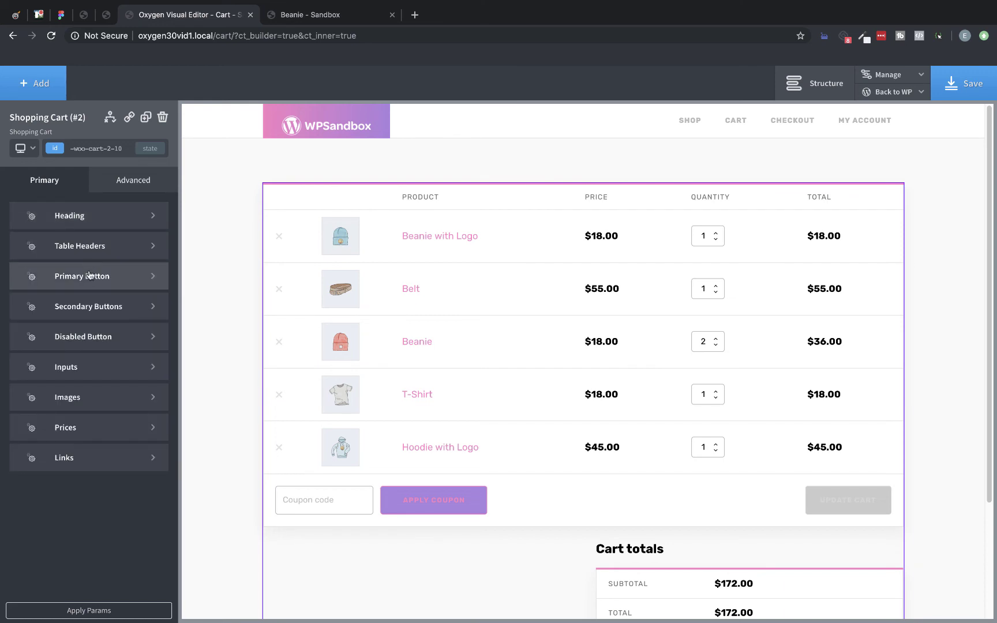
Step: Examine the Shopping Cart styling options for primary, secondary and disabled buttons, inputs and images
left_click(91, 278)
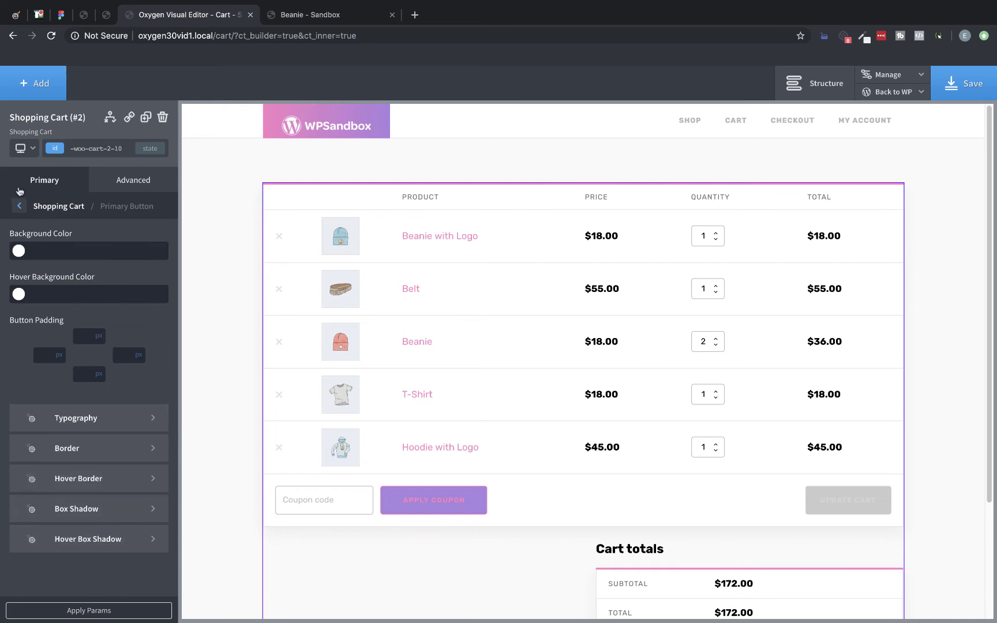
left_click(18, 206)
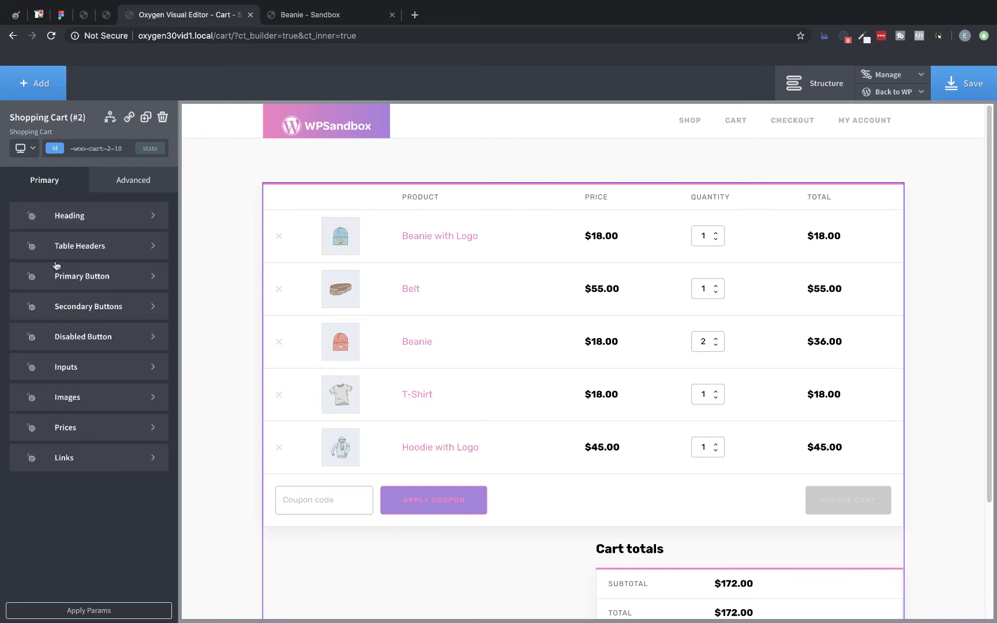
left_click(82, 309)
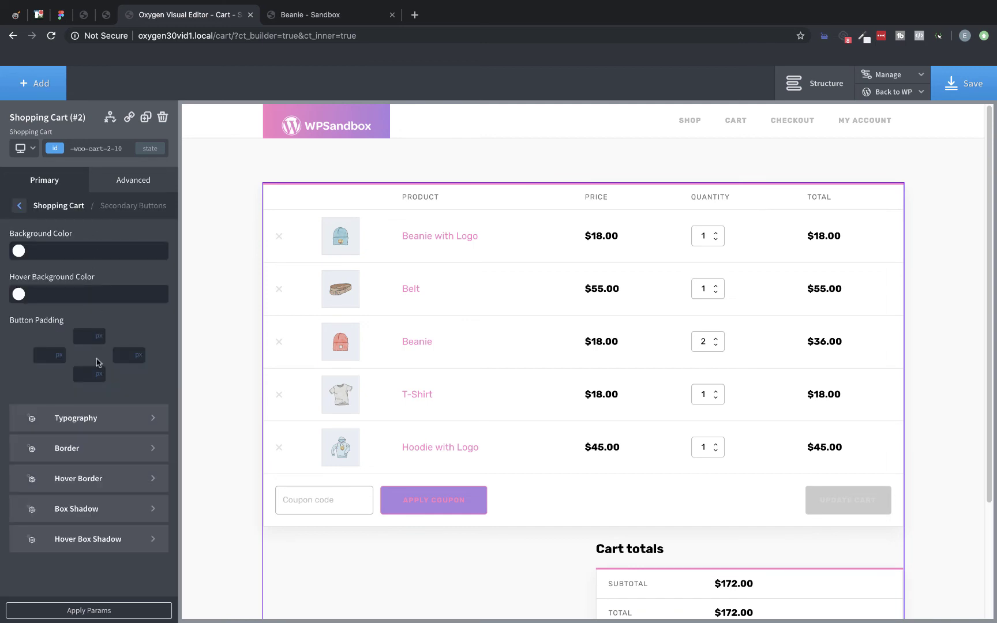
left_click(20, 207)
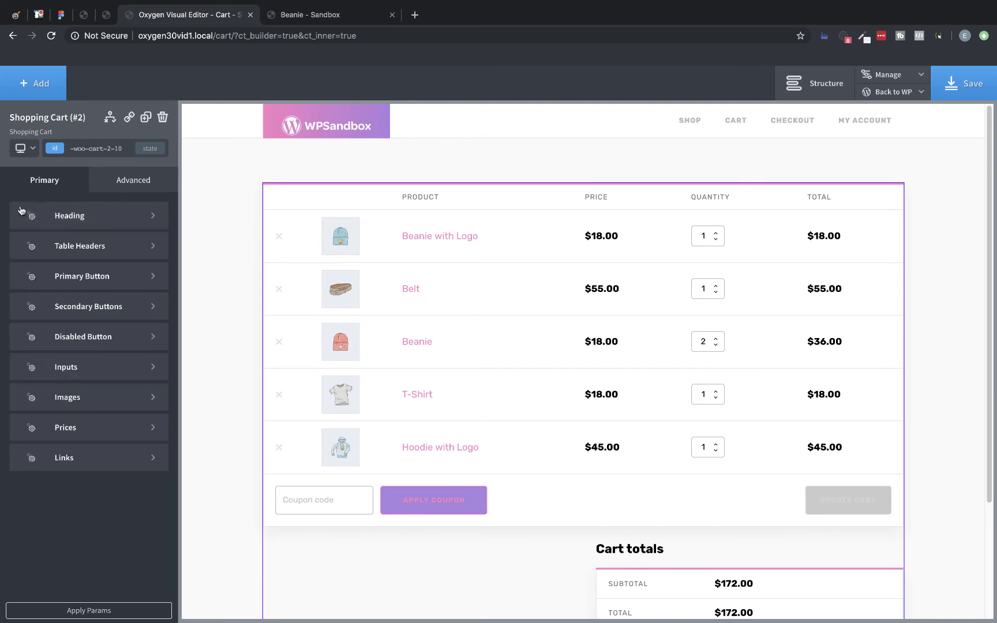
left_click(96, 349)
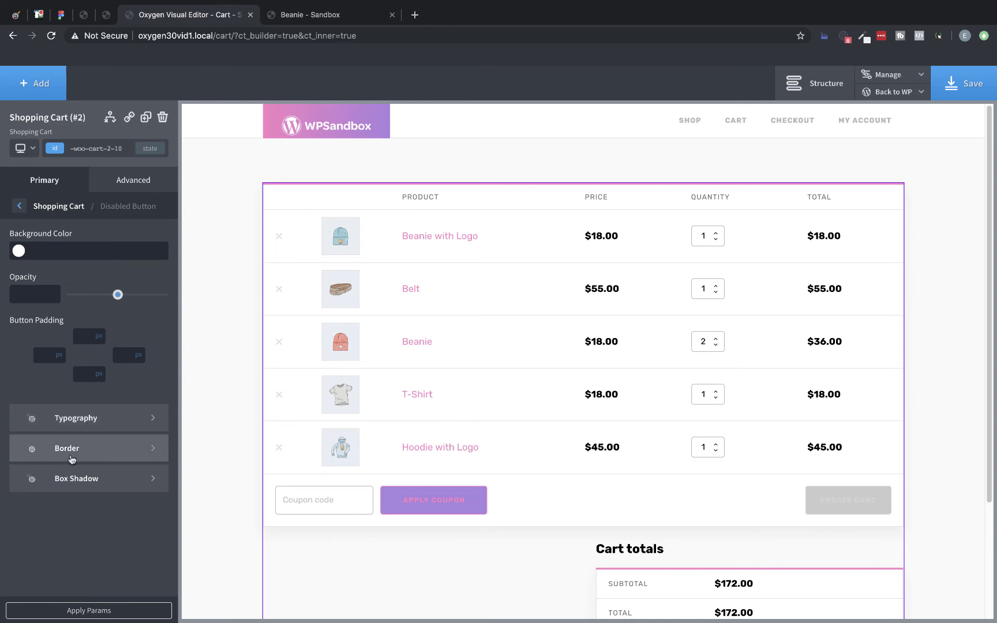
left_click(18, 208)
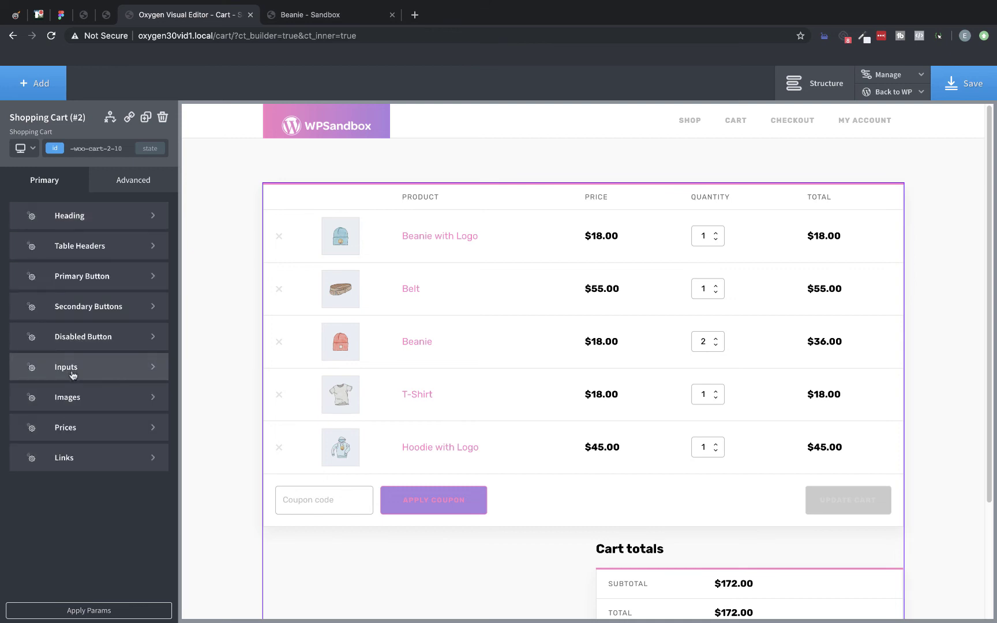
left_click(73, 372)
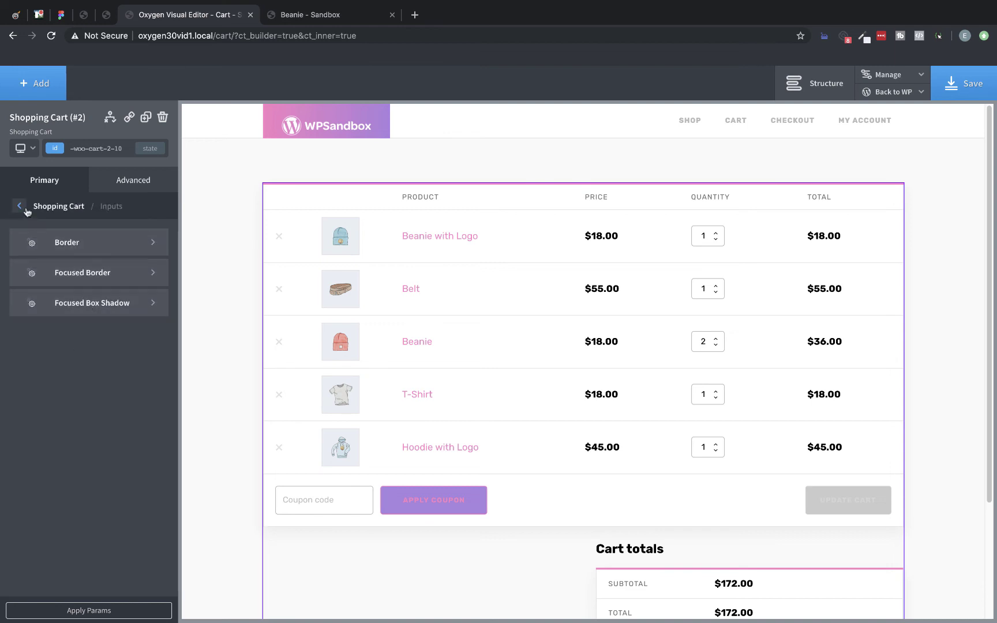
left_click(24, 207)
left_click(98, 397)
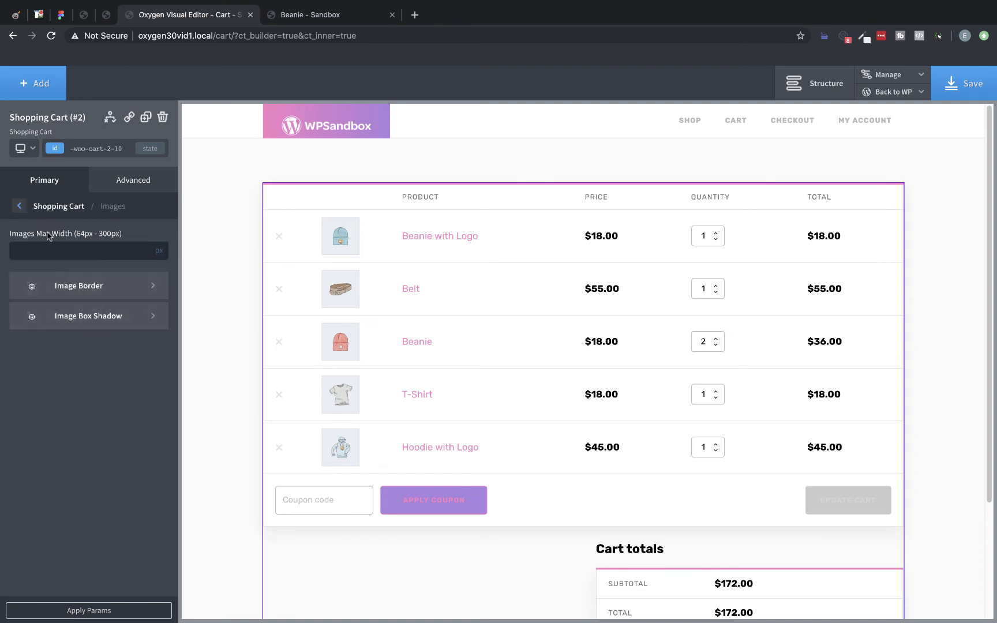
left_click(19, 207)
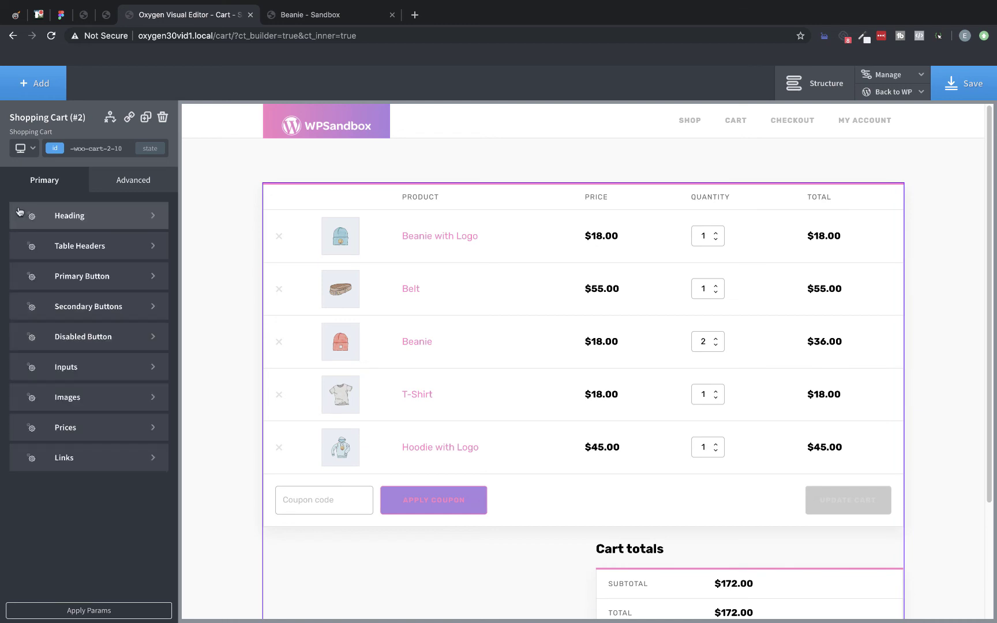
Step: Set the Shopping Cart prices font size to 22 px
left_click(86, 427)
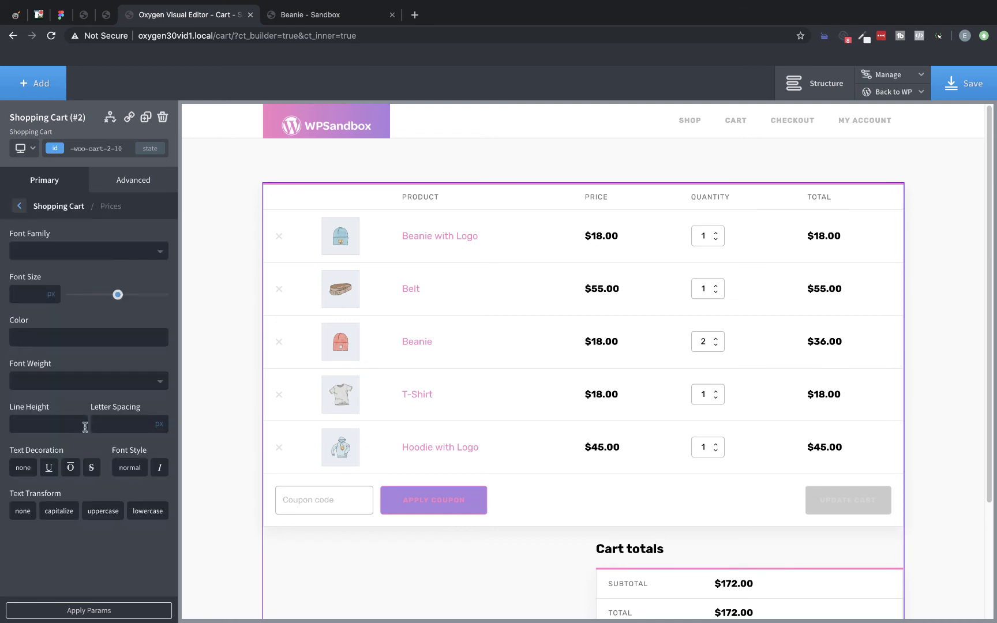
left_click_drag(117, 295, 93, 300)
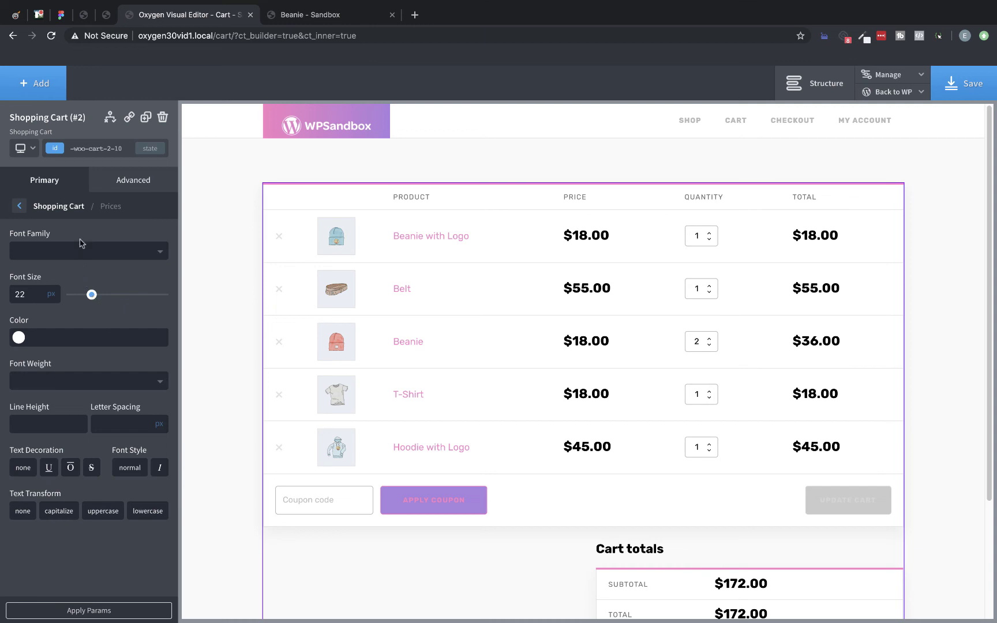
left_click(20, 206)
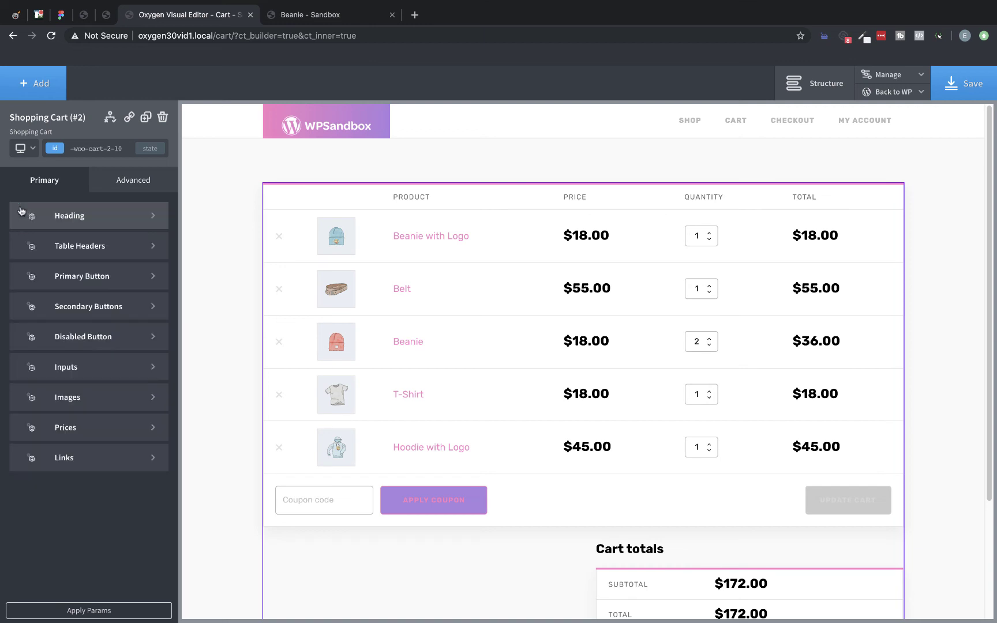
Step: Set the font size of the Shopping Cart product links to 19 px
left_click(73, 460)
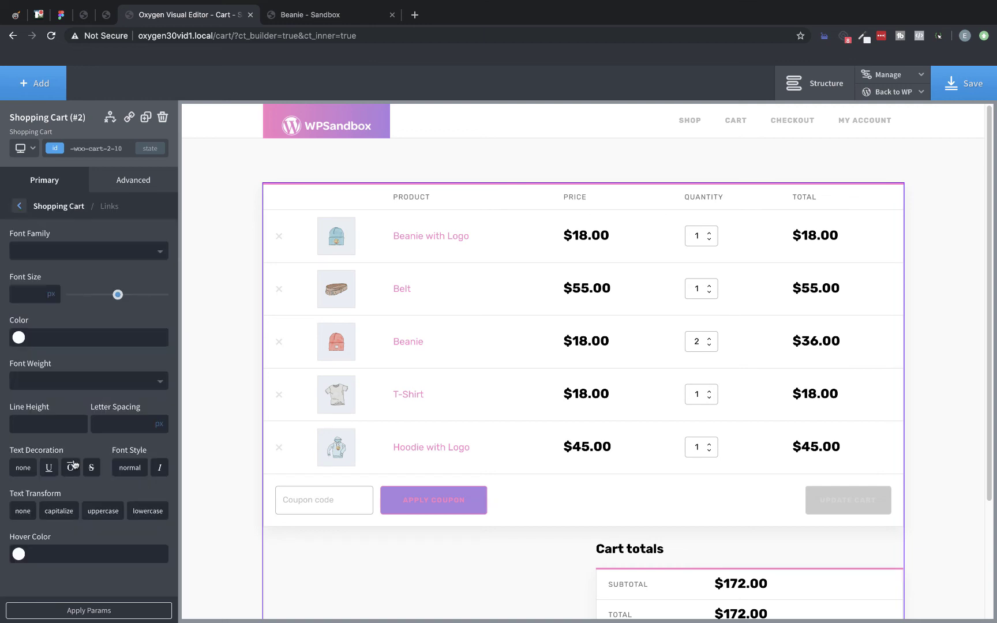
scroll(846, 530, "down", 1)
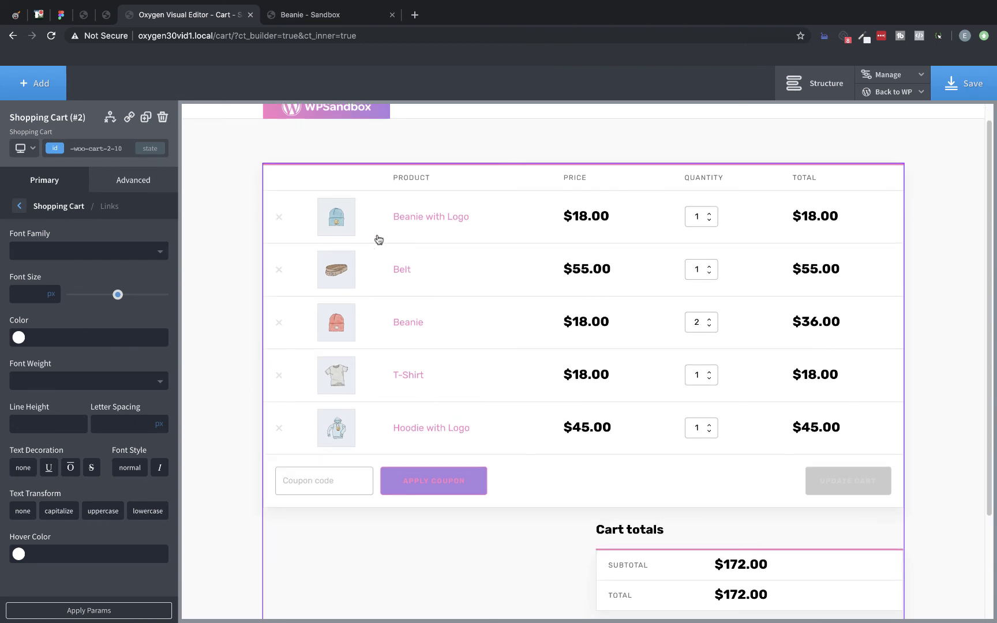
left_click_drag(117, 294, 87, 295)
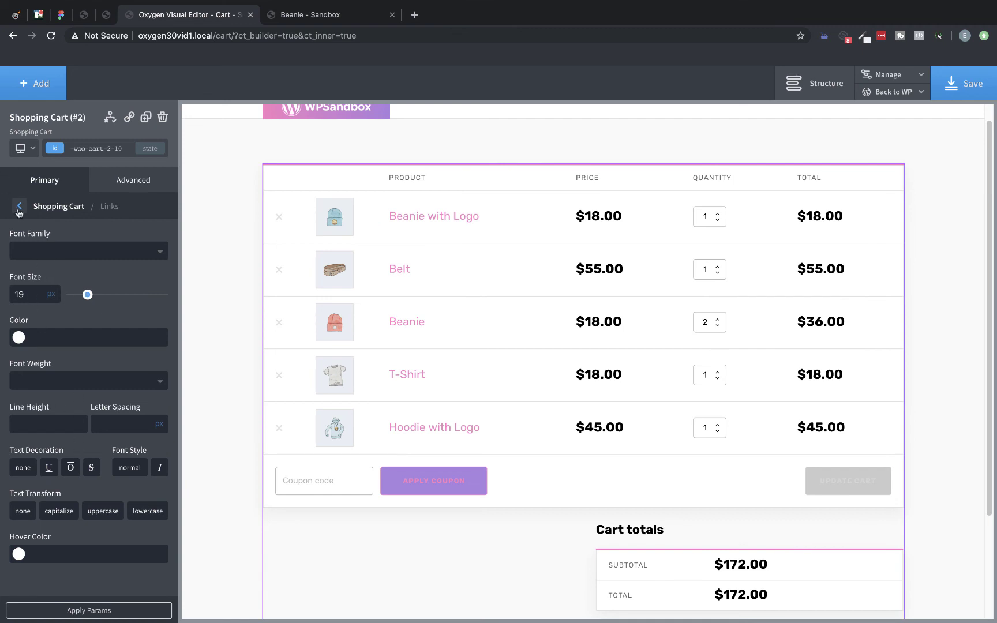
left_click(19, 207)
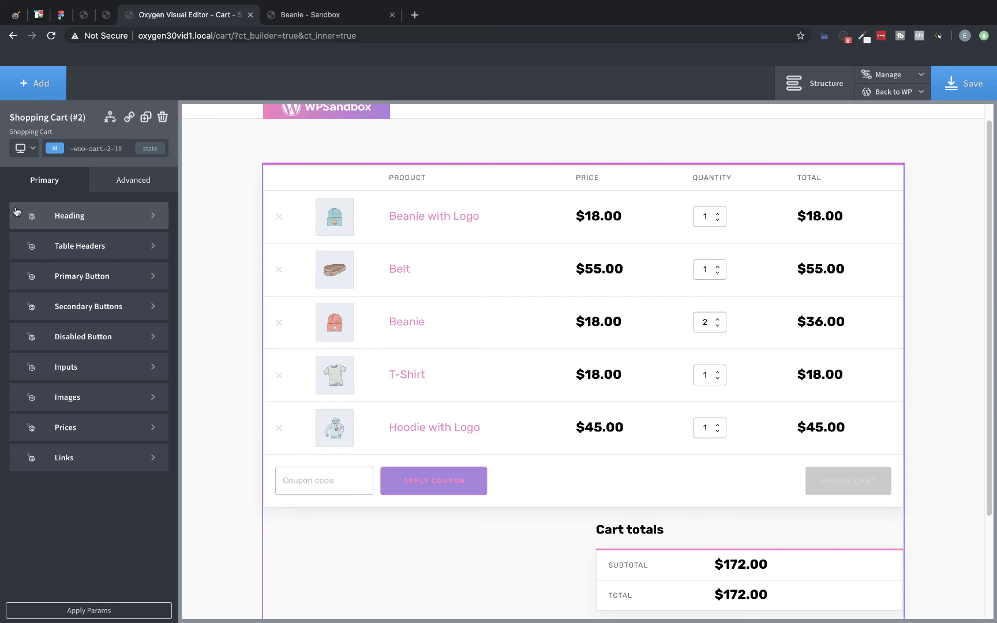
Step: View the WooCommerce page elements available to add, including Checkout, Order Tracking and My Account
left_click(25, 88)
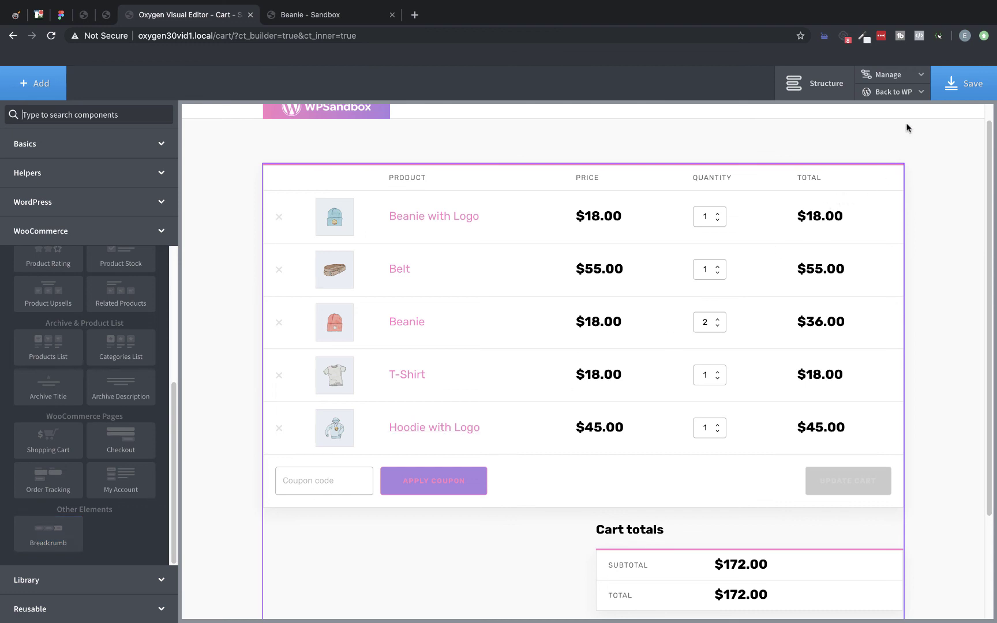
scroll(904, 134, "up", 1)
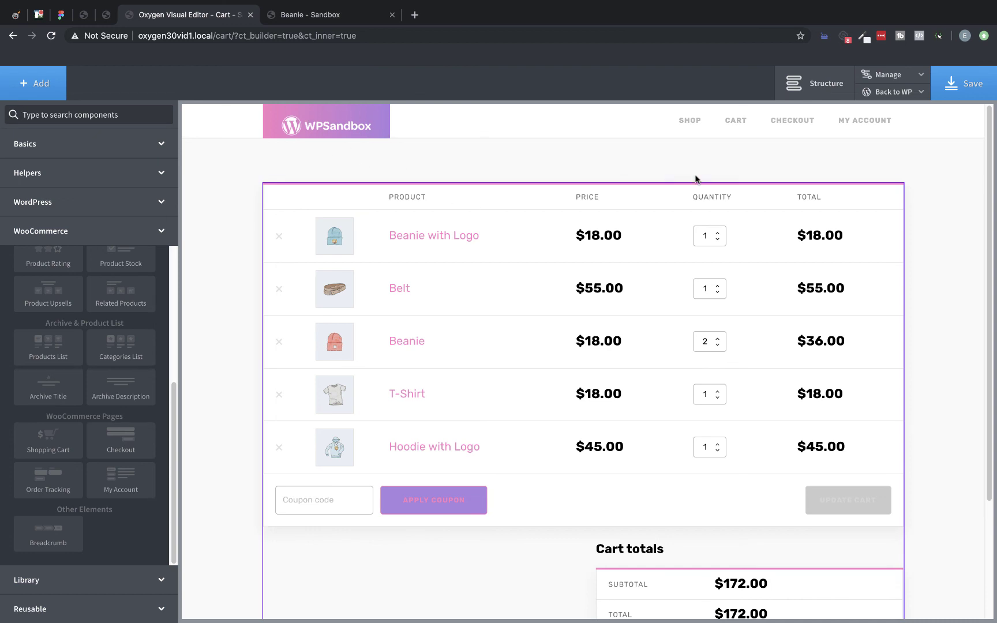
Step: Open the global WooCommerce styles and examine the button colour and radius settings
left_click(906, 81)
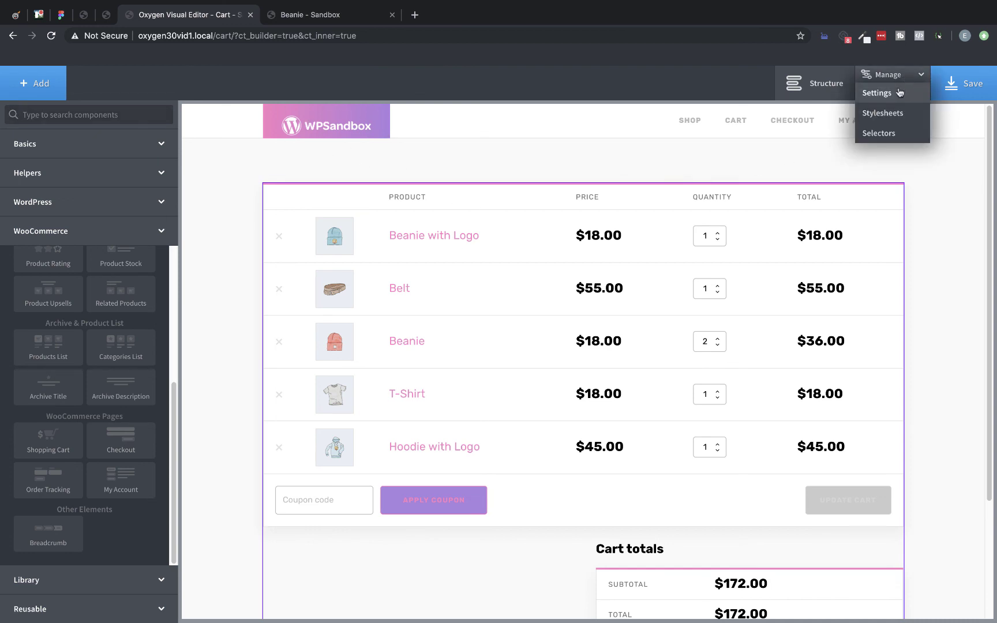
left_click(896, 93)
left_click(881, 217)
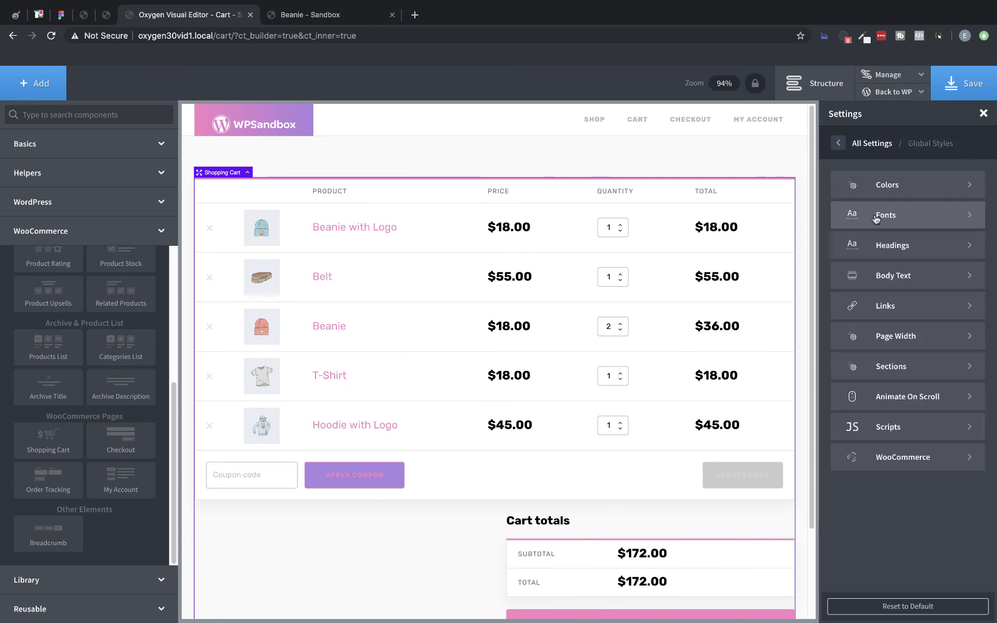
left_click(878, 461)
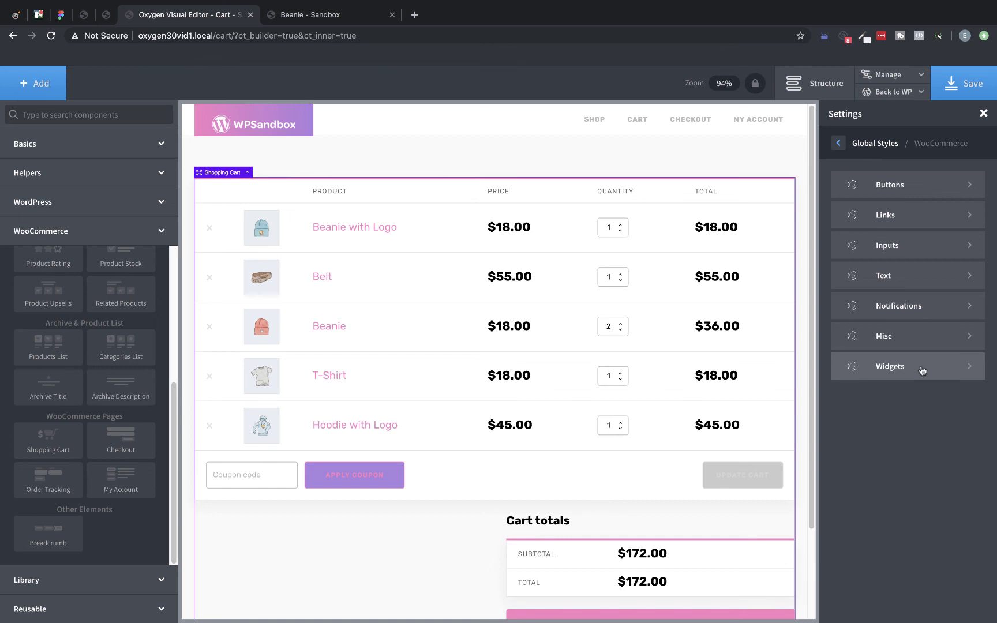
left_click(934, 191)
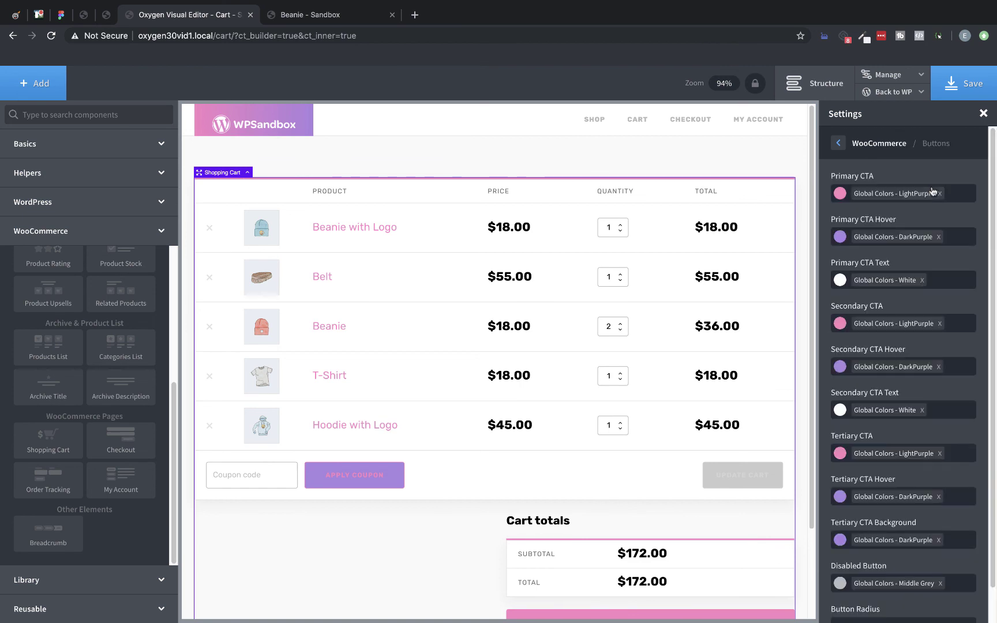
scroll(853, 173, "down", 2)
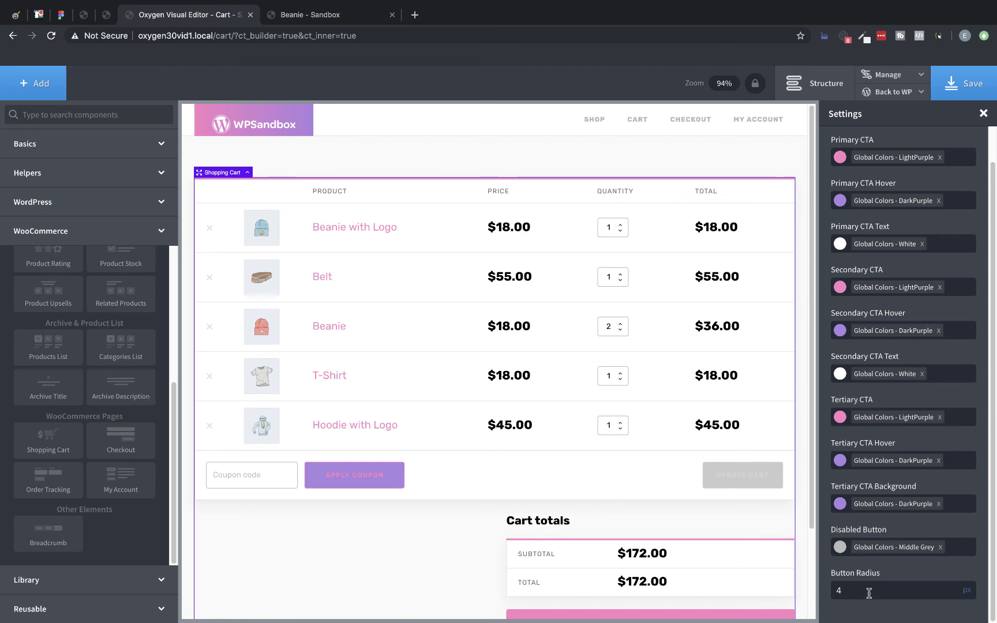
scroll(914, 266, "up", 2)
left_click(838, 143)
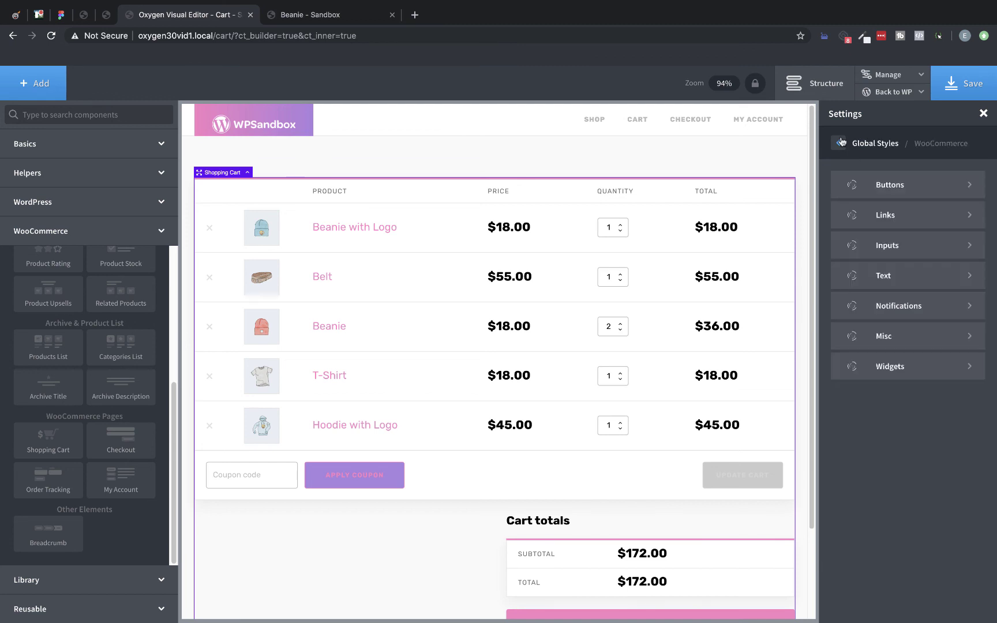
Step: Examine the global WooCommerce style settings for links, inputs and text
left_click(883, 216)
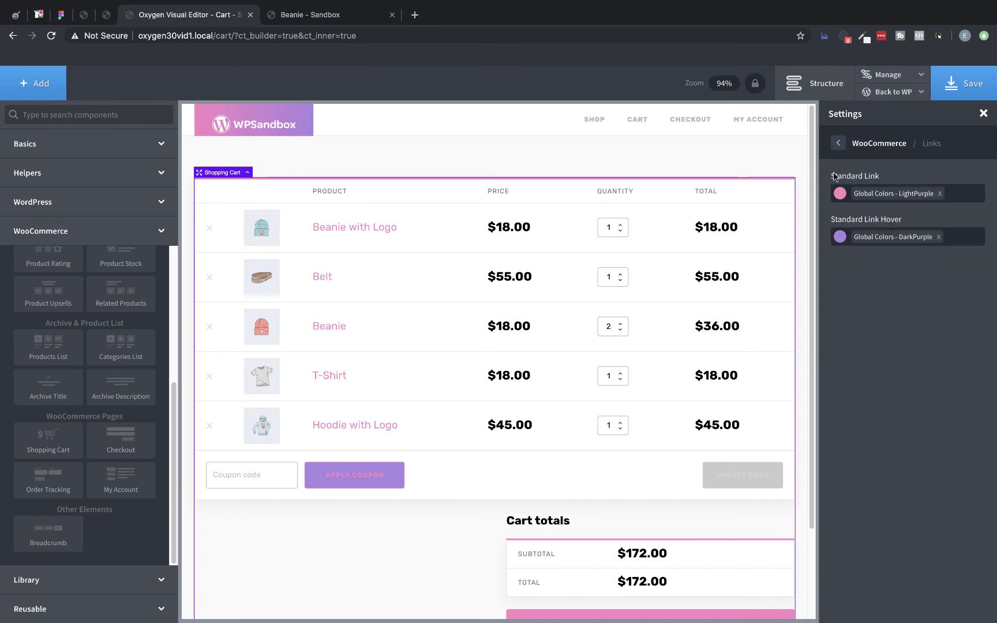
left_click(839, 143)
left_click(886, 248)
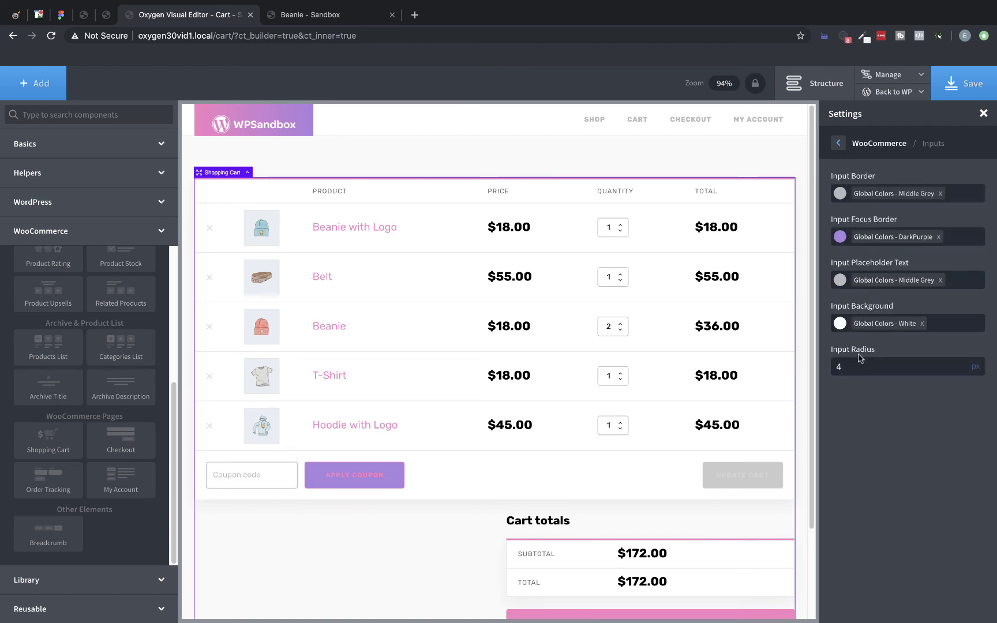
left_click(838, 143)
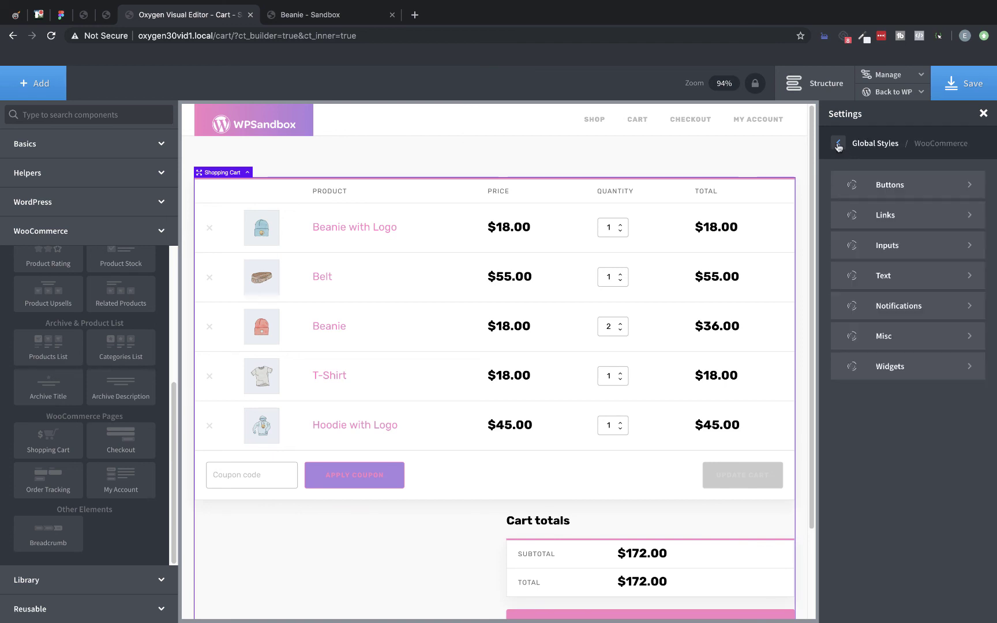
left_click(883, 276)
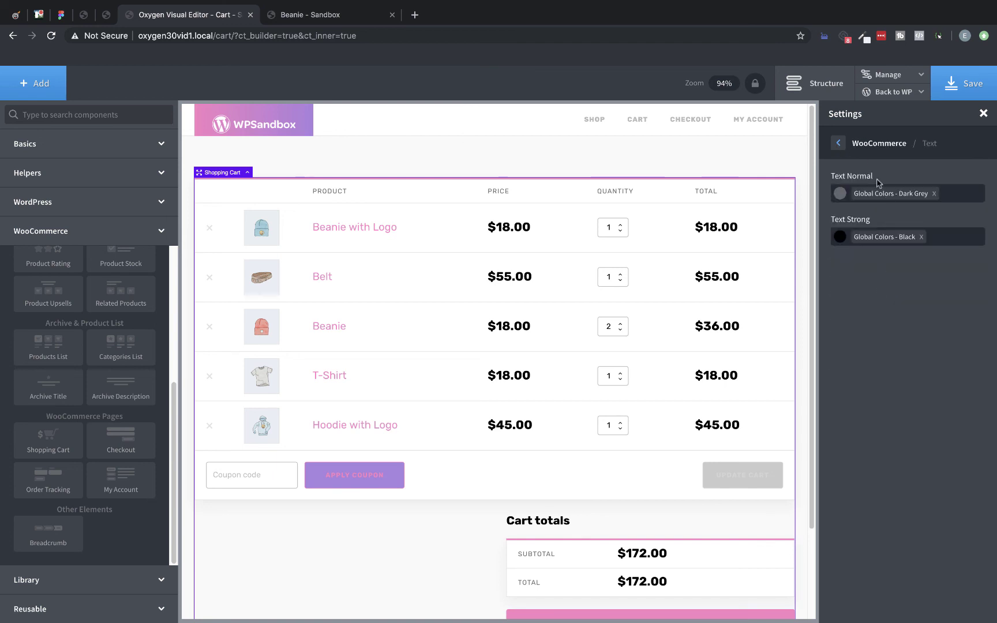
left_click(838, 143)
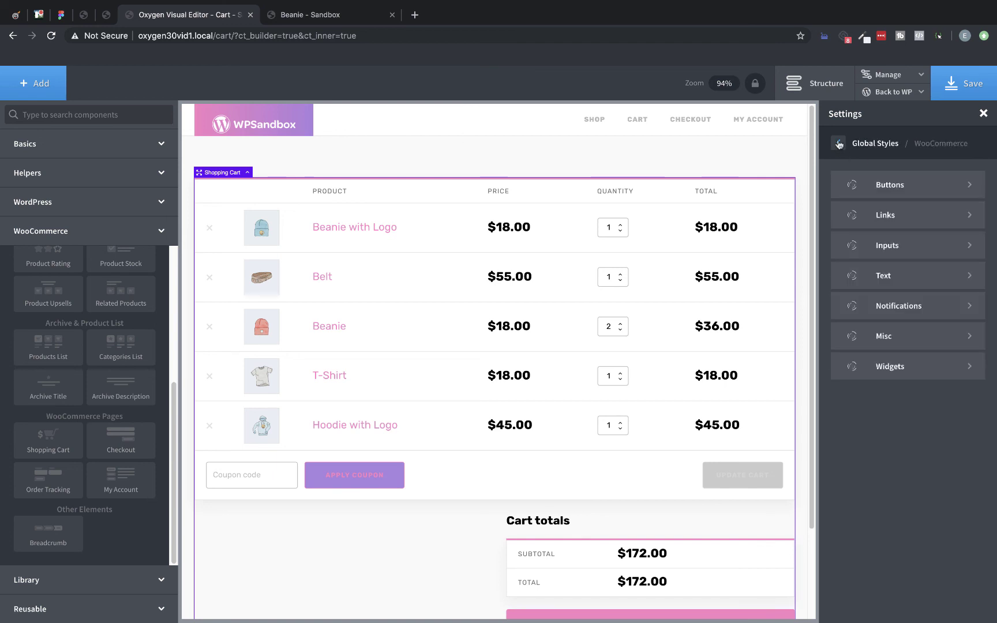
Step: Examine the global WooCommerce notification colours and the miscellaneous settings for sale badge, star ratings, borders and box background
left_click(909, 307)
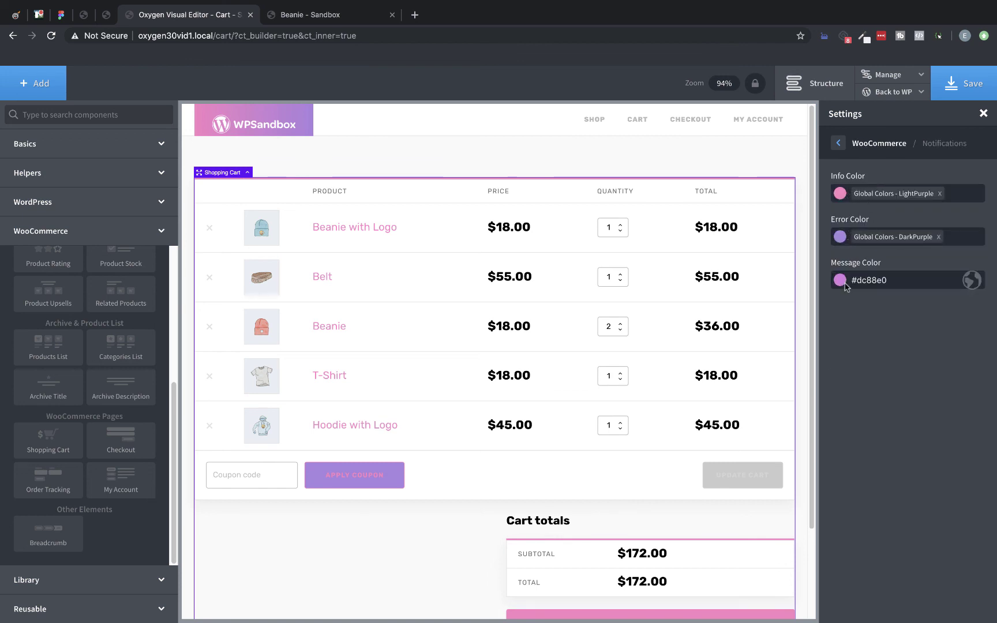
left_click(841, 144)
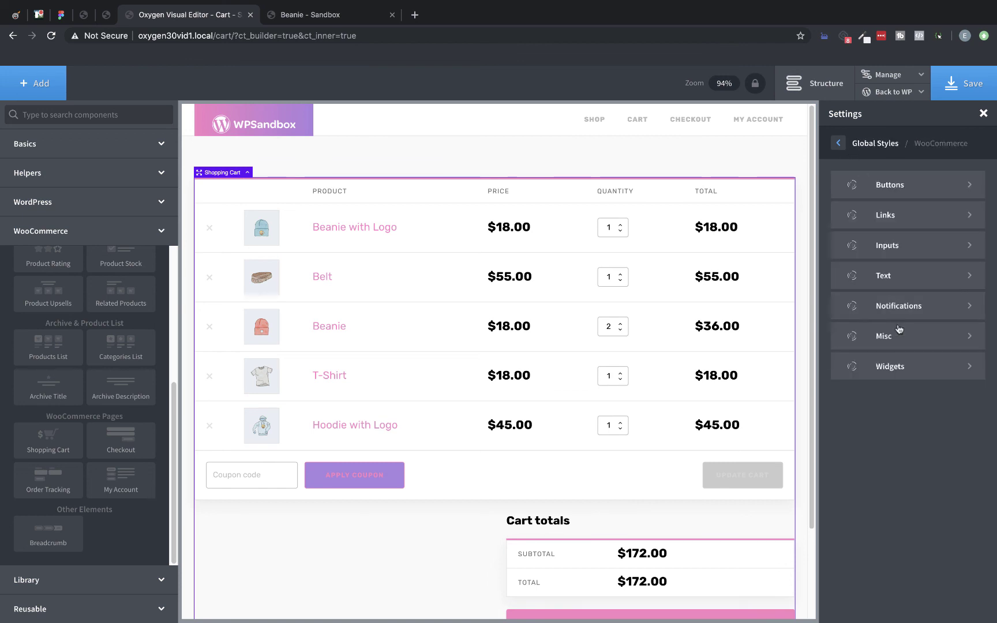
left_click(899, 347)
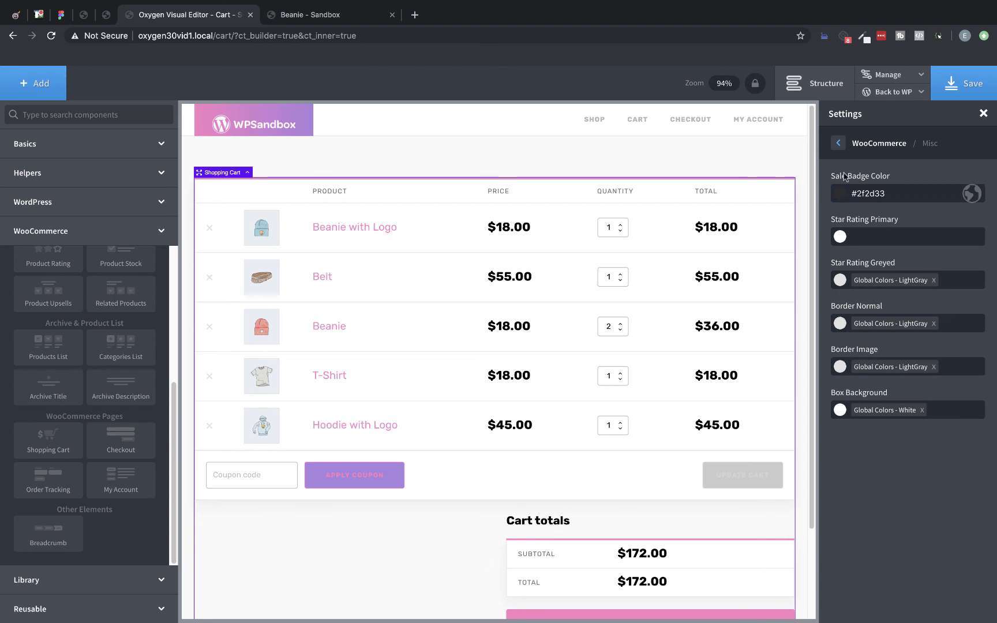
left_click(839, 144)
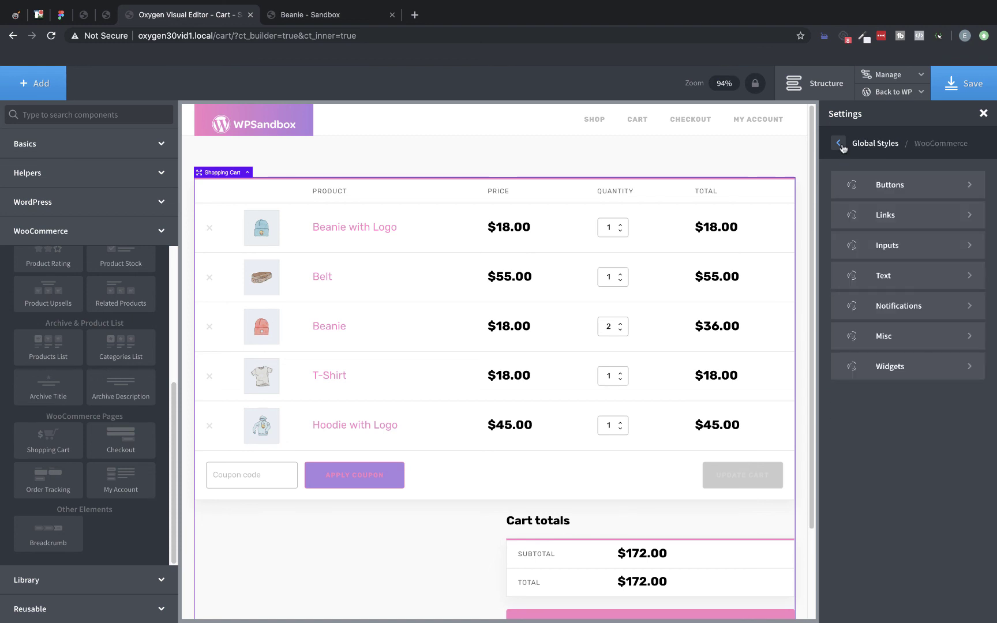
Step: Examine the global WooCommerce widget heading settings and the WordPress widgets available to add
left_click(886, 375)
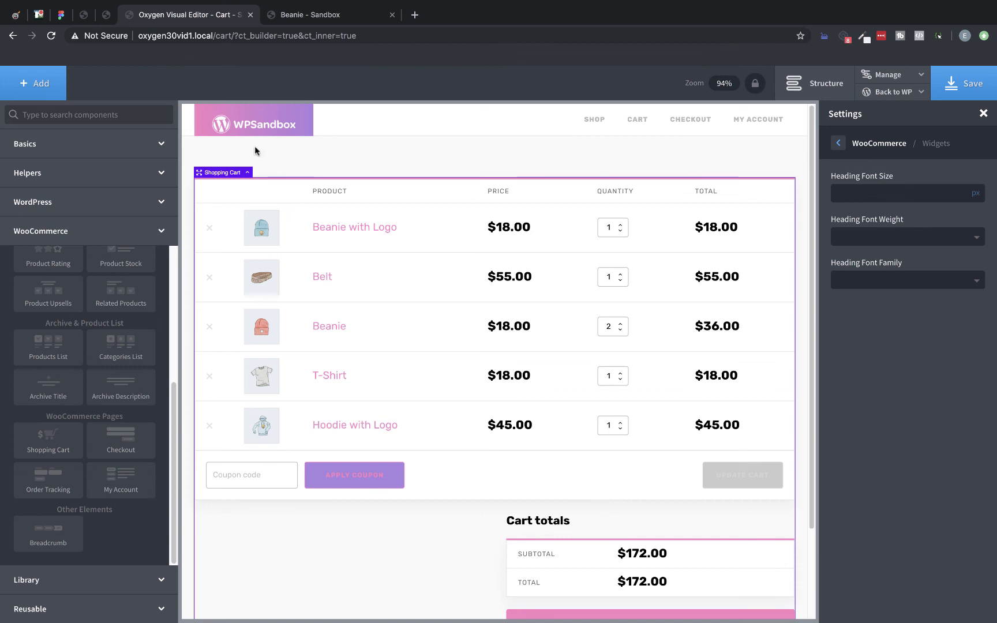
left_click(95, 201)
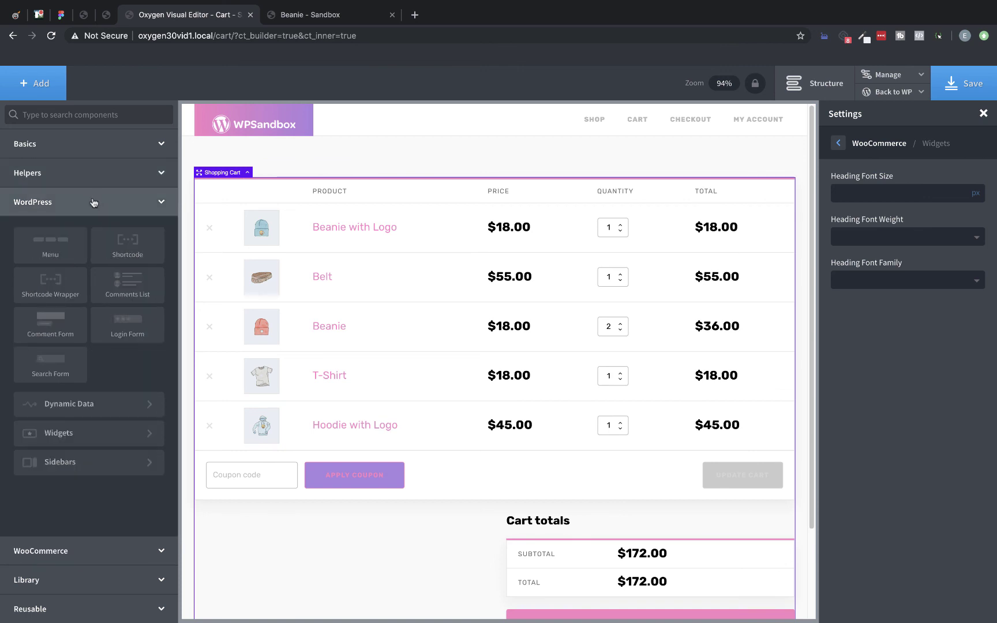
left_click(83, 441)
scroll(135, 278, "down", 3)
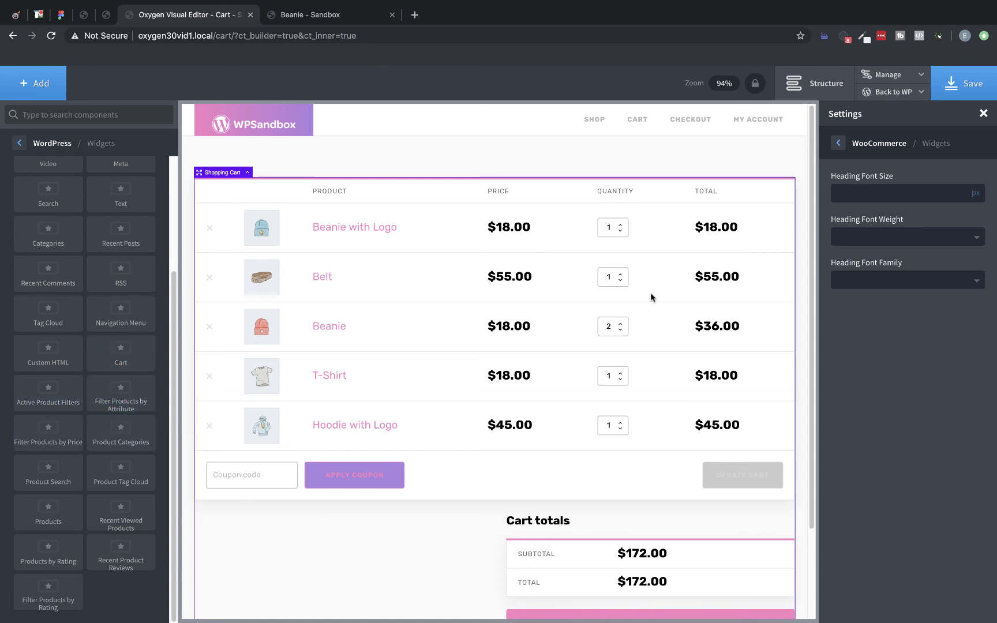
left_click(887, 190)
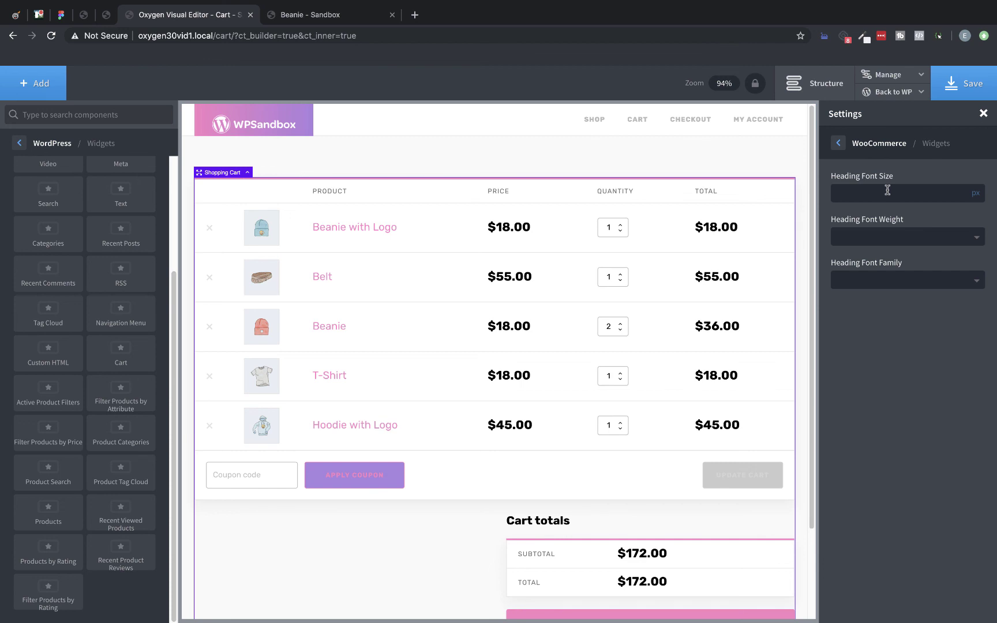
left_click(840, 143)
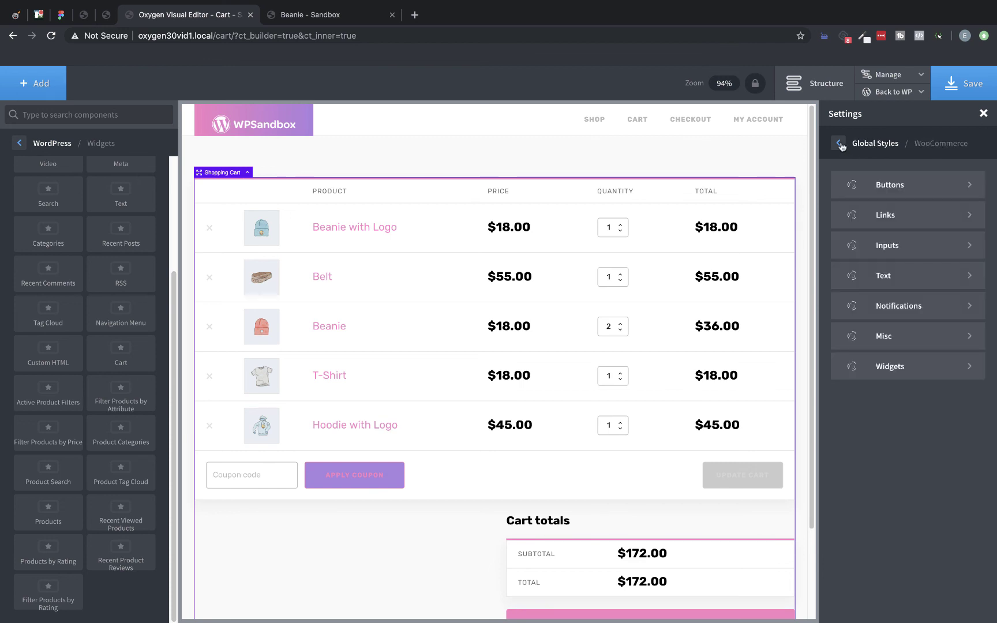